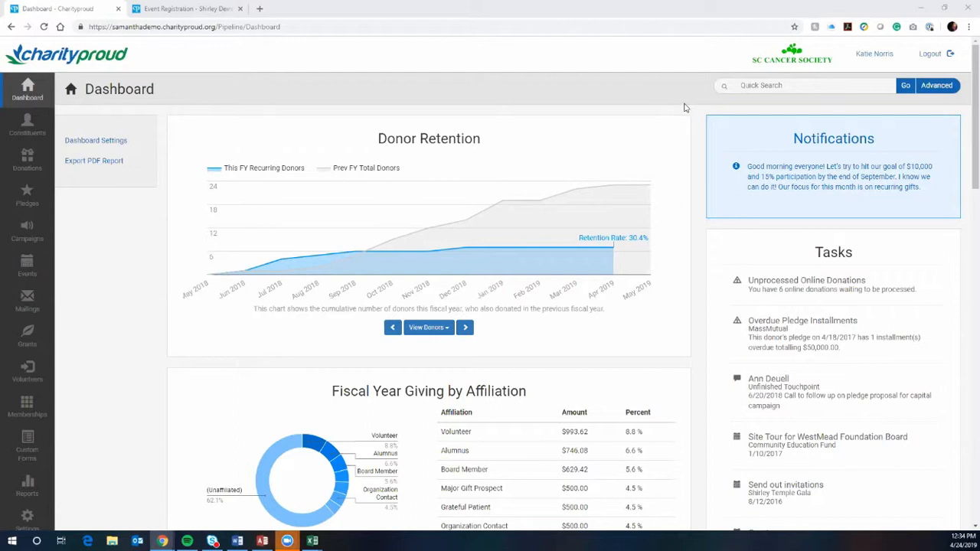
- Open the form for adding a new event in the Events section
{"action": "left_click", "coordinate": [47, 271]}
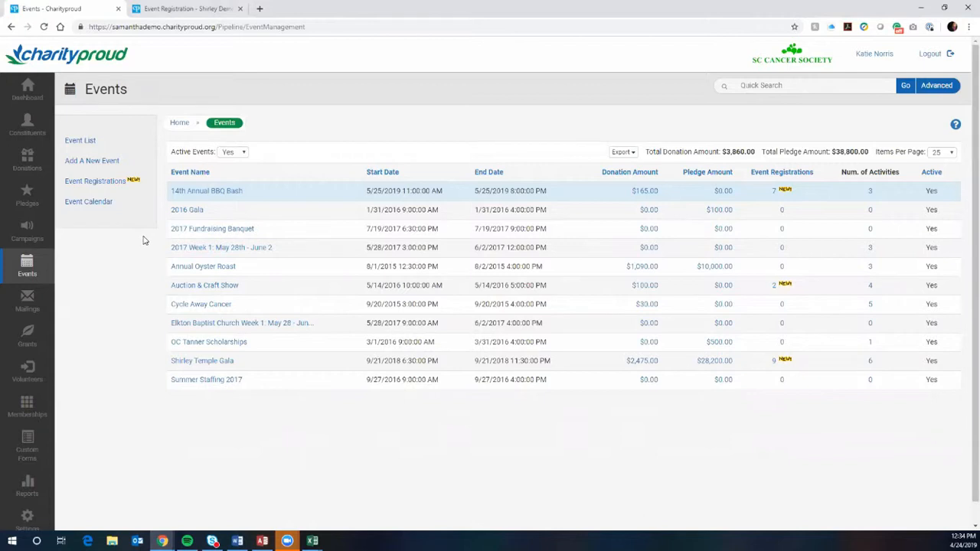
{"action": "left_click", "coordinate": [132, 166]}
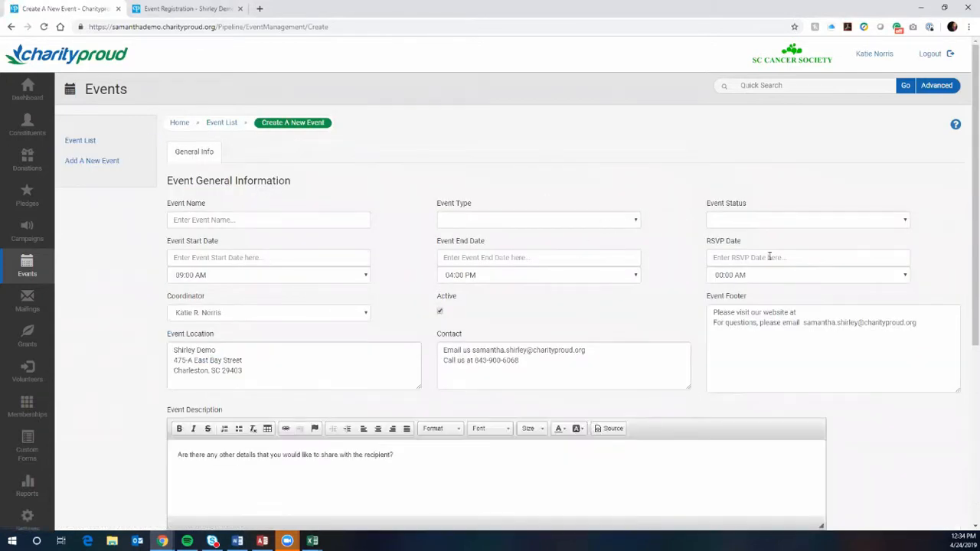
{"action": "scroll", "coordinate": [957, 374], "scroll_direction": "down", "scroll_amount": 2}
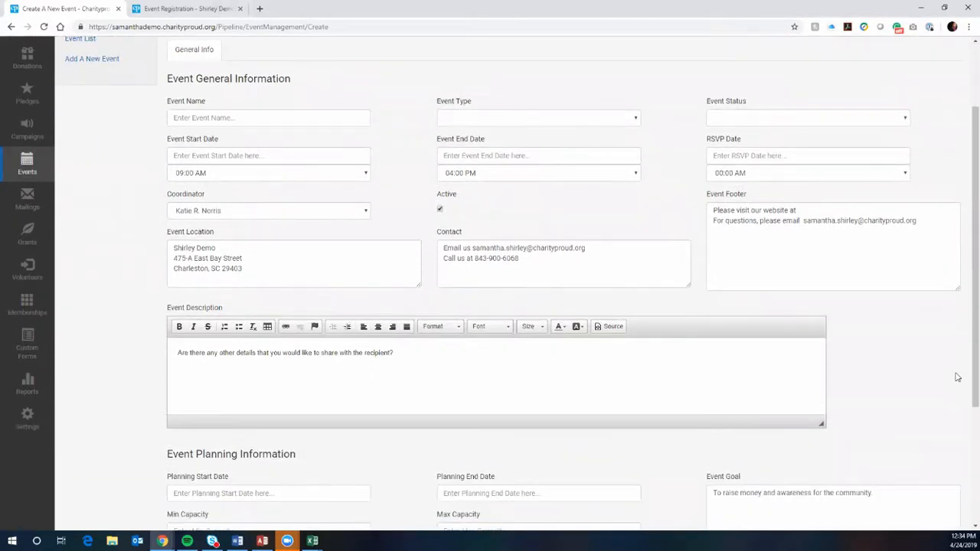
{"action": "scroll", "coordinate": [954, 374], "scroll_direction": "up", "scroll_amount": 1}
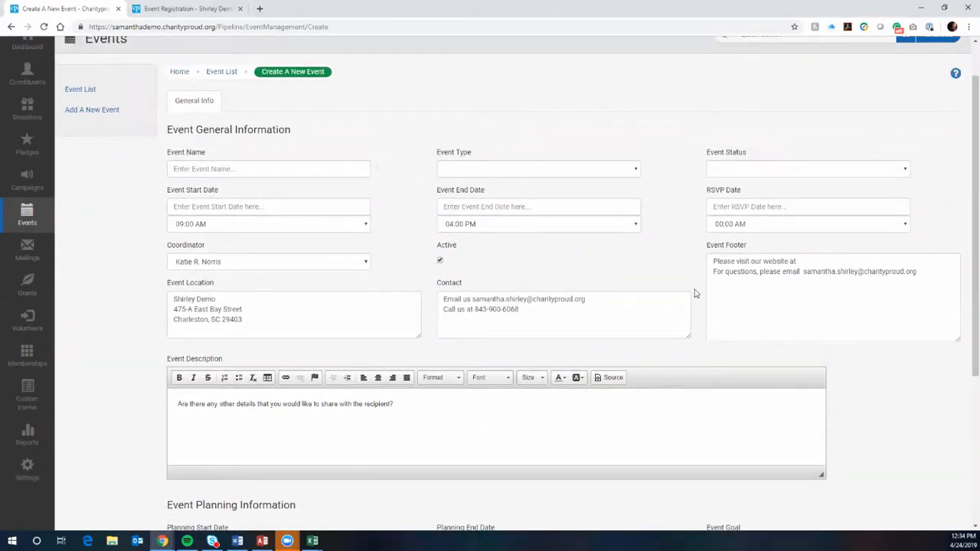
- Examine the event type, event status, RSVP date and coordinator fields of the new event form
{"action": "left_click", "coordinate": [515, 171]}
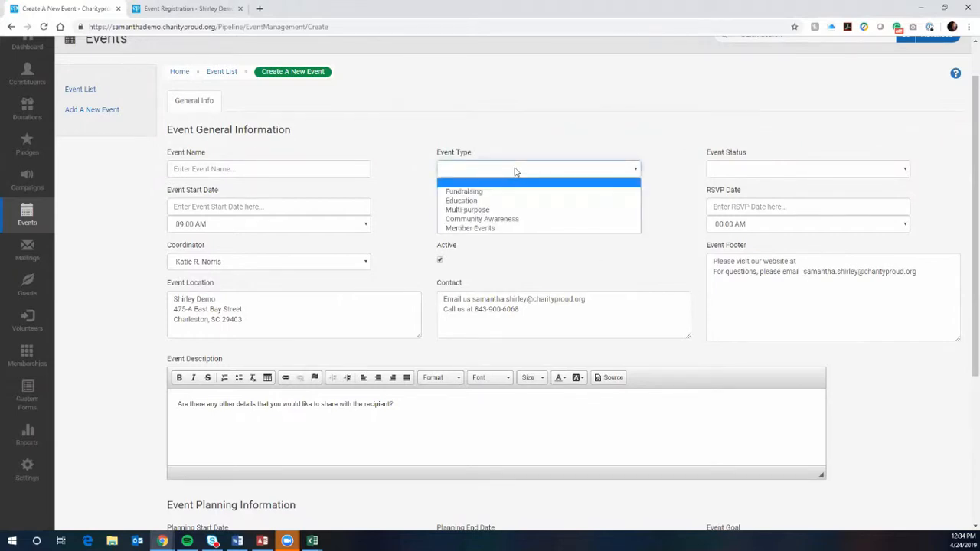
{"action": "left_click", "coordinate": [715, 166]}
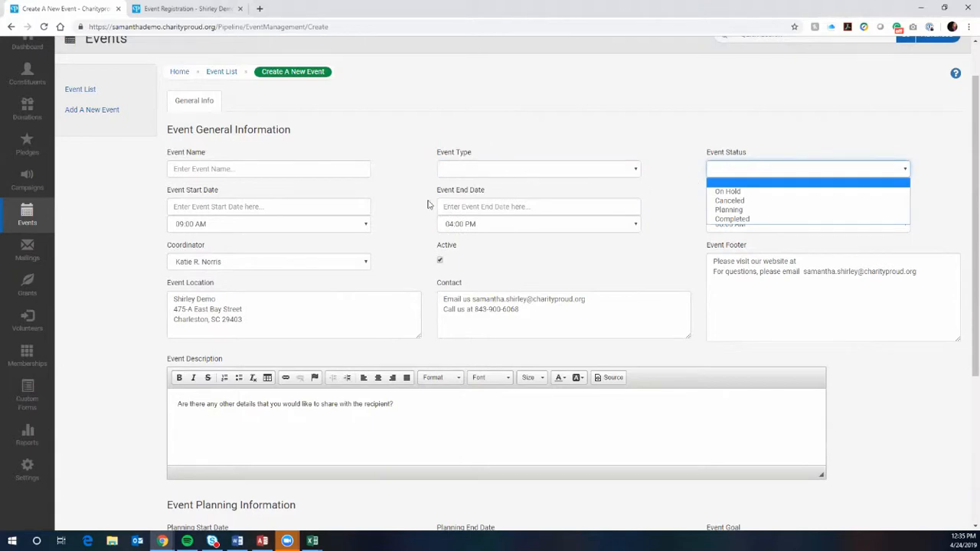
{"action": "left_click", "coordinate": [400, 219]}
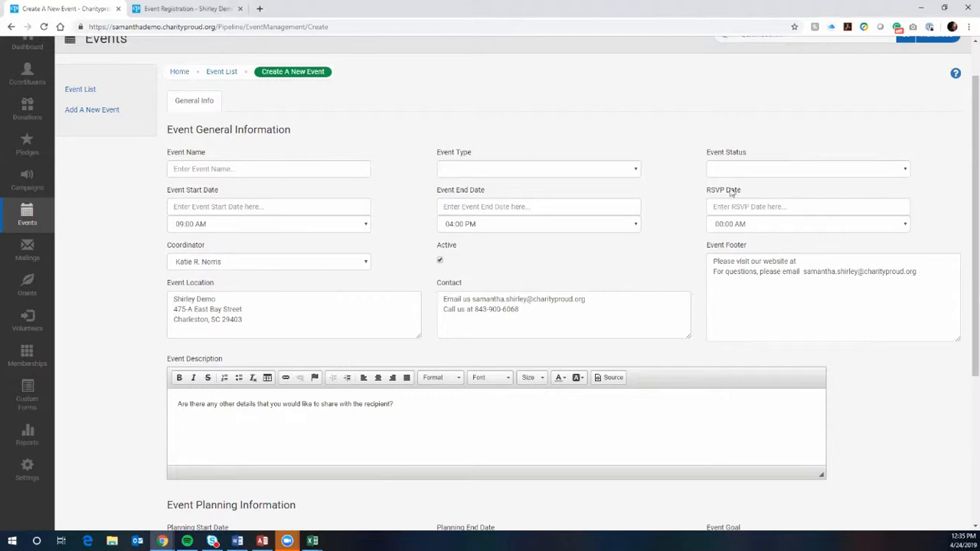
{"action": "left_click_drag", "start_coordinate": [747, 192], "coordinate": [701, 193]}
{"action": "scroll", "coordinate": [693, 257], "scroll_direction": "down", "scroll_amount": 2}
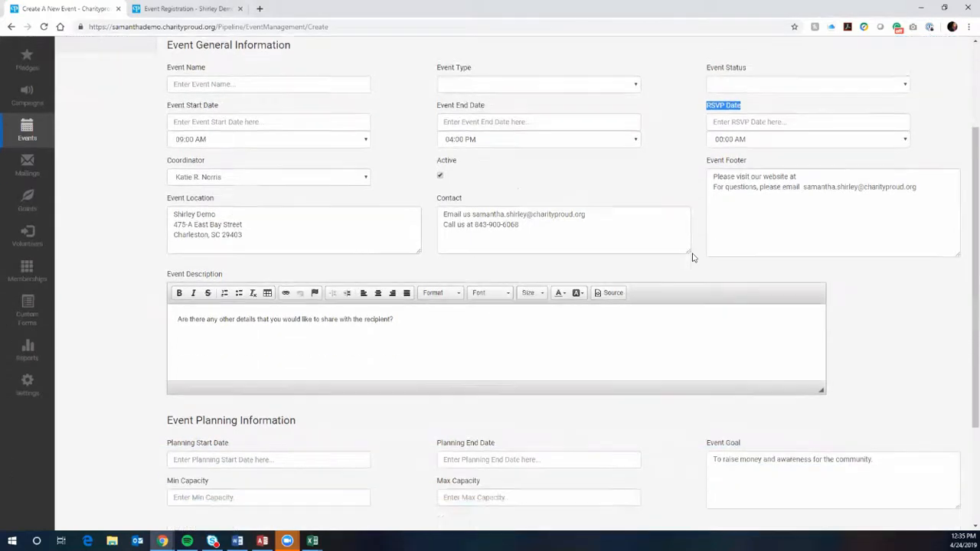
{"action": "scroll", "coordinate": [695, 255], "scroll_direction": "up", "scroll_amount": 1}
{"action": "left_click", "coordinate": [283, 161]}
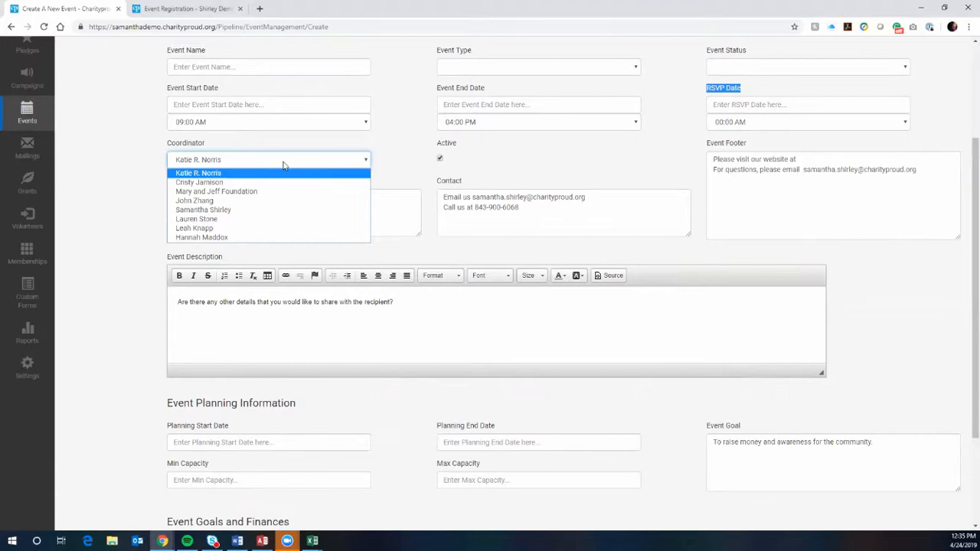
{"action": "left_click", "coordinate": [548, 169]}
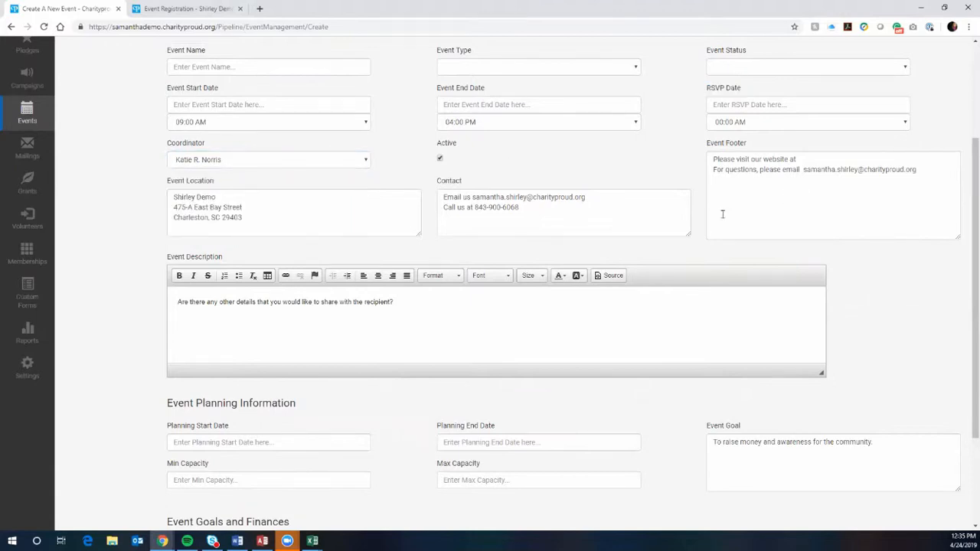
{"action": "scroll", "coordinate": [686, 260], "scroll_direction": "up", "scroll_amount": 1}
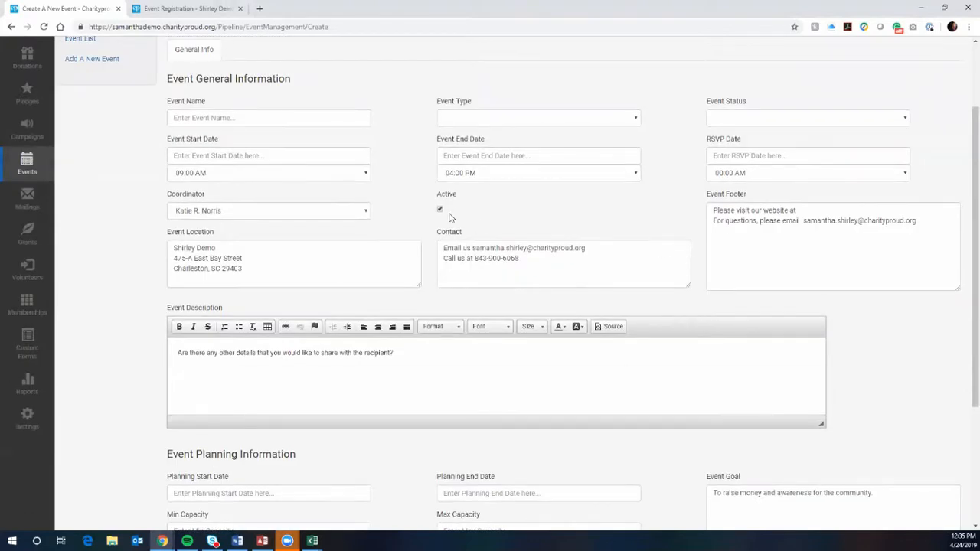
- Review the Active setting and the location, contact and footer fields of the new event
{"action": "left_click_drag", "start_coordinate": [437, 194], "coordinate": [456, 196]}
{"action": "left_click", "coordinate": [518, 205]}
{"action": "left_click", "coordinate": [249, 267]}
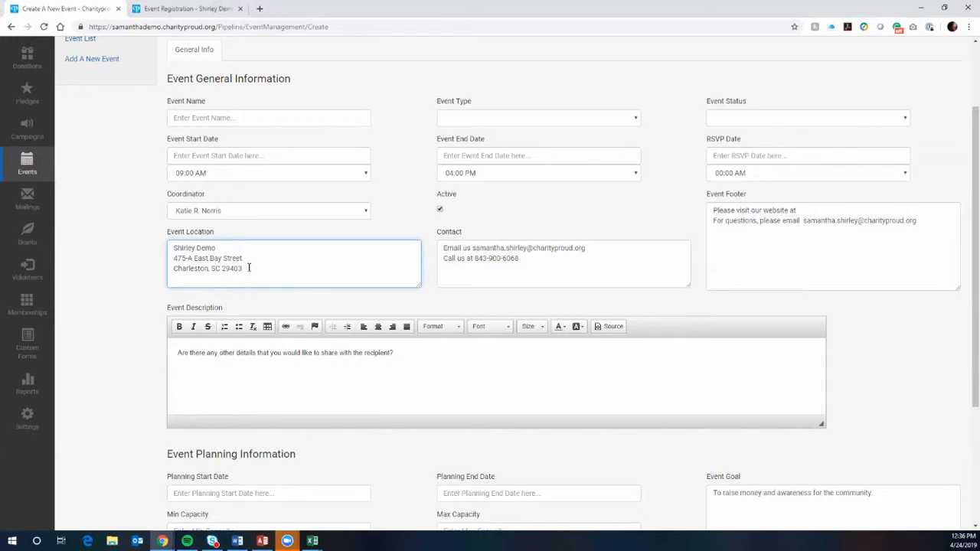
{"action": "left_click_drag", "start_coordinate": [520, 259], "coordinate": [429, 256]}
{"action": "left_click", "coordinate": [598, 211]}
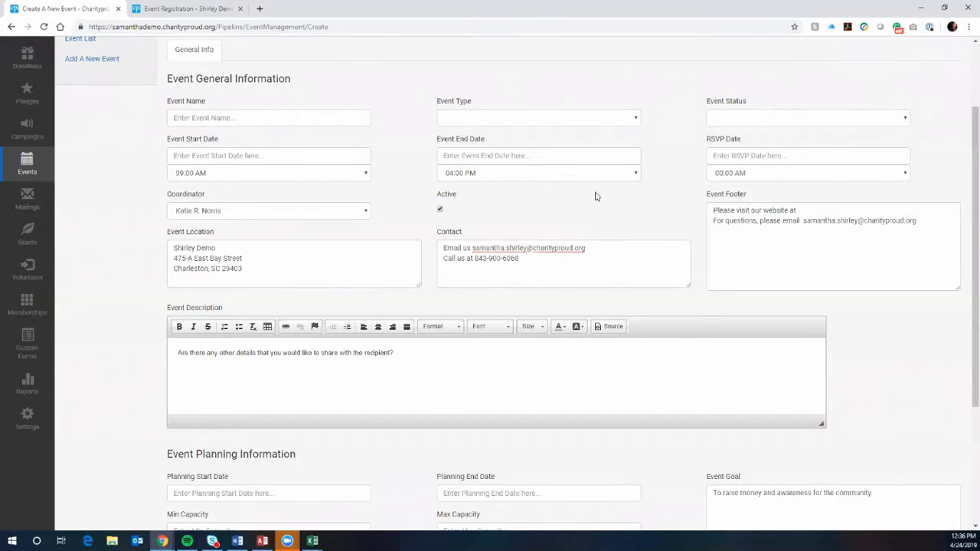
{"action": "left_click_drag", "start_coordinate": [918, 222], "coordinate": [709, 209]}
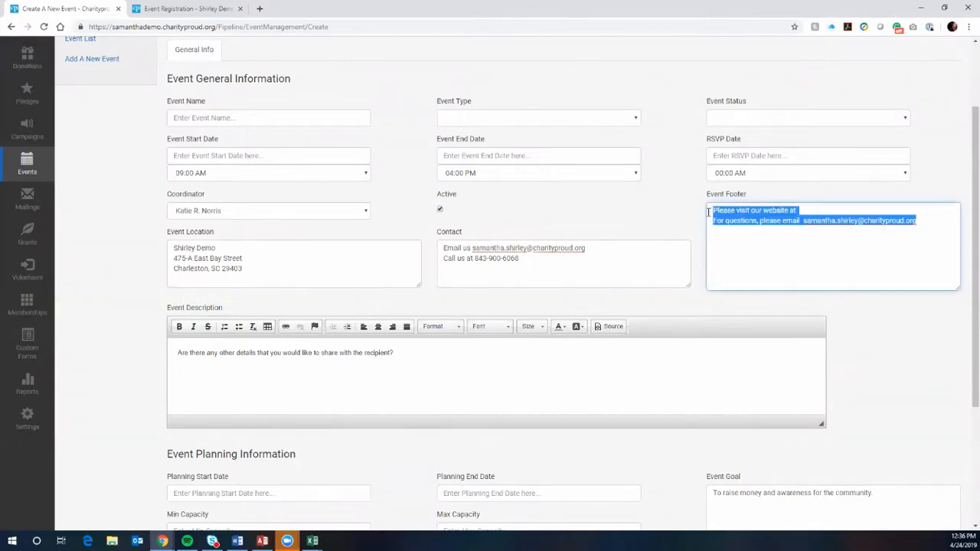
{"action": "left_click", "coordinate": [887, 388]}
- Enlarge the Event Description editor vertically and place the cursor in its text area
{"action": "scroll", "coordinate": [887, 389], "scroll_direction": "down", "scroll_amount": 5}
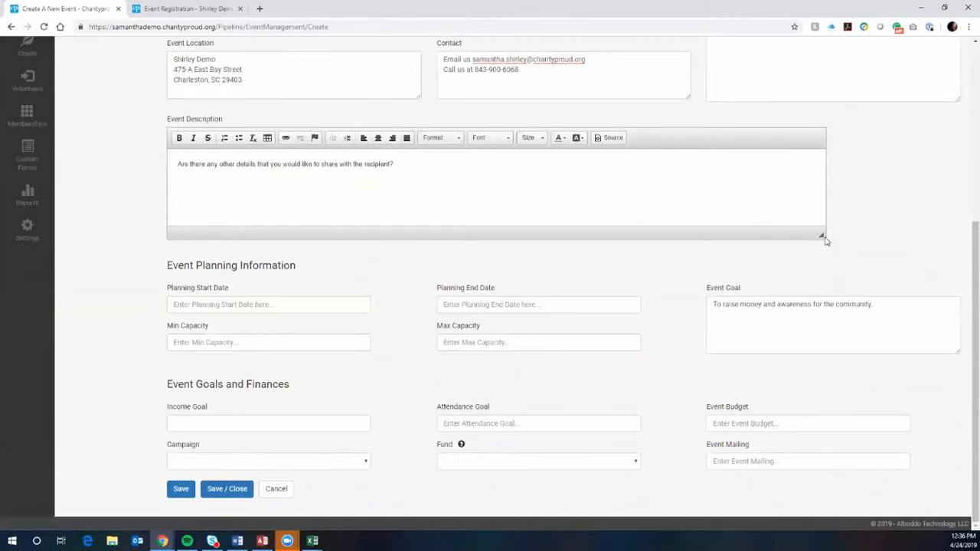
{"action": "left_click_drag", "start_coordinate": [822, 236], "coordinate": [841, 423]}
{"action": "left_click", "coordinate": [565, 223]}
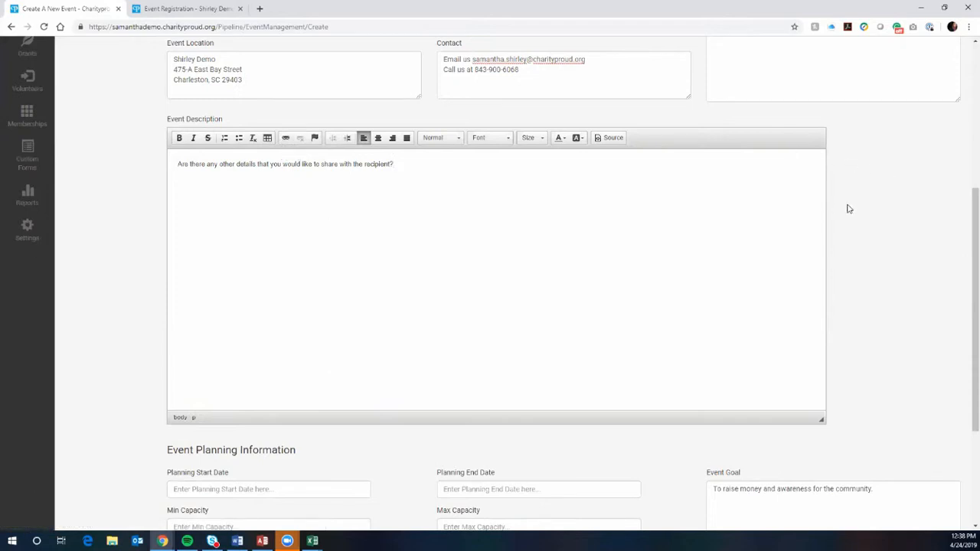
- Examine the Event Planning Information section and the goals and finances fields below it
{"action": "scroll", "coordinate": [874, 201], "scroll_direction": "down", "scroll_amount": 3}
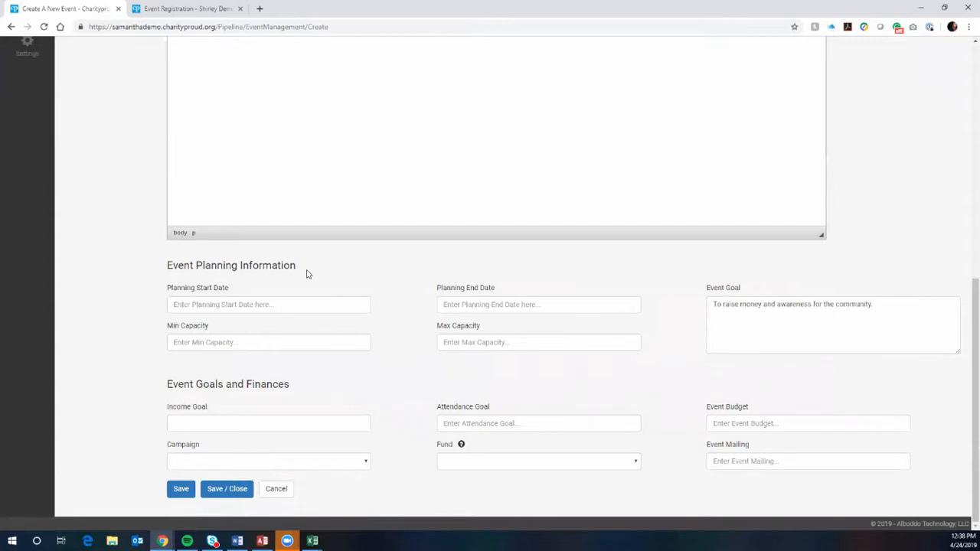
{"action": "left_click_drag", "start_coordinate": [307, 274], "coordinate": [171, 278]}
{"action": "left_click", "coordinate": [375, 285]}
- Leave the unsaved event form for the event list and open the 14th Annual BBQ Bash event
{"action": "scroll", "coordinate": [617, 370], "scroll_direction": "up", "scroll_amount": 10}
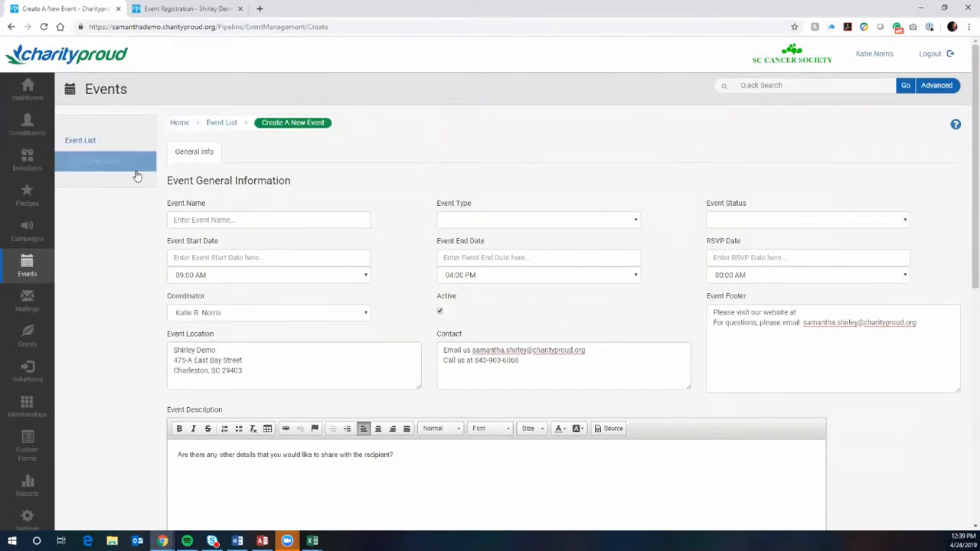
{"action": "left_click", "coordinate": [105, 140]}
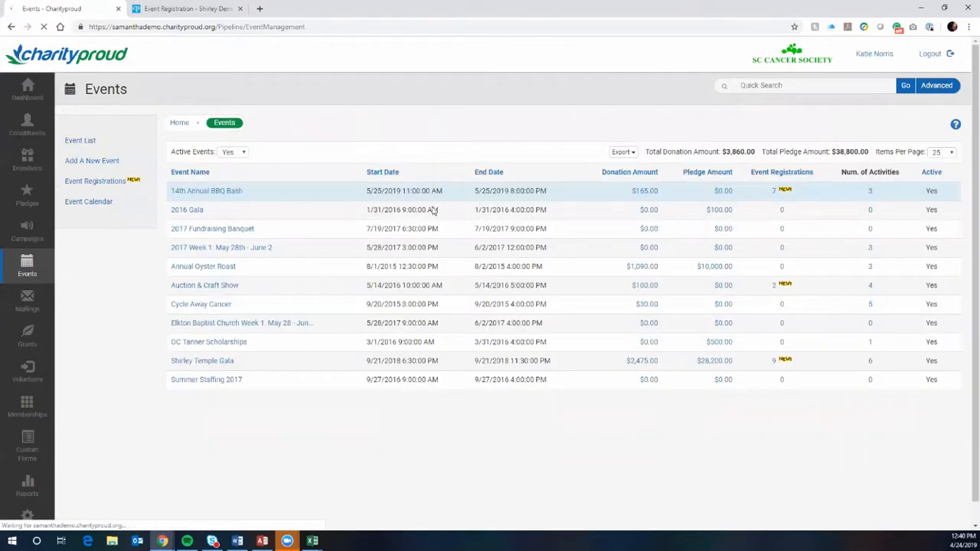
{"action": "left_click", "coordinate": [215, 192]}
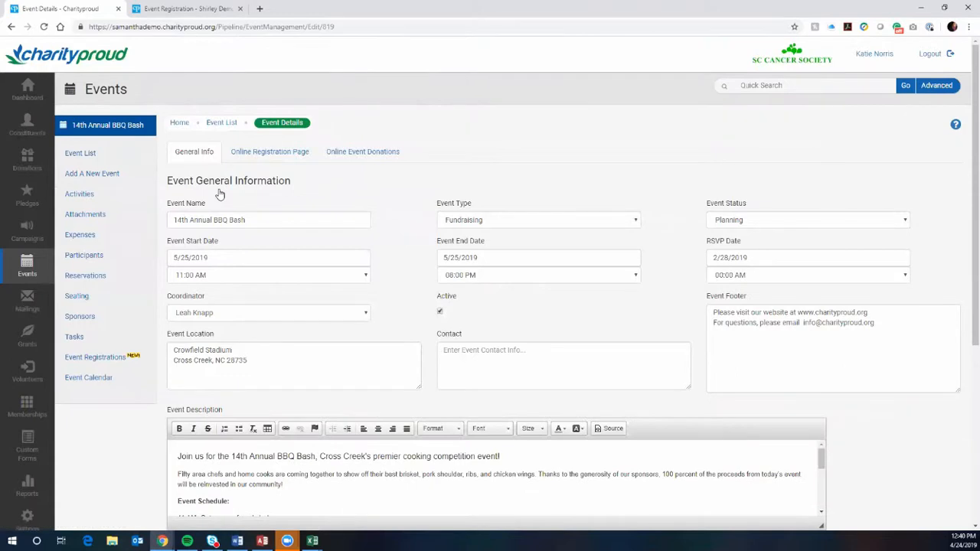
- Display the event's online registration page settings and switch Create Registration Page off and back on
{"action": "left_click", "coordinate": [284, 156]}
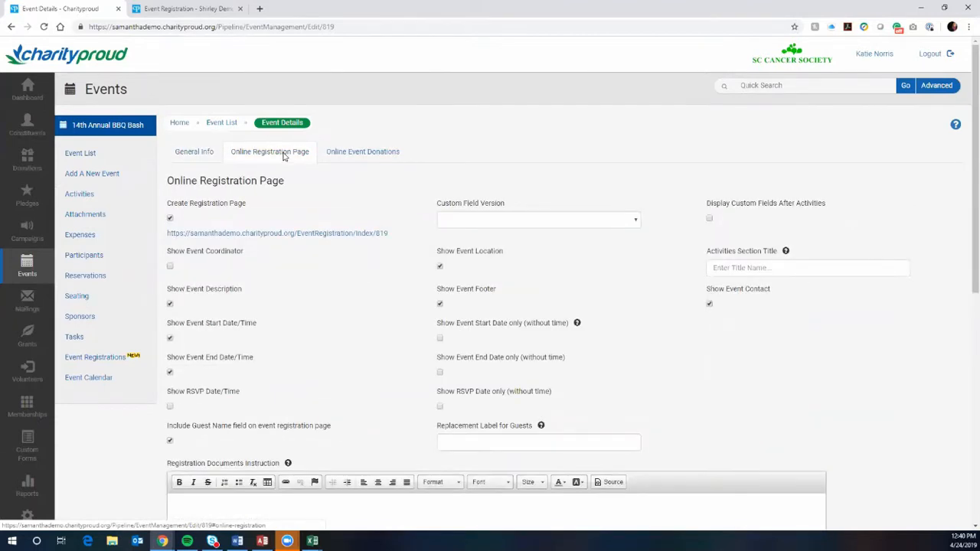
{"action": "left_click", "coordinate": [170, 218]}
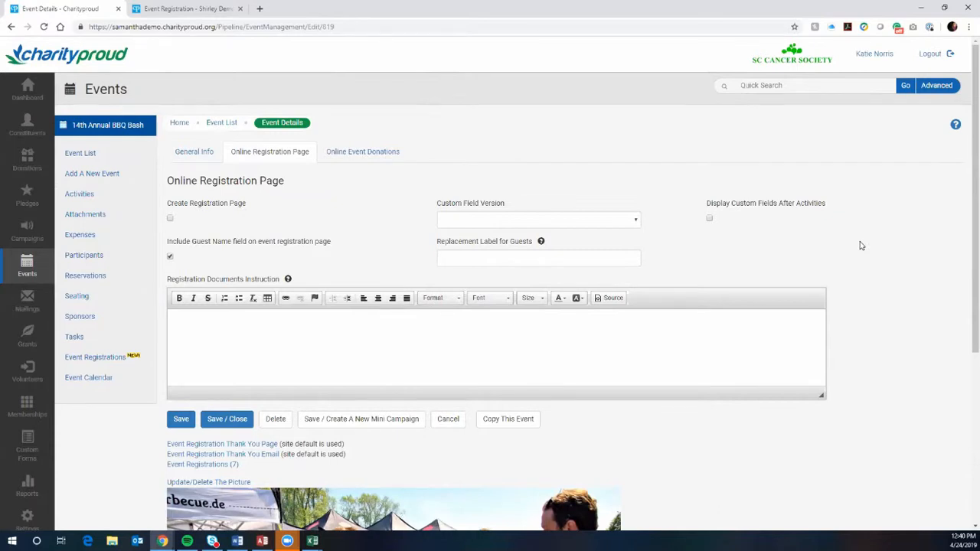
{"action": "left_click", "coordinate": [170, 218]}
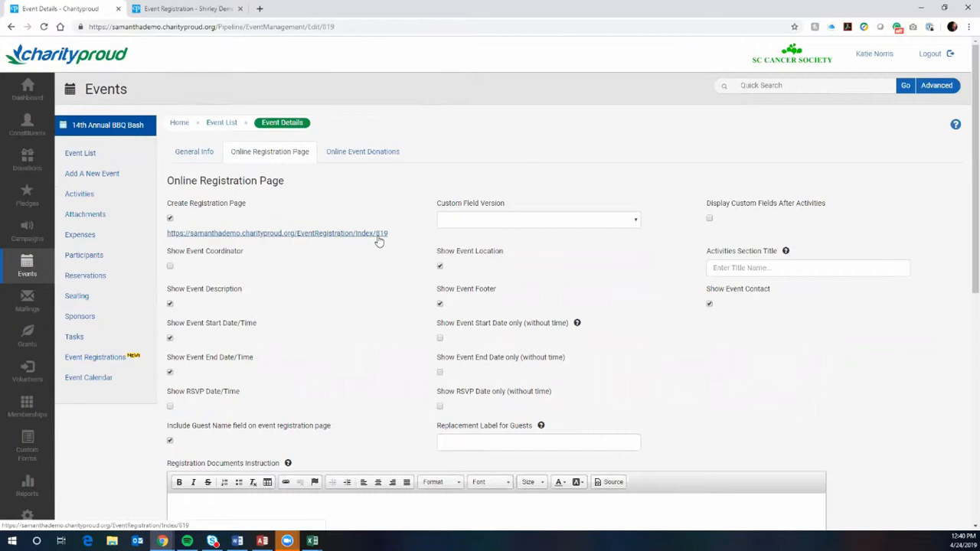
- Review the available custom field versions and the Display Custom Fields After Activities option
{"action": "left_click", "coordinate": [513, 220]}
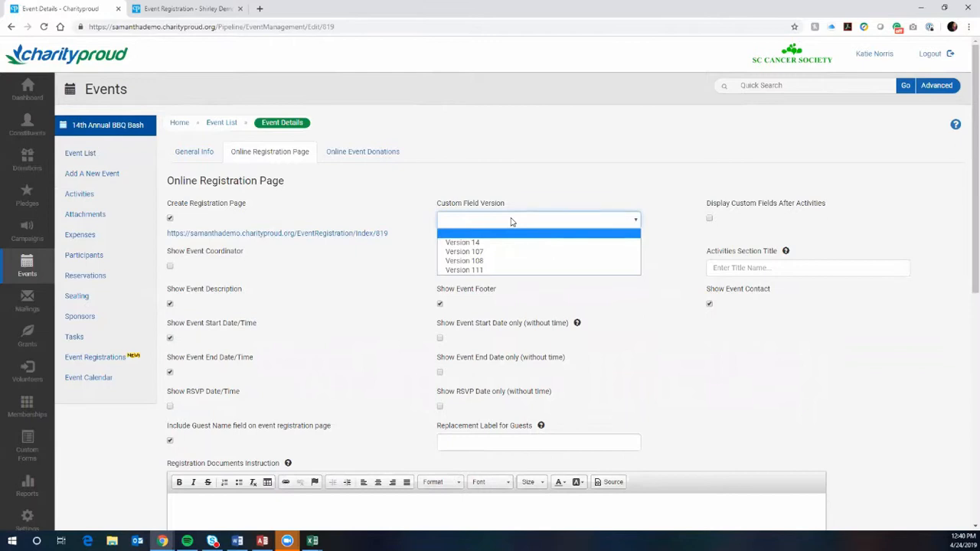
{"action": "left_click", "coordinate": [517, 195]}
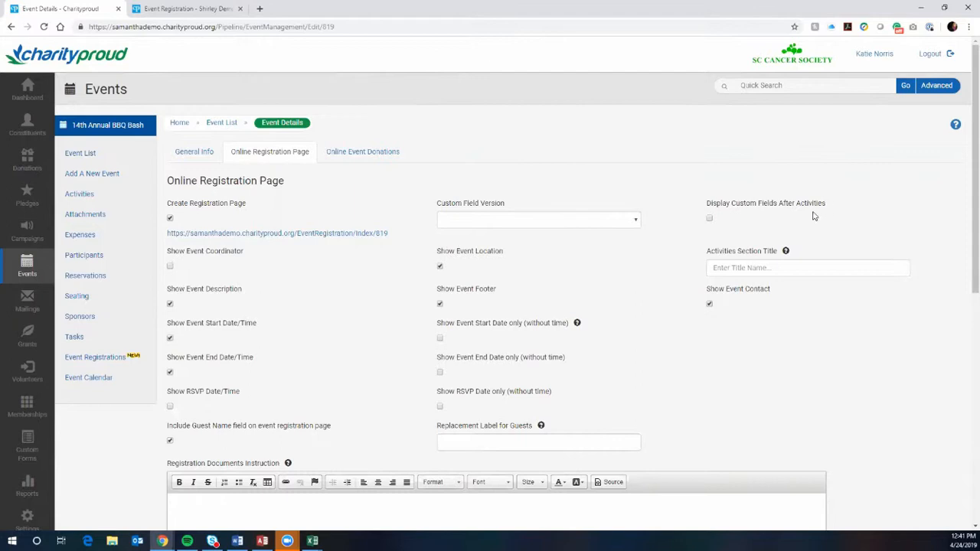
{"action": "left_click_drag", "start_coordinate": [828, 209], "coordinate": [706, 213]}
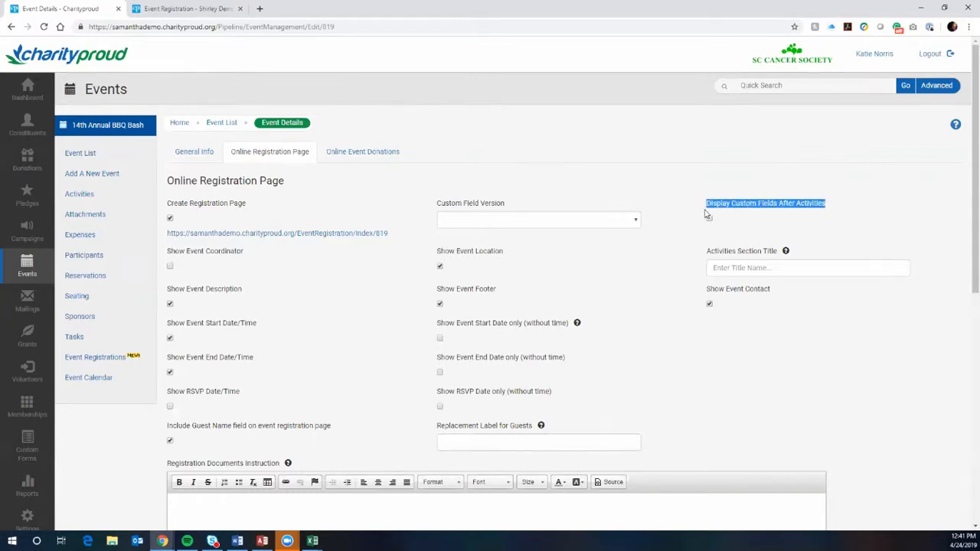
{"action": "left_click", "coordinate": [654, 259]}
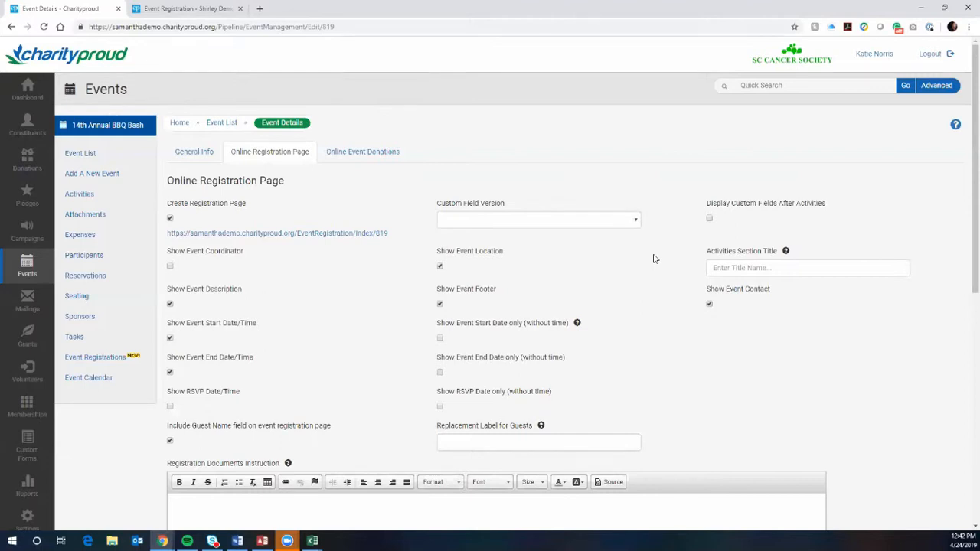
- Compare the registration page's display options with the event's general information, ending on the online registration settings
{"action": "scroll", "coordinate": [575, 310], "scroll_direction": "down", "scroll_amount": 2}
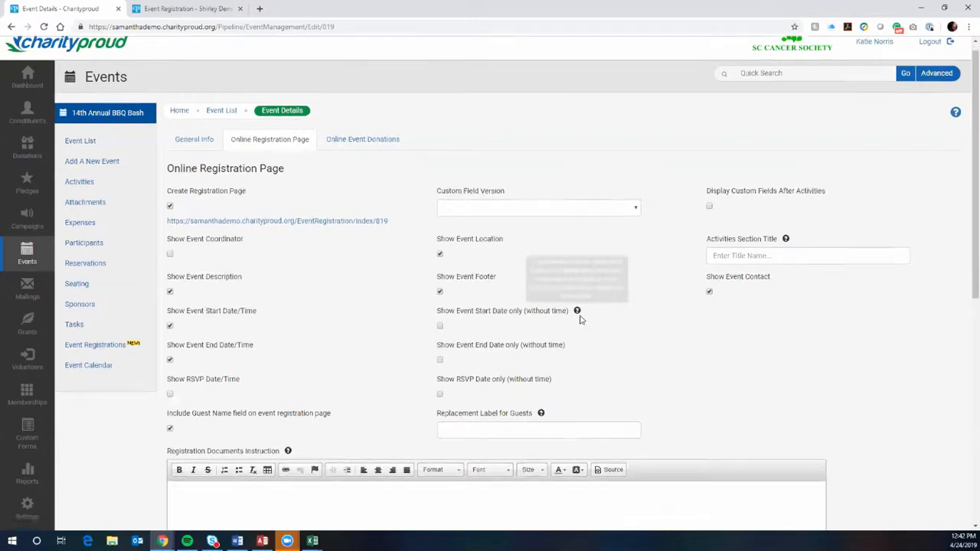
{"action": "scroll", "coordinate": [396, 262], "scroll_direction": "up", "scroll_amount": 2}
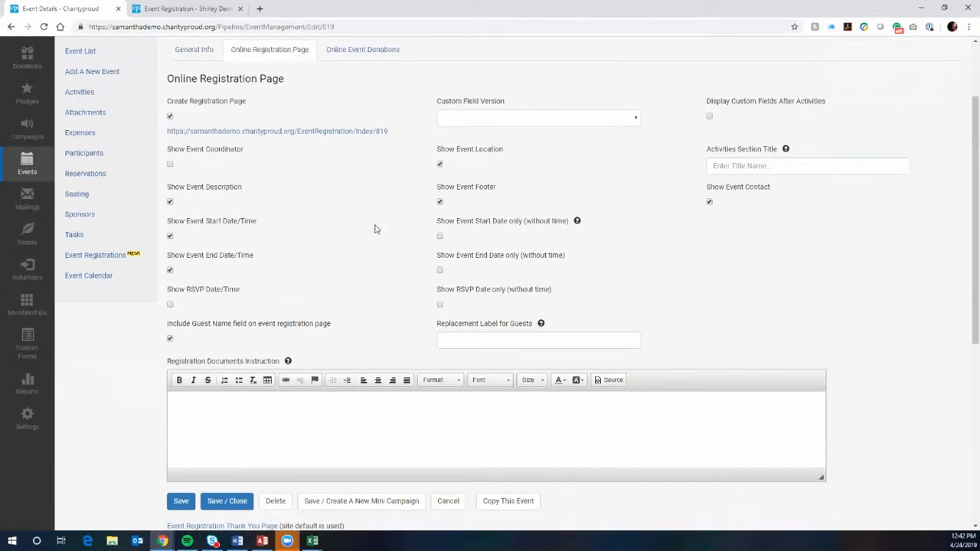
{"action": "left_click", "coordinate": [191, 150]}
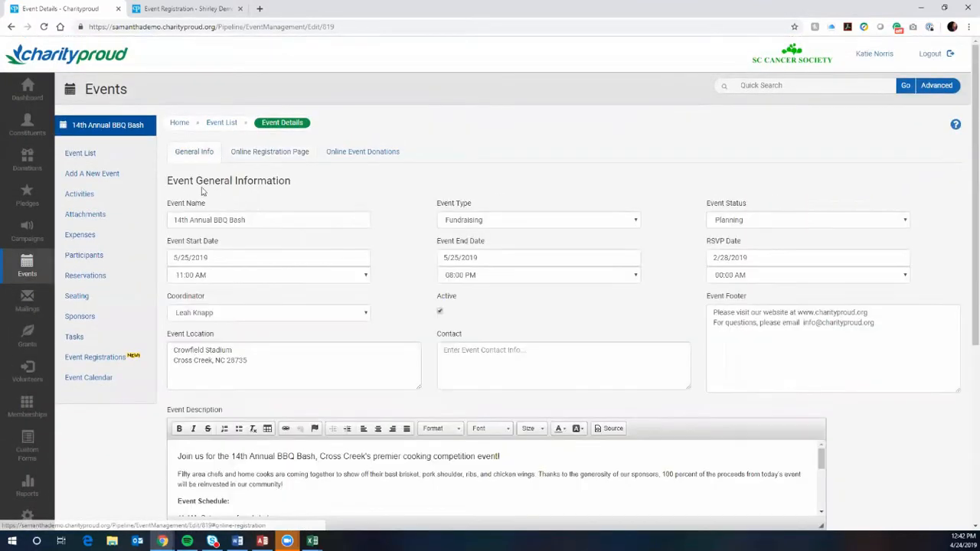
{"action": "left_click", "coordinate": [259, 153]}
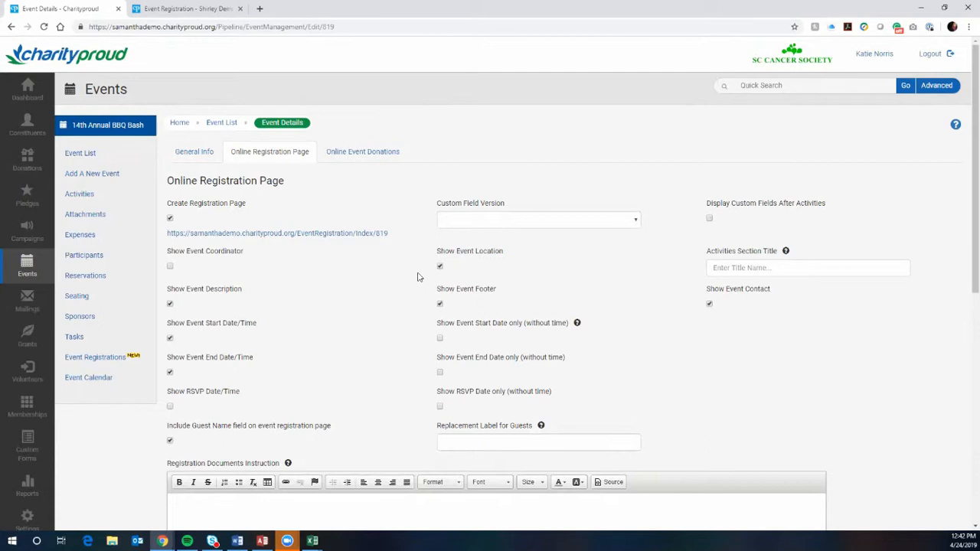
- Examine the Activities Section Title and Replacement Label for Guests settings of the registration page
{"action": "scroll", "coordinate": [849, 291], "scroll_direction": "down", "scroll_amount": 2}
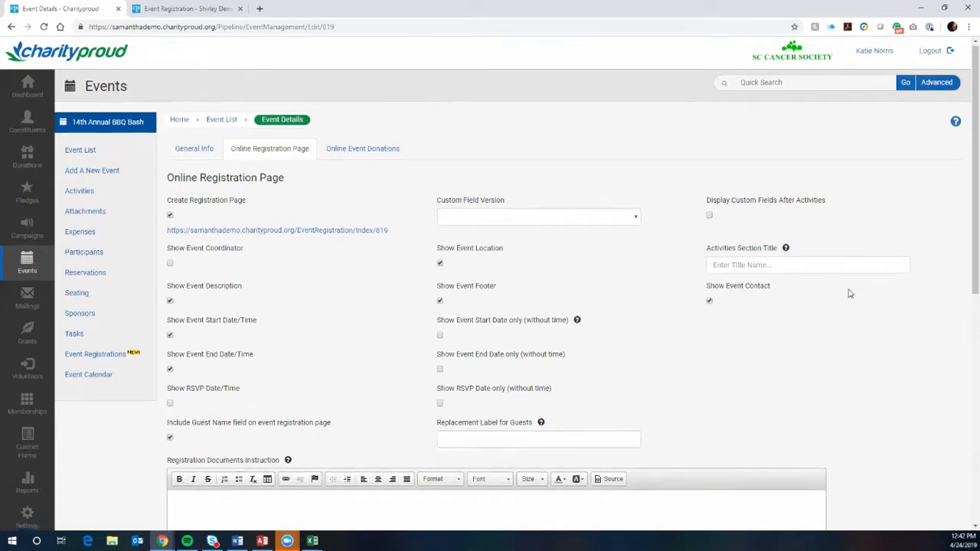
{"action": "left_click_drag", "start_coordinate": [705, 150], "coordinate": [778, 147]}
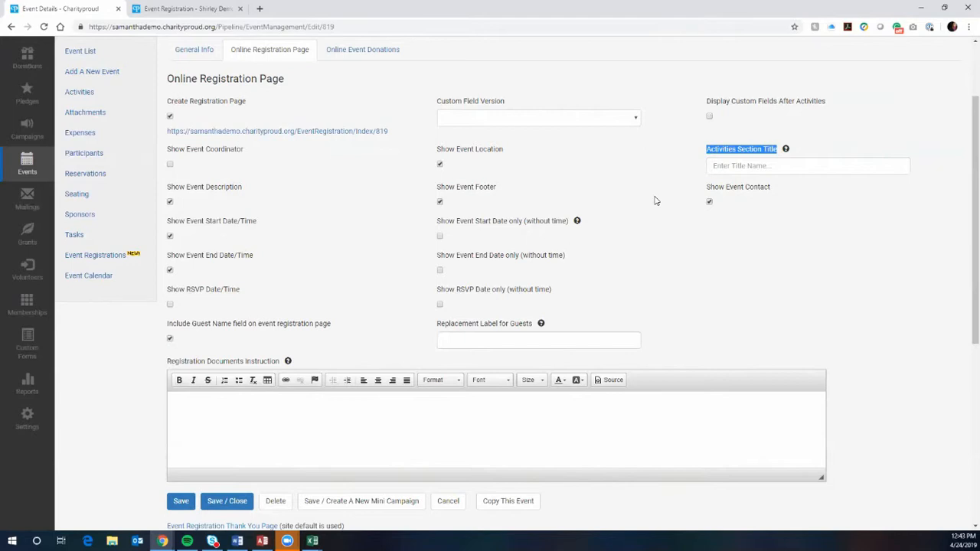
{"action": "scroll", "coordinate": [774, 241], "scroll_direction": "down", "scroll_amount": 3}
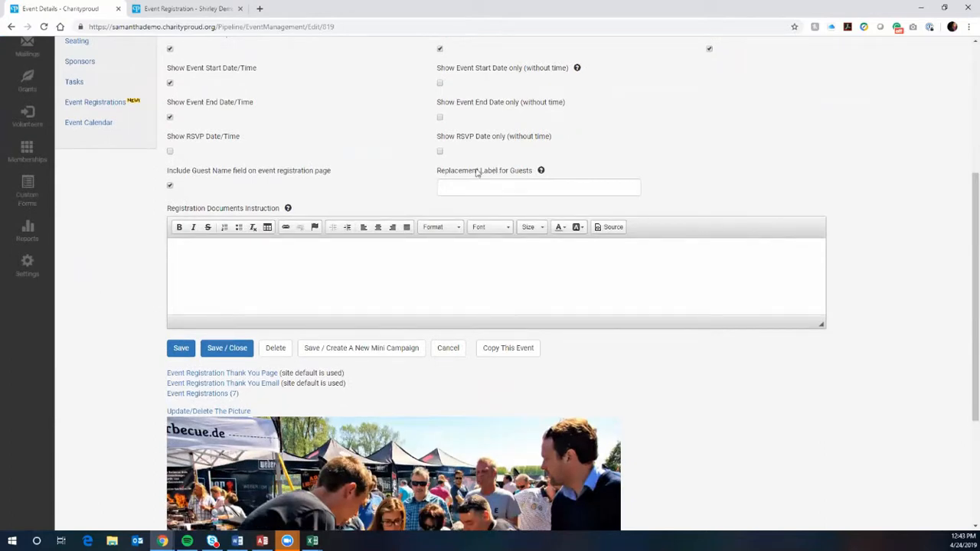
{"action": "left_click_drag", "start_coordinate": [437, 171], "coordinate": [538, 172]}
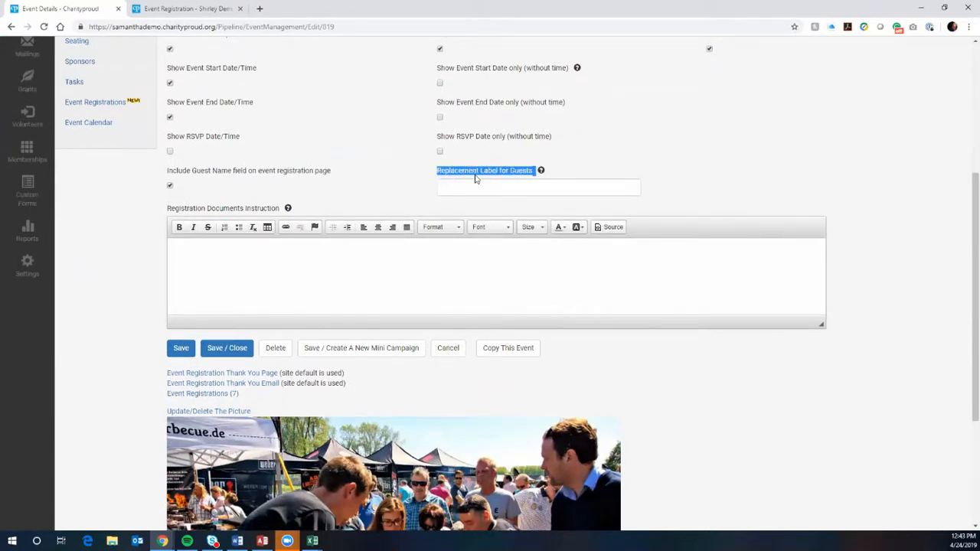
- Examine the guest name option, the Registration Documents Instruction area and the thank-you links below the online registration settings
{"action": "left_click", "coordinate": [378, 199]}
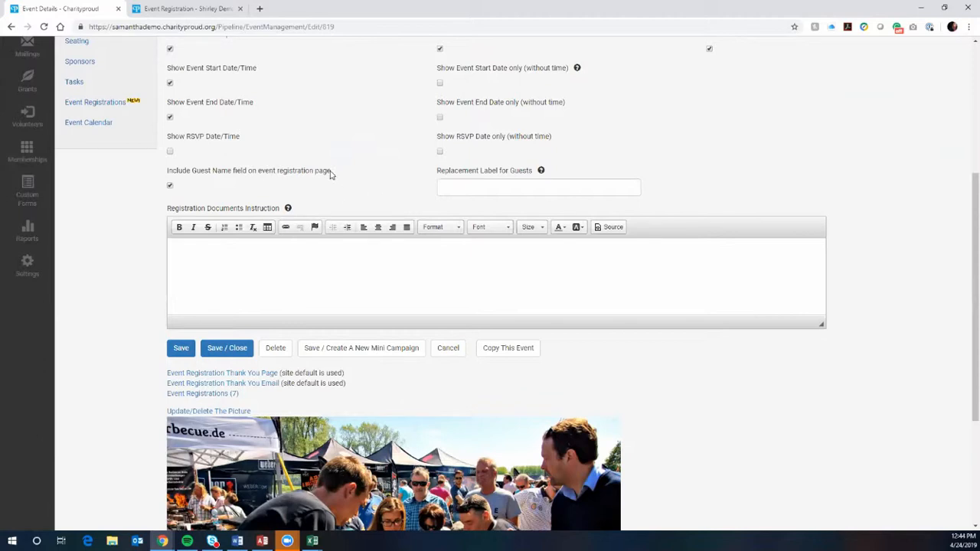
{"action": "left_click_drag", "start_coordinate": [330, 172], "coordinate": [168, 173]}
{"action": "left_click", "coordinate": [274, 195]}
{"action": "scroll", "coordinate": [807, 273], "scroll_direction": "up", "scroll_amount": 3}
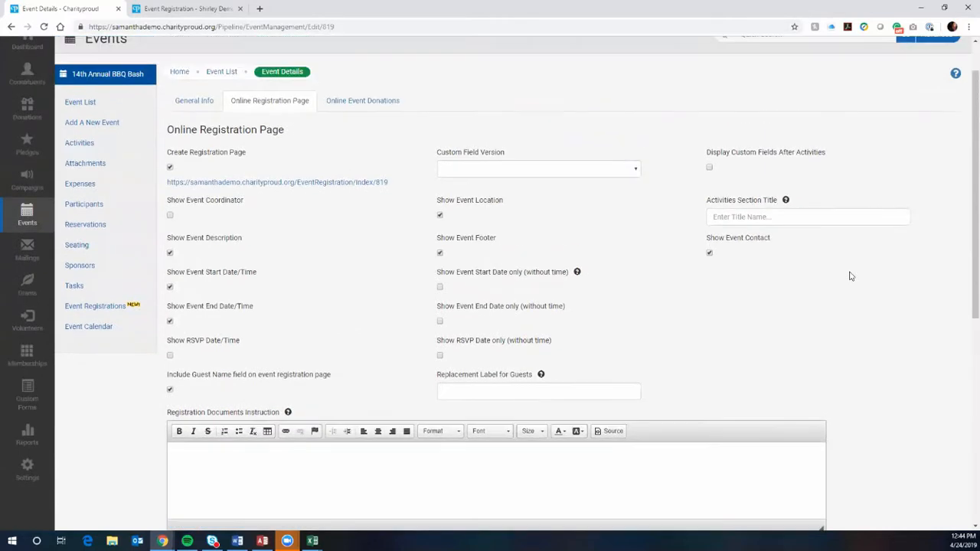
{"action": "scroll", "coordinate": [850, 276], "scroll_direction": "down", "scroll_amount": 1}
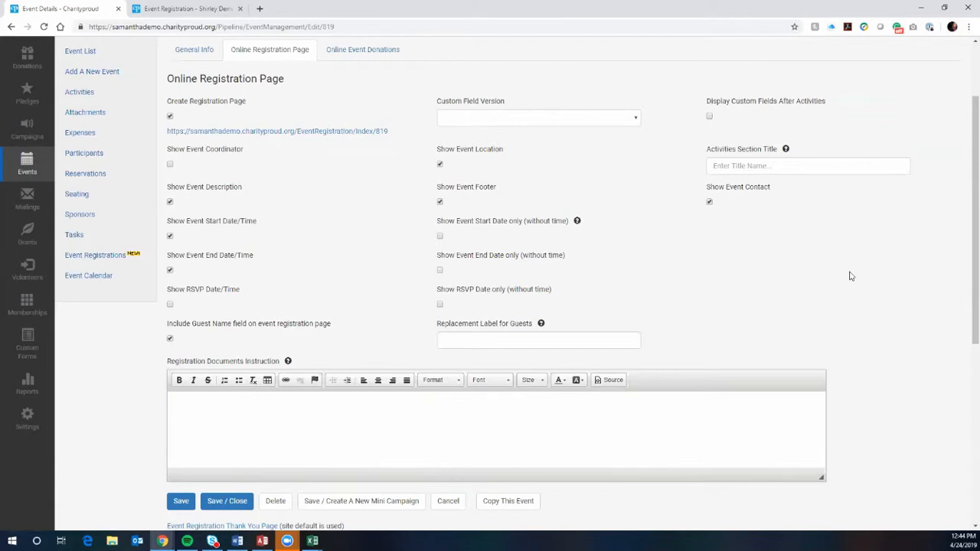
{"action": "scroll", "coordinate": [796, 282], "scroll_direction": "down", "scroll_amount": 4}
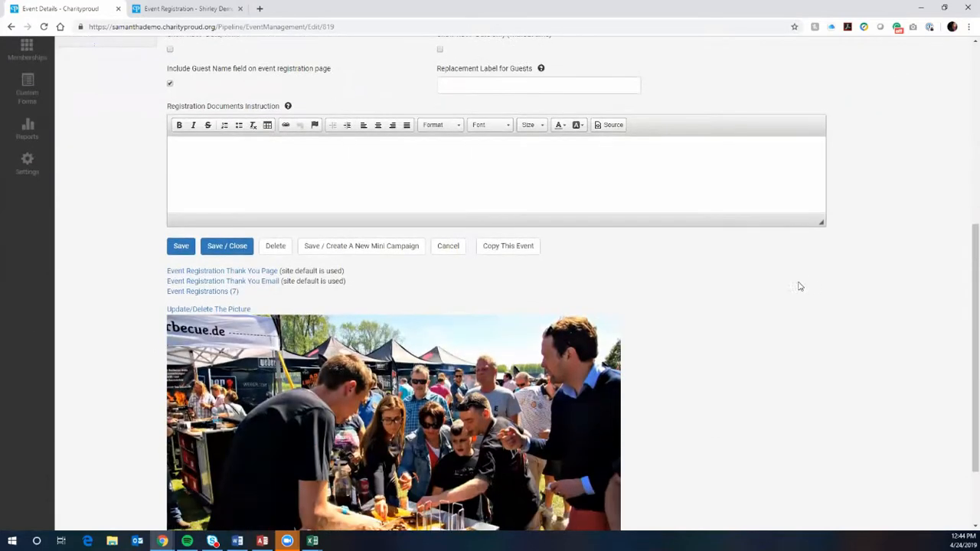
{"action": "scroll", "coordinate": [817, 286], "scroll_direction": "down", "scroll_amount": 1}
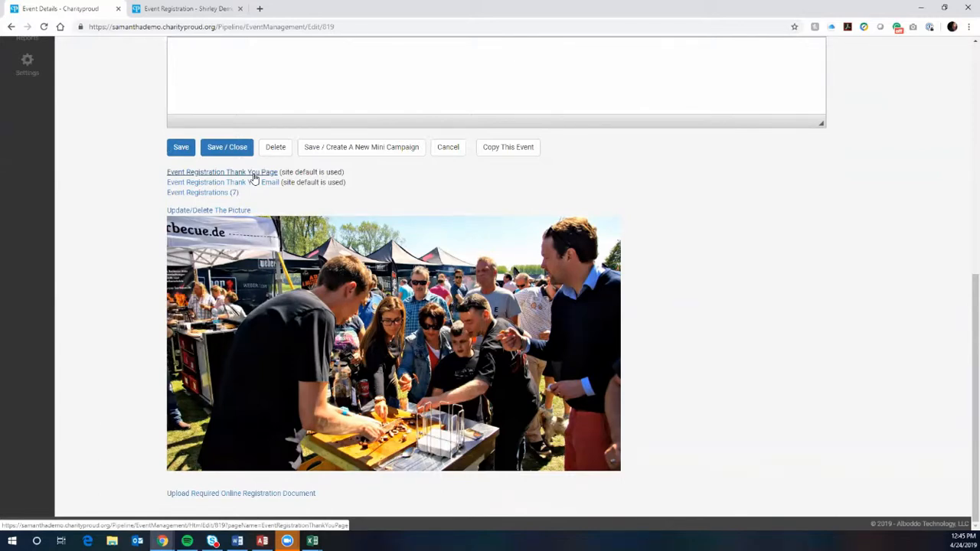
- Open the Event Registration Thank You Page, turn off the site settings template to show the custom editor, and return to the event without saving
{"action": "left_click", "coordinate": [255, 173]}
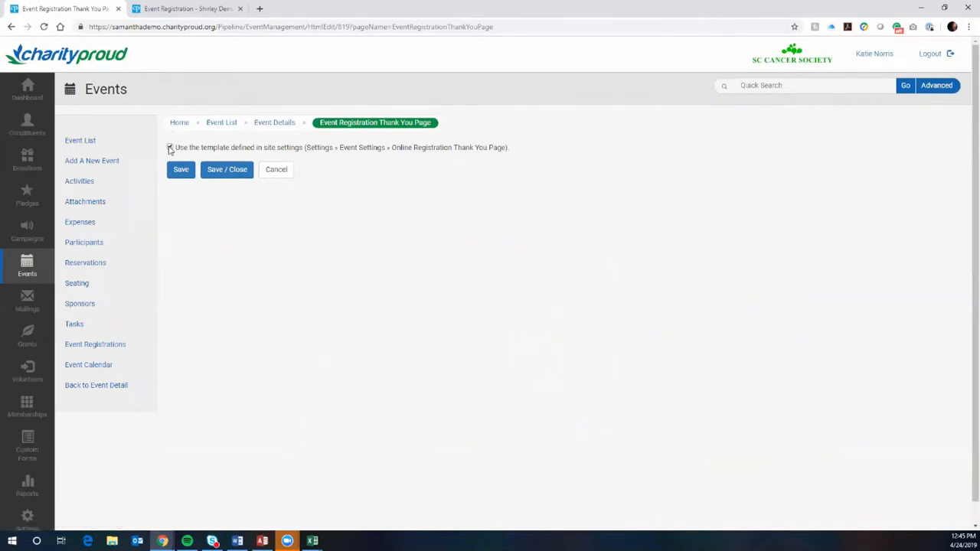
{"action": "left_click_drag", "start_coordinate": [174, 147], "coordinate": [311, 145]}
{"action": "left_click", "coordinate": [344, 172]}
{"action": "left_click", "coordinate": [170, 148]}
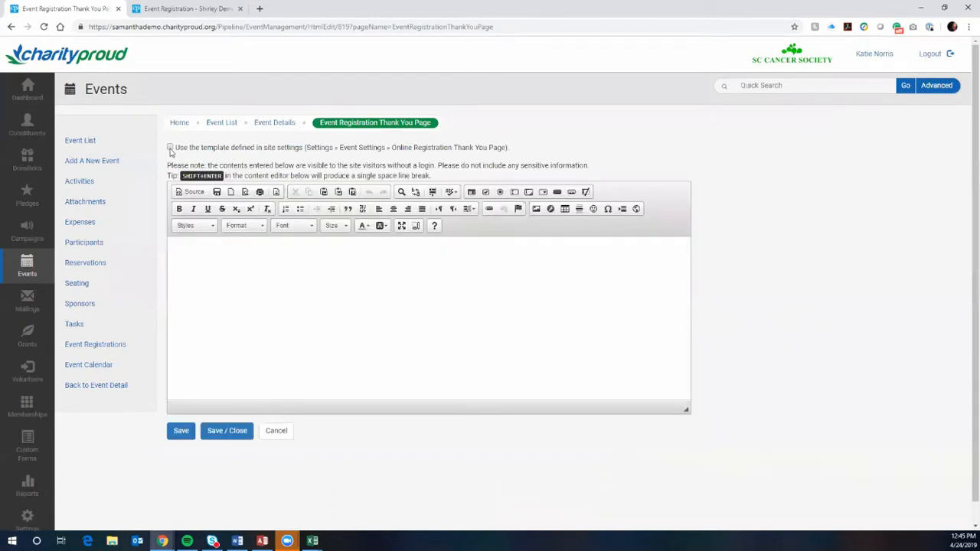
{"action": "left_click", "coordinate": [278, 255]}
{"action": "left_click", "coordinate": [11, 28]}
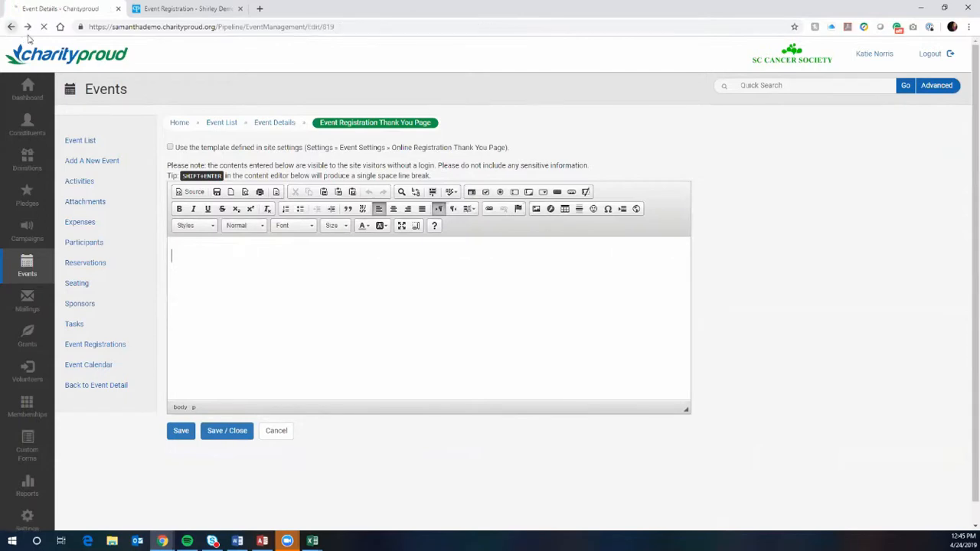
- Open the Event Registration Thank You Email from the online registration settings and turn off the template defined in site settings
{"action": "scroll", "coordinate": [321, 360], "scroll_direction": "down", "scroll_amount": 3}
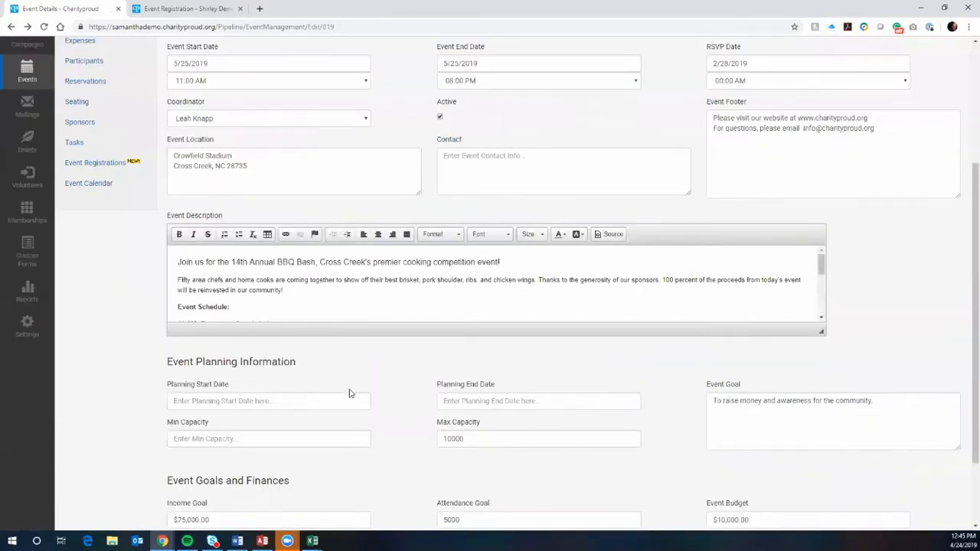
{"action": "scroll", "coordinate": [337, 360], "scroll_direction": "up", "scroll_amount": 3}
{"action": "left_click", "coordinate": [295, 158]}
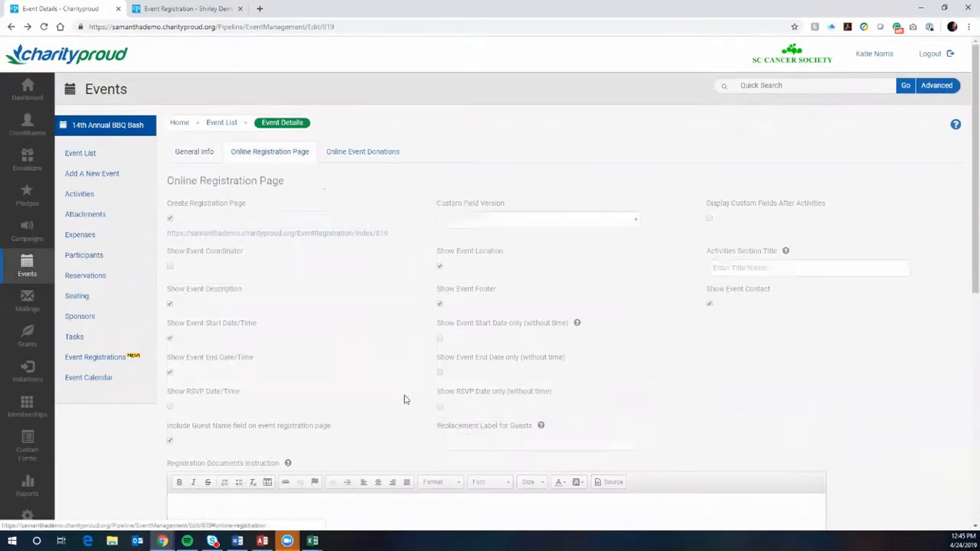
{"action": "scroll", "coordinate": [429, 390], "scroll_direction": "down", "scroll_amount": 10}
{"action": "left_click", "coordinate": [268, 184]}
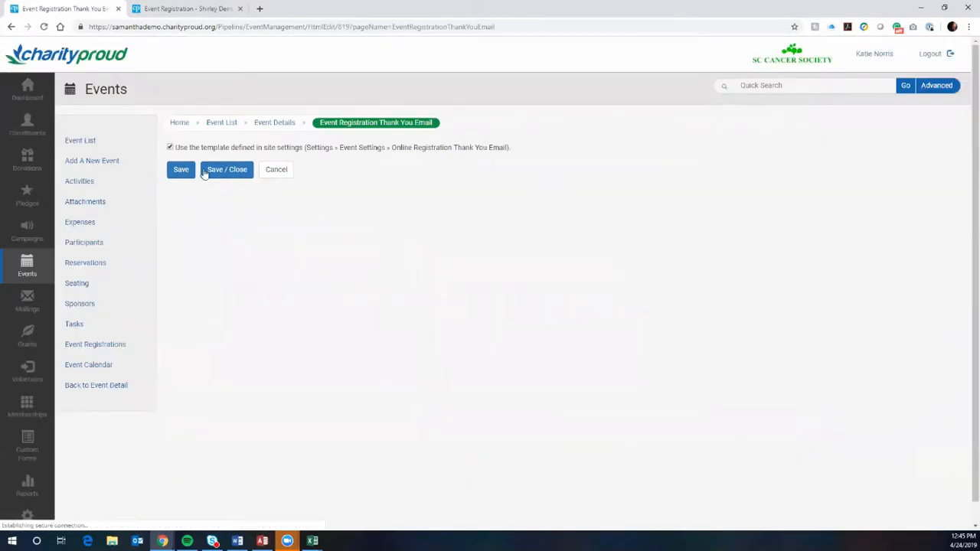
{"action": "left_click", "coordinate": [170, 148]}
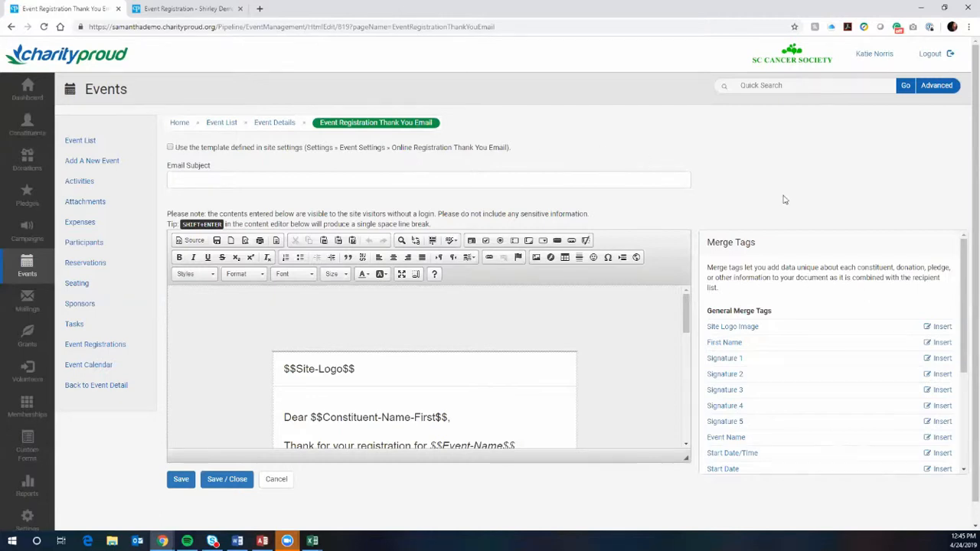
- Enlarge the thank-you email's content editor vertically and browse the general merge tags
{"action": "scroll", "coordinate": [784, 199], "scroll_direction": "down", "scroll_amount": 1}
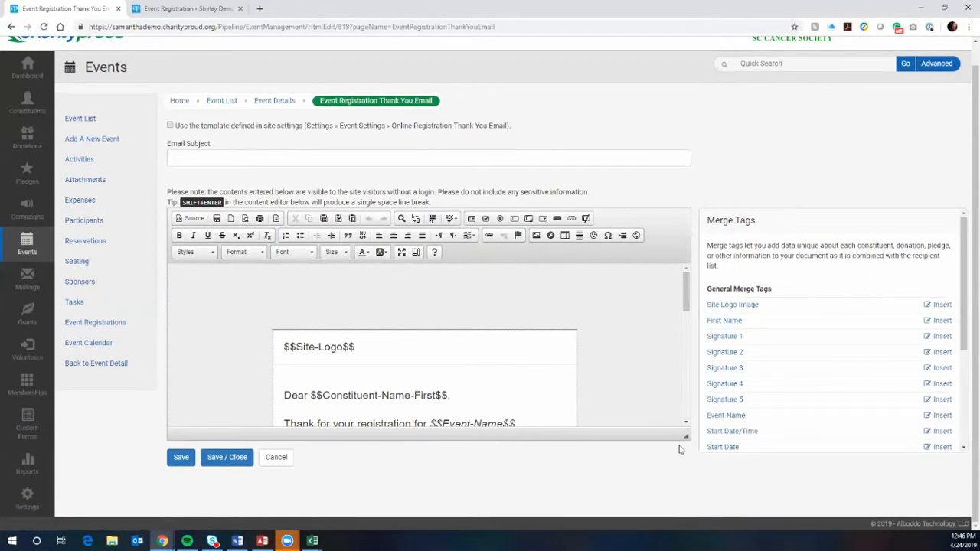
{"action": "left_click_drag", "start_coordinate": [685, 436], "coordinate": [663, 485]}
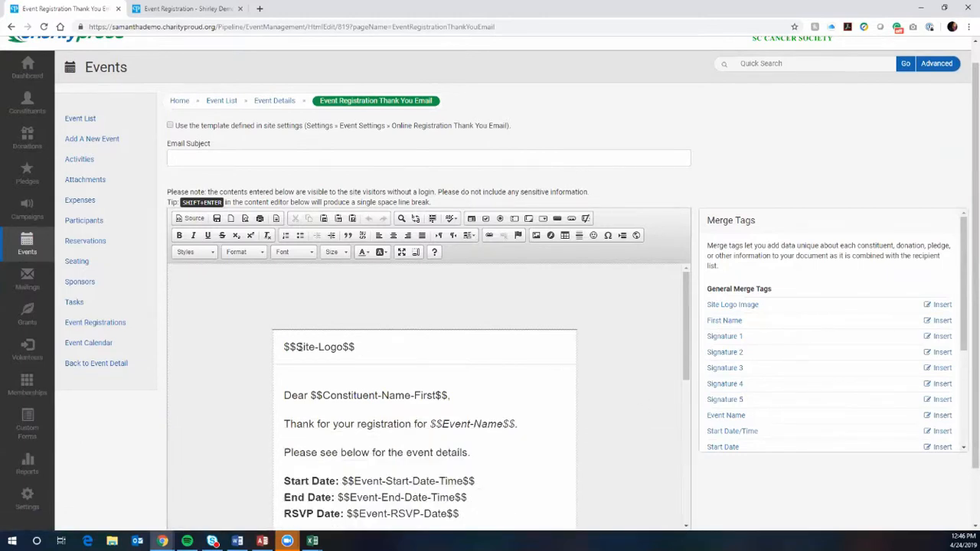
{"action": "scroll", "coordinate": [677, 285], "scroll_direction": "up", "scroll_amount": 1}
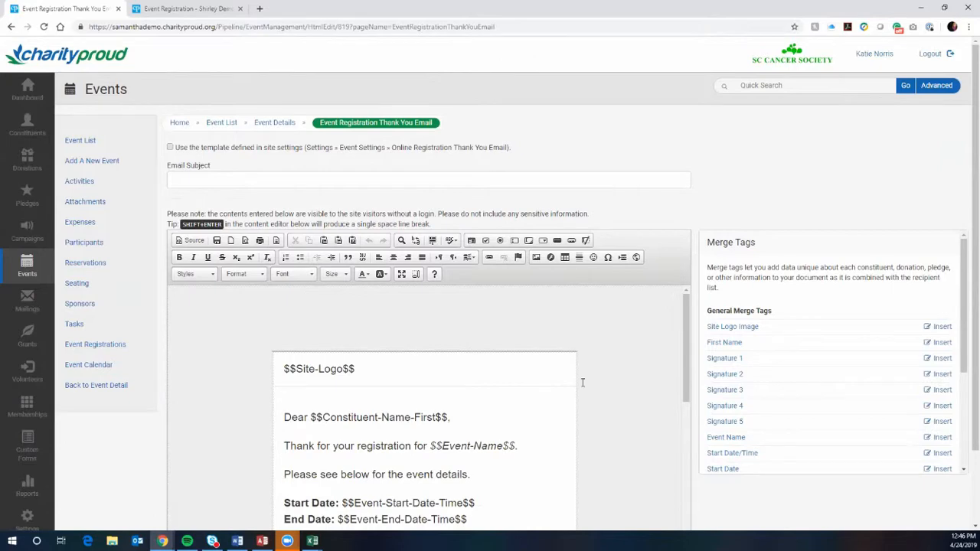
{"action": "scroll", "coordinate": [709, 372], "scroll_direction": "down", "scroll_amount": 3}
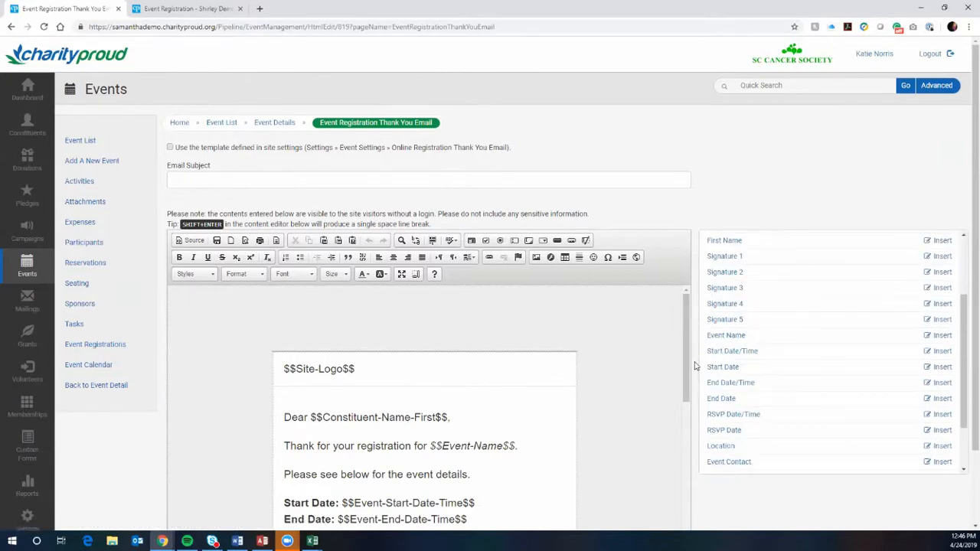
{"action": "scroll", "coordinate": [695, 366], "scroll_direction": "down", "scroll_amount": 1}
{"action": "scroll", "coordinate": [636, 353], "scroll_direction": "down", "scroll_amount": 2}
{"action": "scroll", "coordinate": [636, 352], "scroll_direction": "up", "scroll_amount": 2}
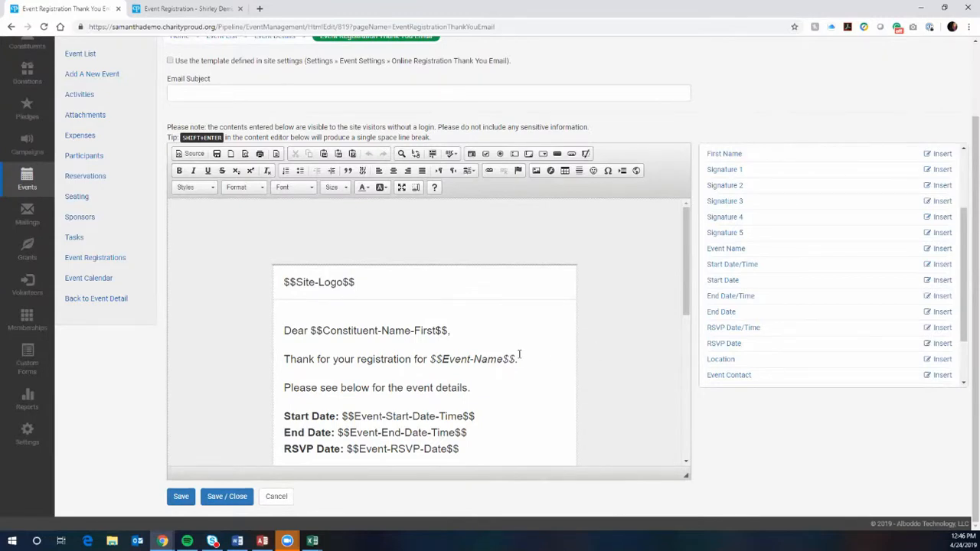
- Read through the thank-you email's body and compare its placeholders with the available merge tags
{"action": "scroll", "coordinate": [519, 355], "scroll_direction": "down", "scroll_amount": 2}
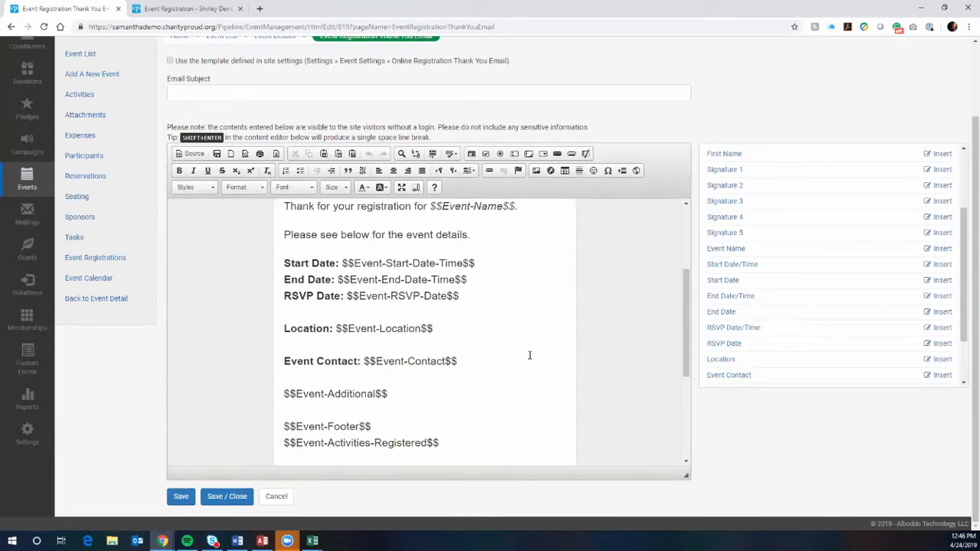
{"action": "scroll", "coordinate": [529, 355], "scroll_direction": "up", "scroll_amount": 2}
{"action": "scroll", "coordinate": [530, 354], "scroll_direction": "down", "scroll_amount": 1}
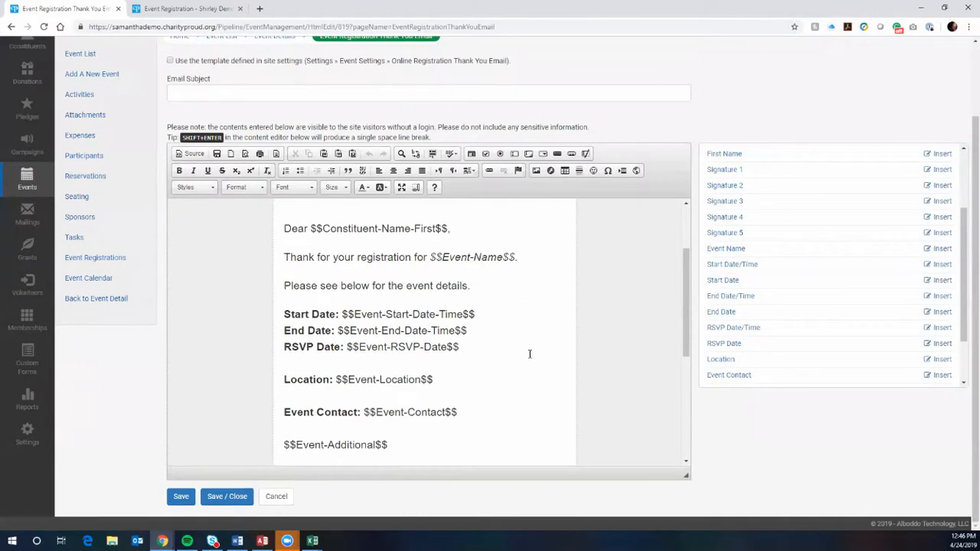
{"action": "left_click", "coordinate": [527, 356]}
{"action": "scroll", "coordinate": [512, 361], "scroll_direction": "down", "scroll_amount": 2}
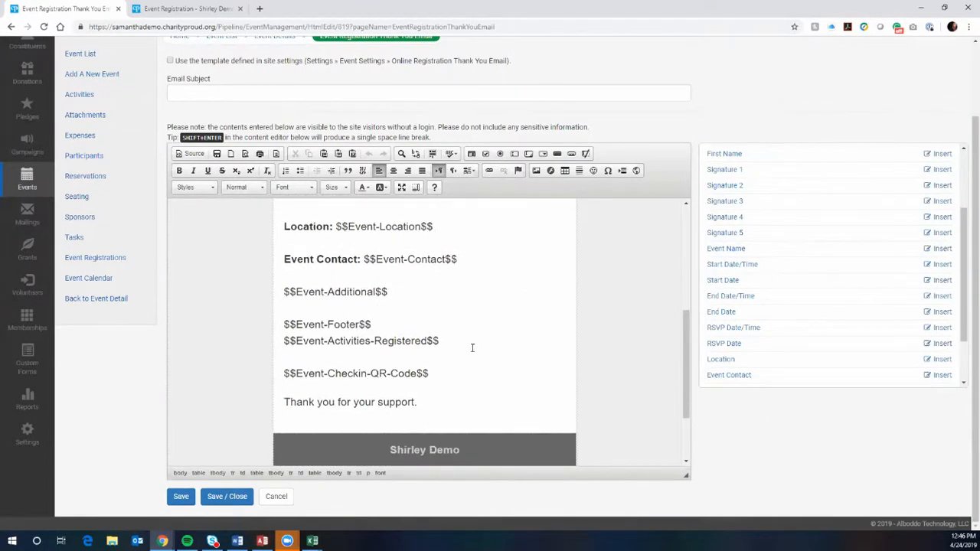
{"action": "scroll", "coordinate": [475, 346], "scroll_direction": "up", "scroll_amount": 4}
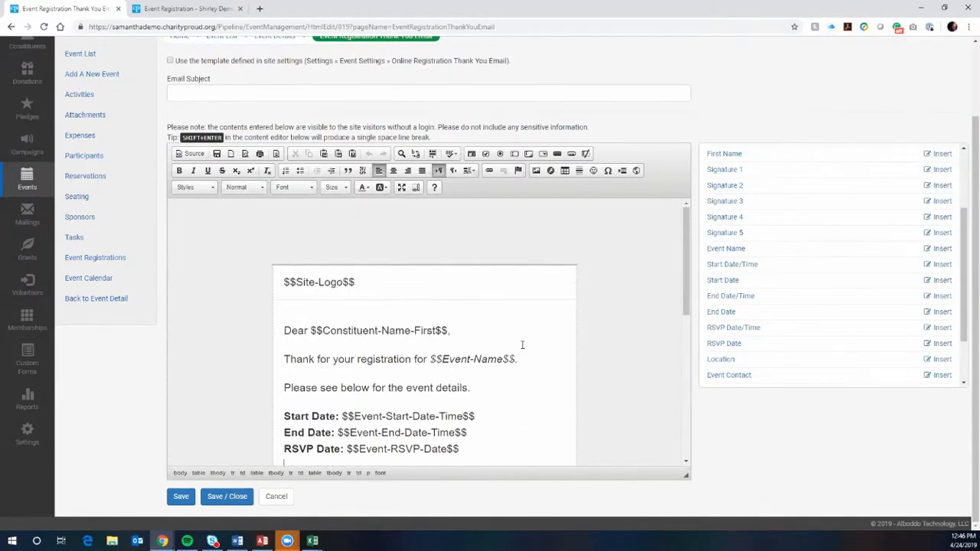
{"action": "scroll", "coordinate": [523, 346], "scroll_direction": "down", "scroll_amount": 2}
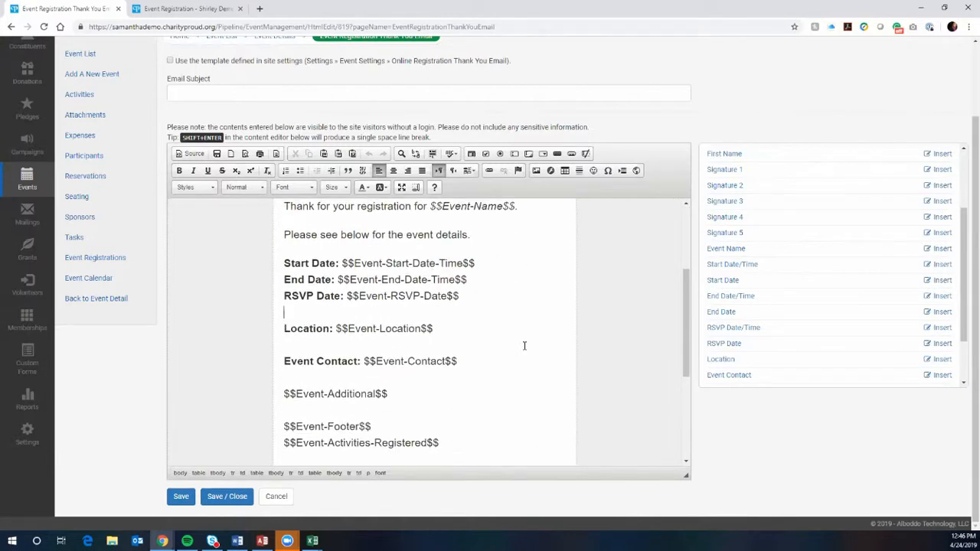
{"action": "scroll", "coordinate": [922, 329], "scroll_direction": "up", "scroll_amount": 3}
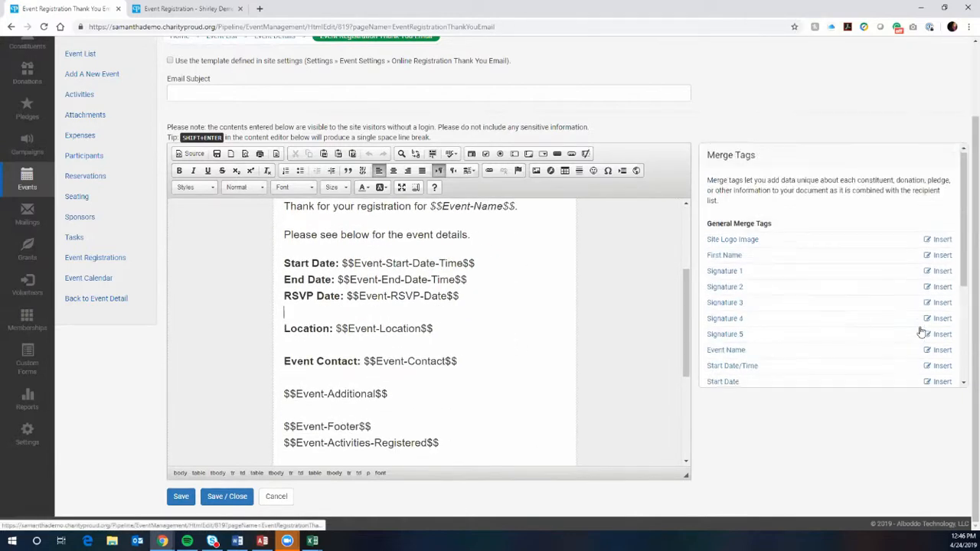
{"action": "scroll", "coordinate": [891, 261], "scroll_direction": "down", "scroll_amount": 4}
{"action": "scroll", "coordinate": [892, 280], "scroll_direction": "up", "scroll_amount": 4}
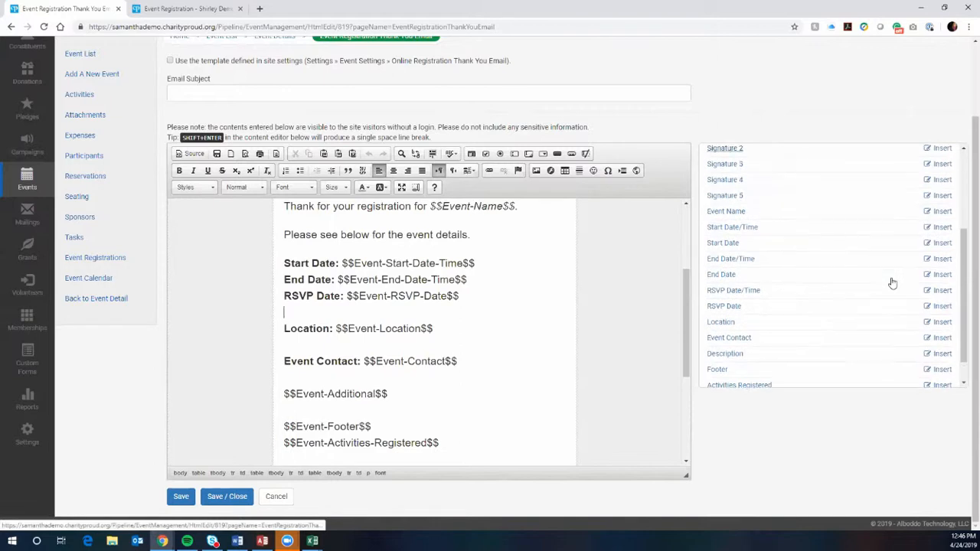
{"action": "scroll", "coordinate": [892, 283], "scroll_direction": "down", "scroll_amount": 2}
{"action": "scroll", "coordinate": [889, 276], "scroll_direction": "up", "scroll_amount": 3}
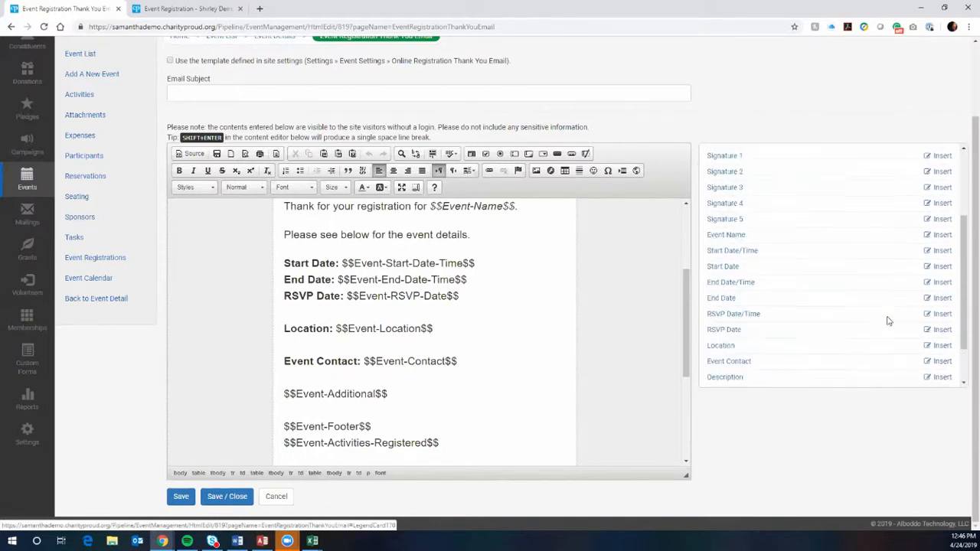
{"action": "scroll", "coordinate": [885, 267], "scroll_direction": "down", "scroll_amount": 3}
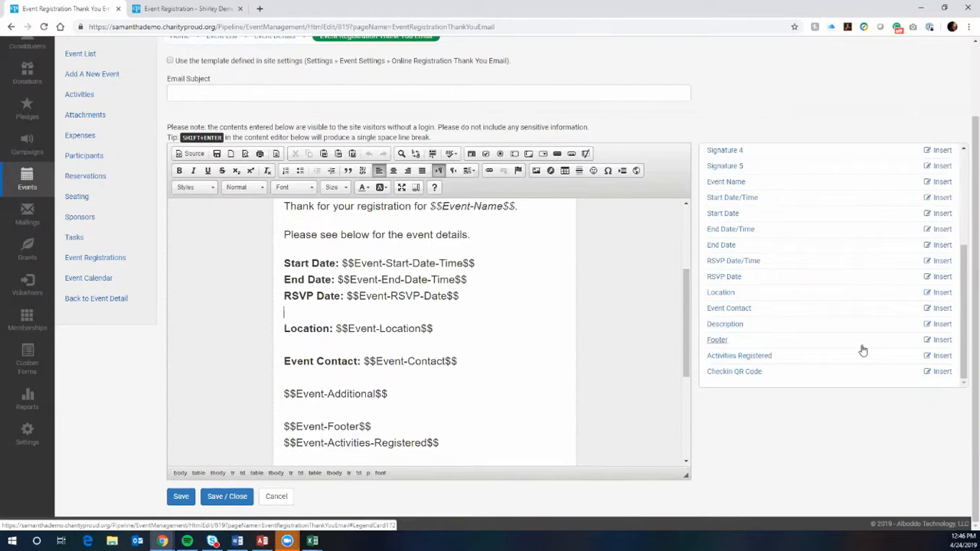
- Highlight the $$Event-Checkin-QR-Code$$ placeholder near the end of the email body, clear the selection, and return to the beginning of the template
{"action": "scroll", "coordinate": [507, 350], "scroll_direction": "down", "scroll_amount": 3}
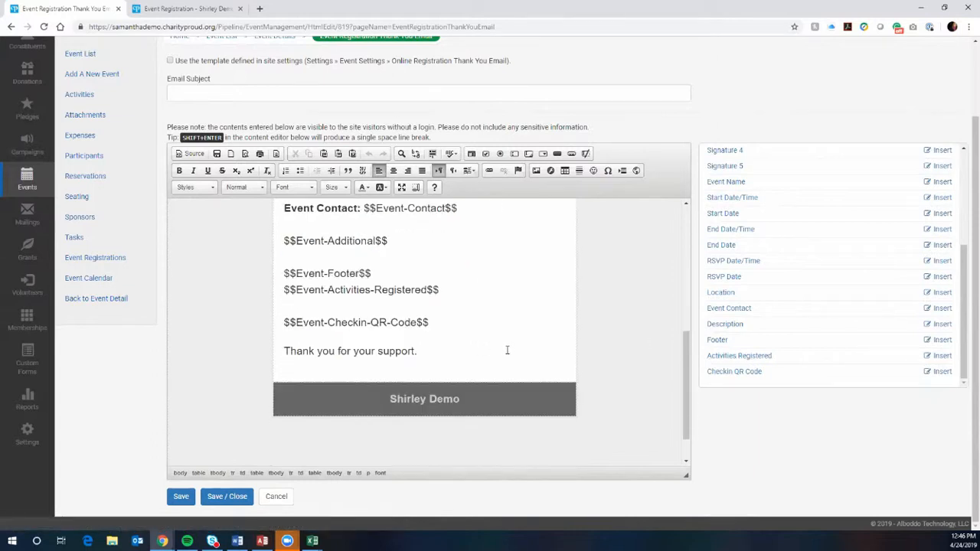
{"action": "left_click_drag", "start_coordinate": [439, 322], "coordinate": [287, 326]}
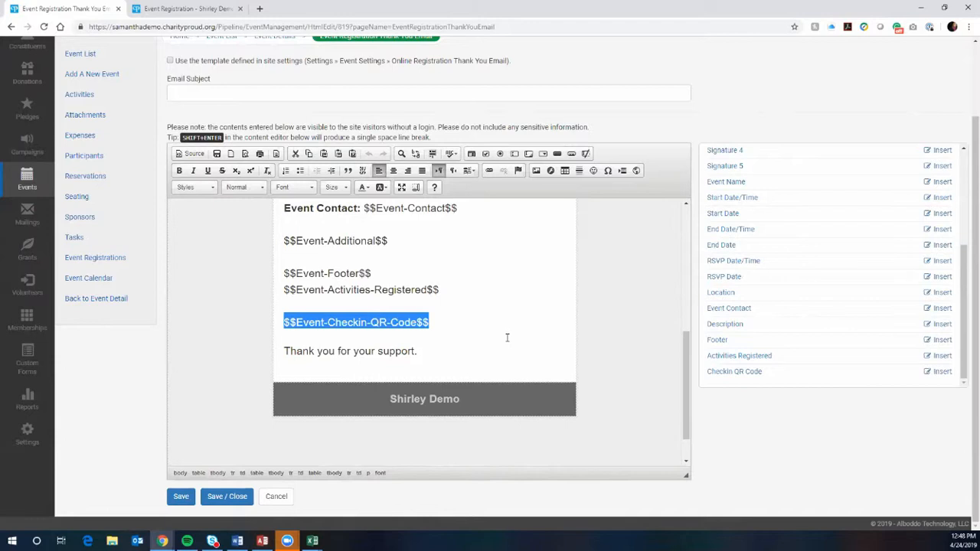
{"action": "left_click", "coordinate": [507, 338]}
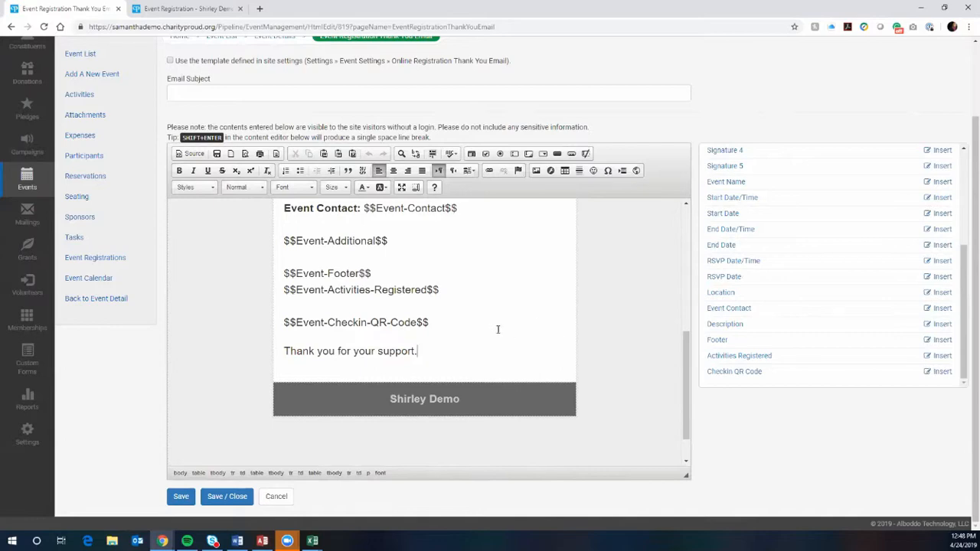
{"action": "scroll", "coordinate": [532, 324], "scroll_direction": "up", "scroll_amount": 10}
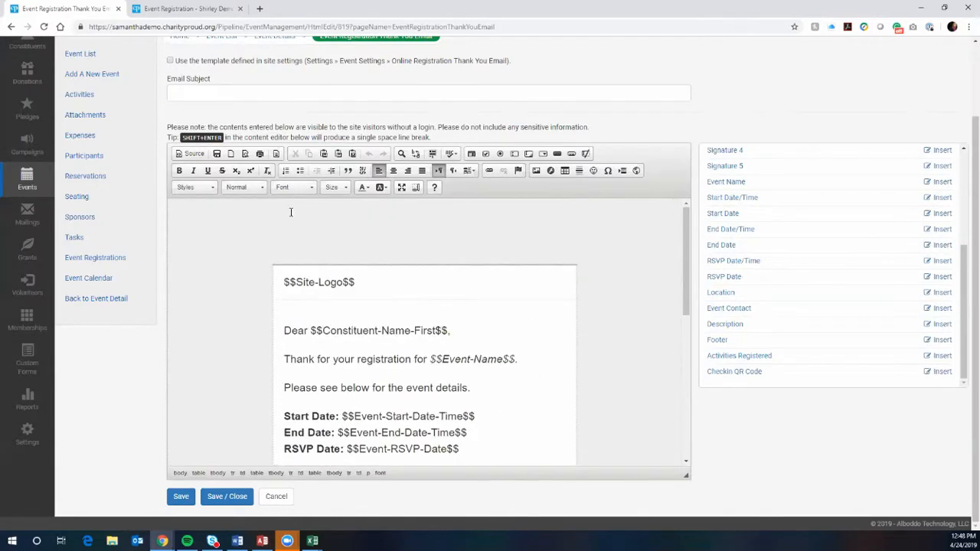
- Show the email template's HTML source and highlight the font color #333333 code in the first paragraph after the check-in QR code
{"action": "left_click", "coordinate": [189, 154]}
{"action": "scroll", "coordinate": [590, 323], "scroll_direction": "down", "scroll_amount": 3}
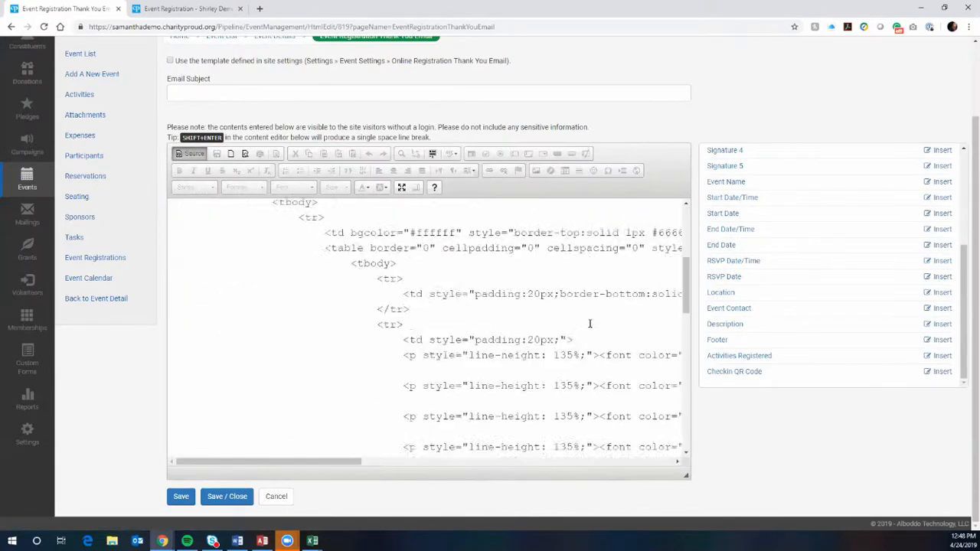
{"action": "scroll", "coordinate": [590, 323], "scroll_direction": "down", "scroll_amount": 10}
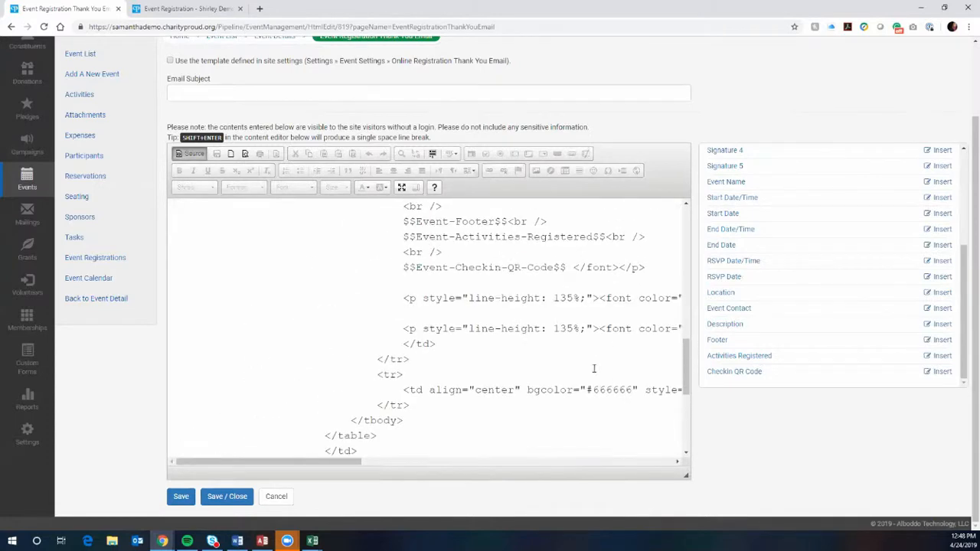
{"action": "left_click_drag", "start_coordinate": [339, 466], "coordinate": [443, 466]}
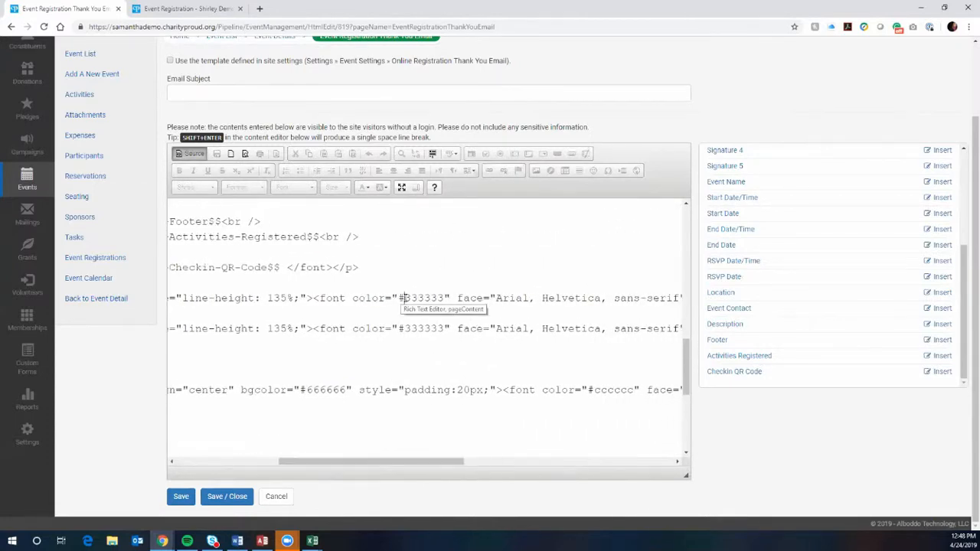
{"action": "left_click_drag", "start_coordinate": [405, 298], "coordinate": [444, 298]}
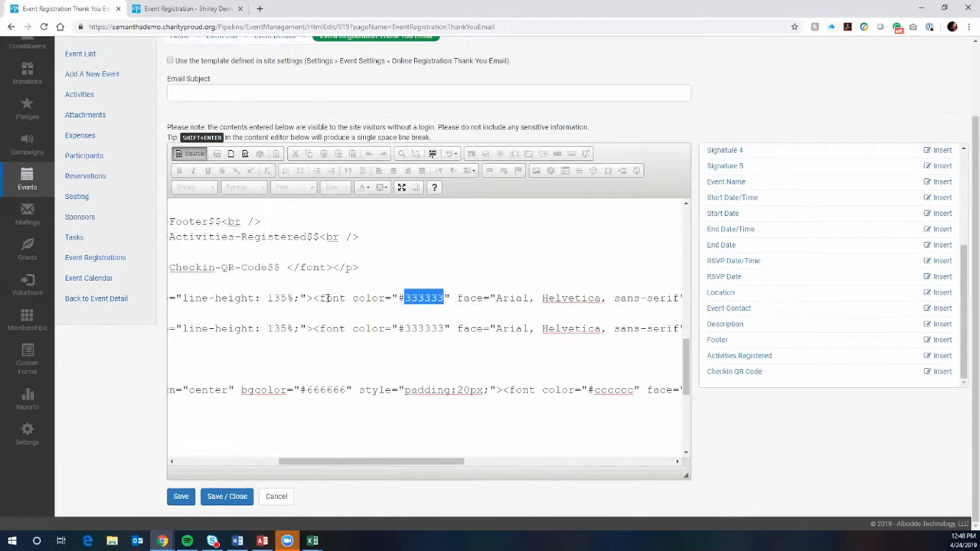
{"action": "left_click_drag", "start_coordinate": [320, 298], "coordinate": [441, 300]}
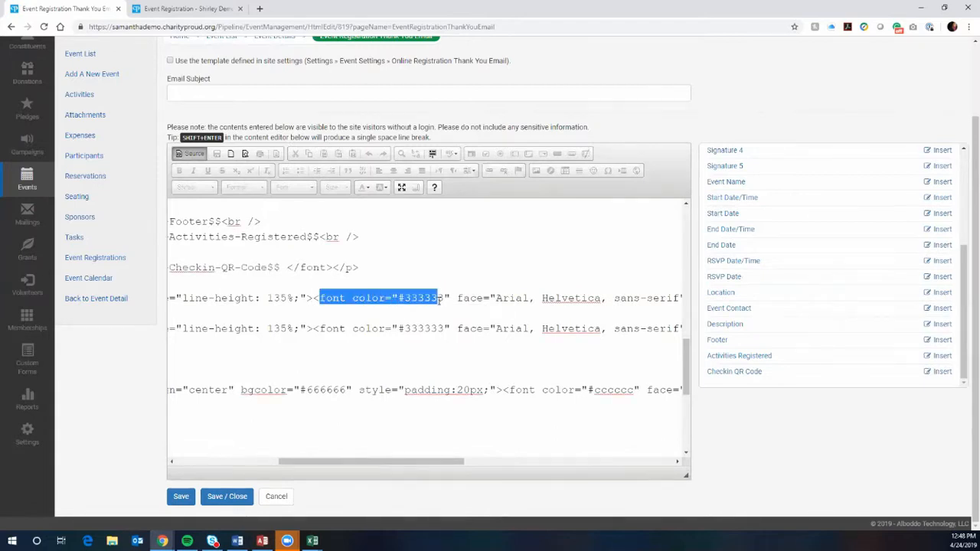
- Highlight the footer cell's #666666 background color code, clear the selection, and return the email template to its formatted view
{"action": "left_click", "coordinate": [295, 362]}
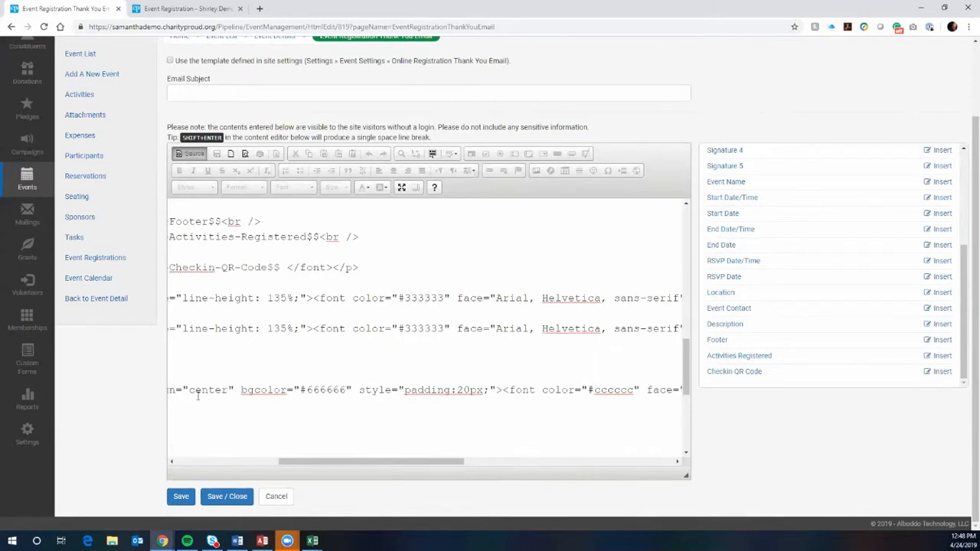
{"action": "left_click_drag", "start_coordinate": [306, 390], "coordinate": [364, 391]}
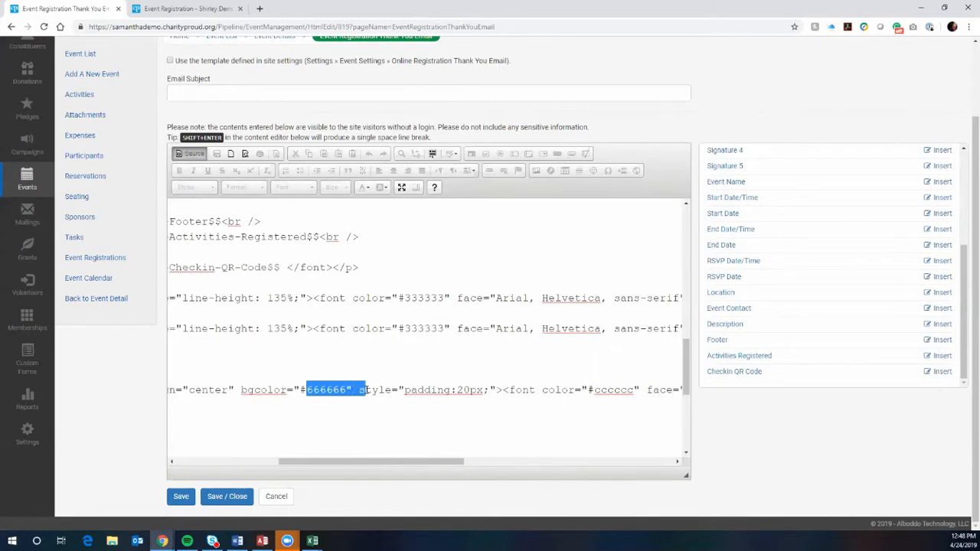
{"action": "left_click", "coordinate": [376, 390]}
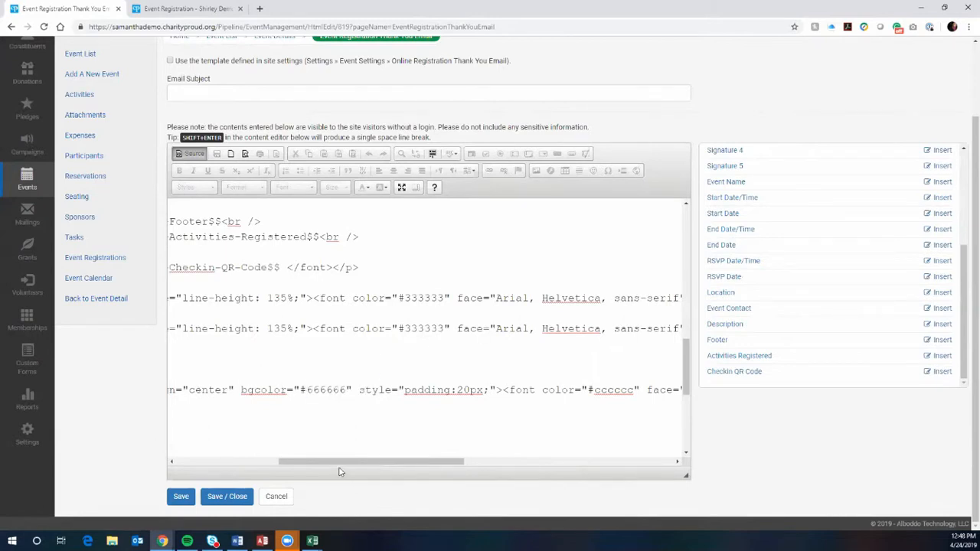
{"action": "left_click_drag", "start_coordinate": [341, 471], "coordinate": [237, 467]}
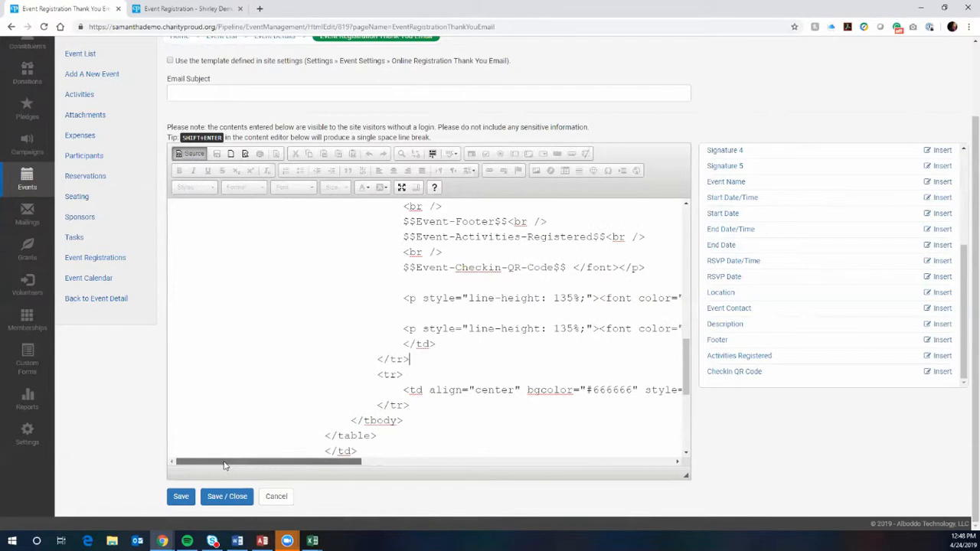
{"action": "left_click", "coordinate": [192, 155]}
- Read through the formatted thank-you email down to its footer and highlight the Email Subject label above the editor
{"action": "scroll", "coordinate": [602, 386], "scroll_direction": "down", "scroll_amount": 2}
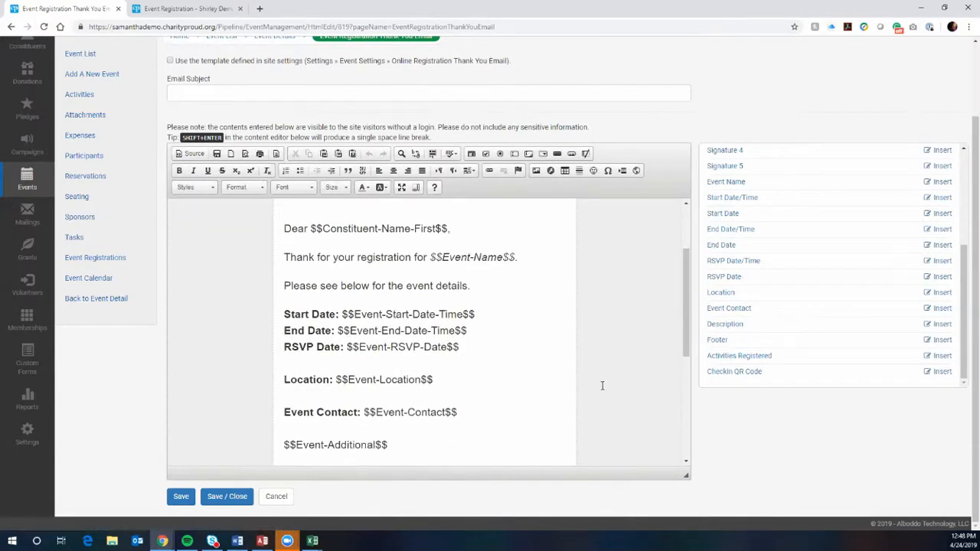
{"action": "scroll", "coordinate": [602, 386], "scroll_direction": "down", "scroll_amount": 3}
{"action": "scroll", "coordinate": [641, 390], "scroll_direction": "down", "scroll_amount": 2}
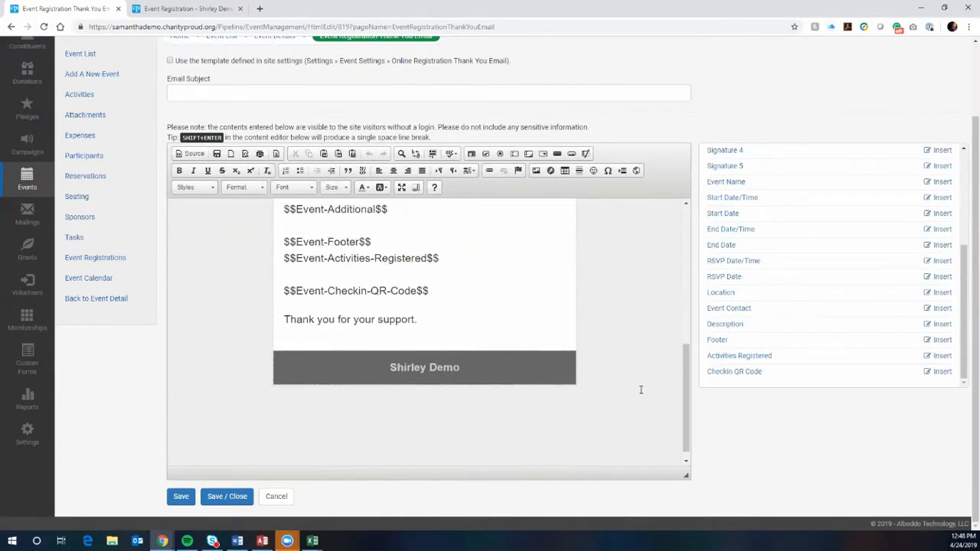
{"action": "scroll", "coordinate": [641, 390], "scroll_direction": "up", "scroll_amount": 2}
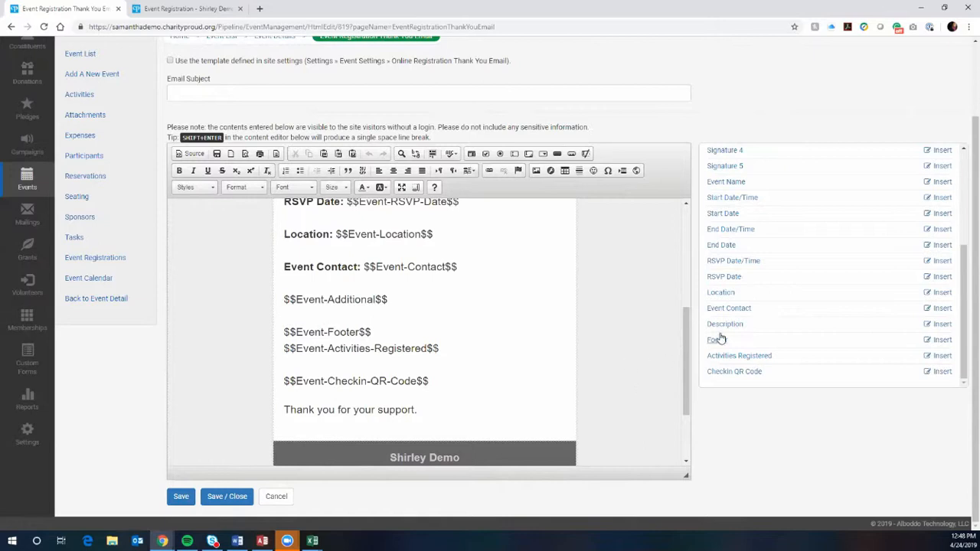
{"action": "scroll", "coordinate": [698, 327], "scroll_direction": "up", "scroll_amount": 2}
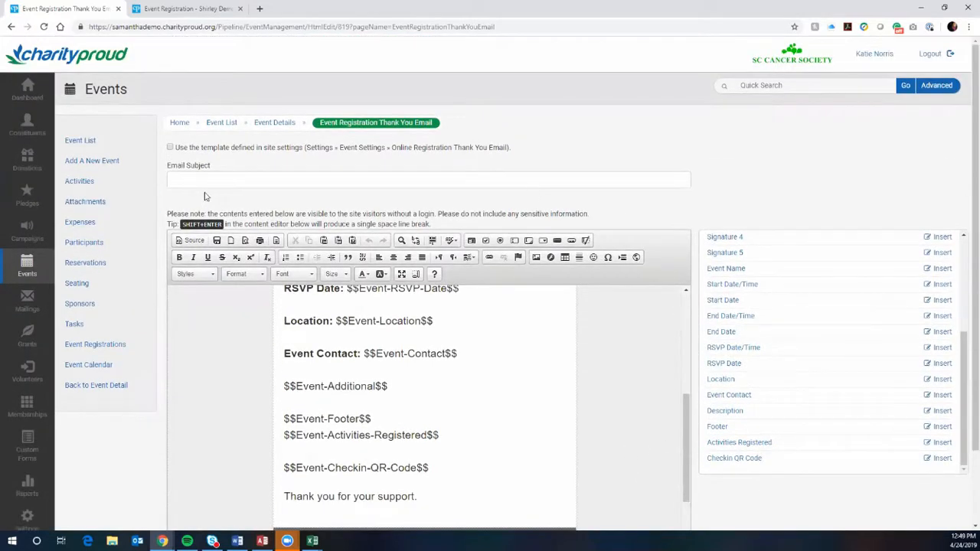
{"action": "left_click_drag", "start_coordinate": [164, 167], "coordinate": [227, 169]}
{"action": "left_click", "coordinate": [278, 150]}
- Return to the 14th Annual BBQ Bash event details and look over the online registration page settings
{"action": "left_click", "coordinate": [9, 27]}
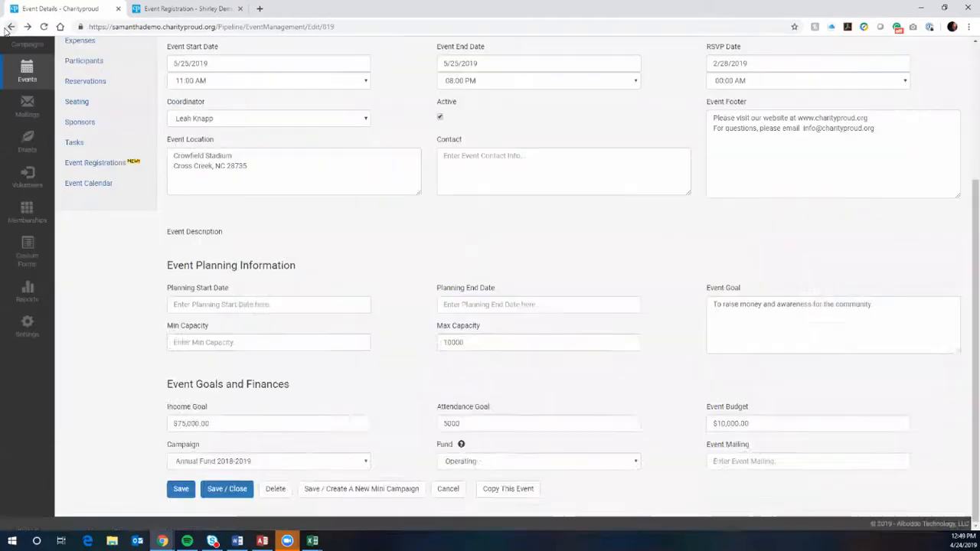
{"action": "scroll", "coordinate": [458, 179], "scroll_direction": "up", "scroll_amount": 4}
{"action": "left_click", "coordinate": [301, 156]}
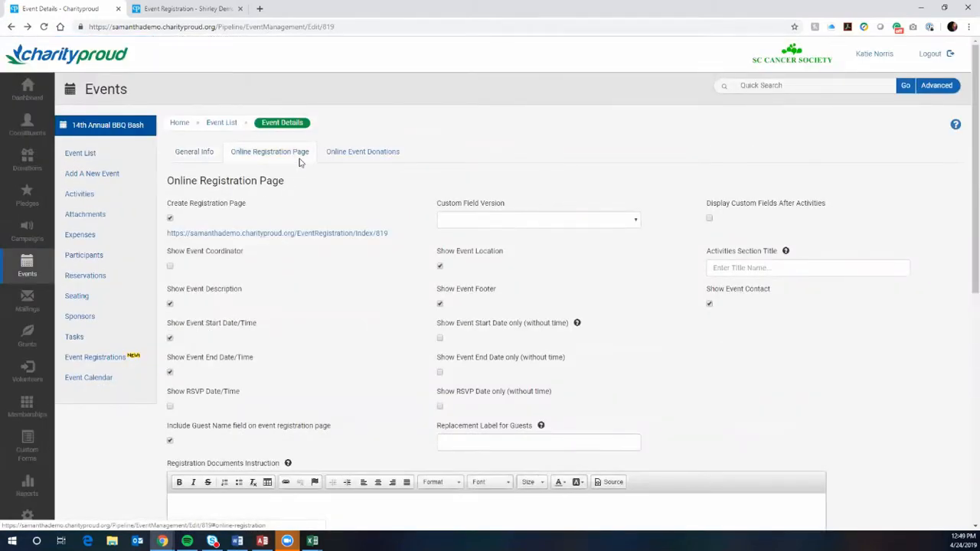
{"action": "scroll", "coordinate": [424, 196], "scroll_direction": "down", "scroll_amount": 4}
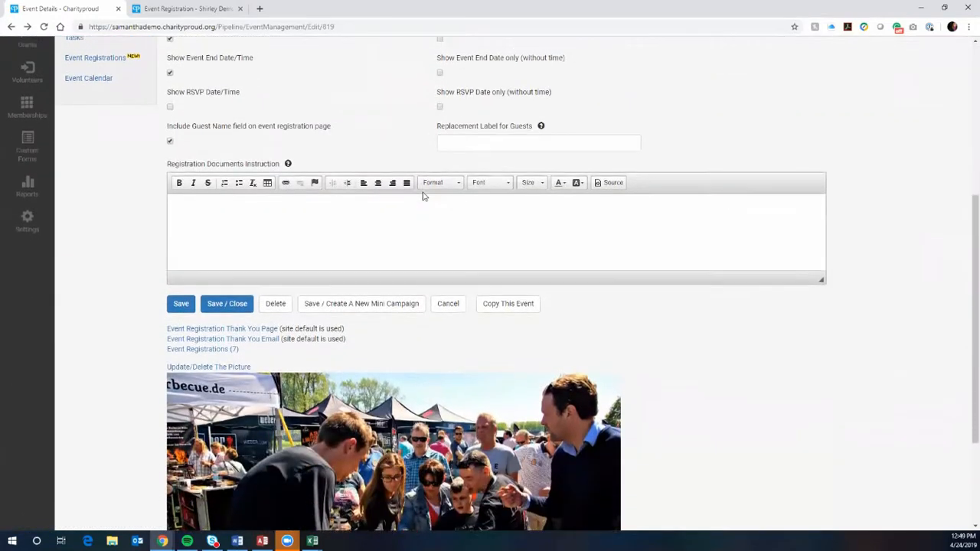
- Show the event's online donation settings and toggle the option to allow donations on the registration page off and on again
{"action": "scroll", "coordinate": [424, 196], "scroll_direction": "up", "scroll_amount": 5}
{"action": "left_click", "coordinate": [393, 153]}
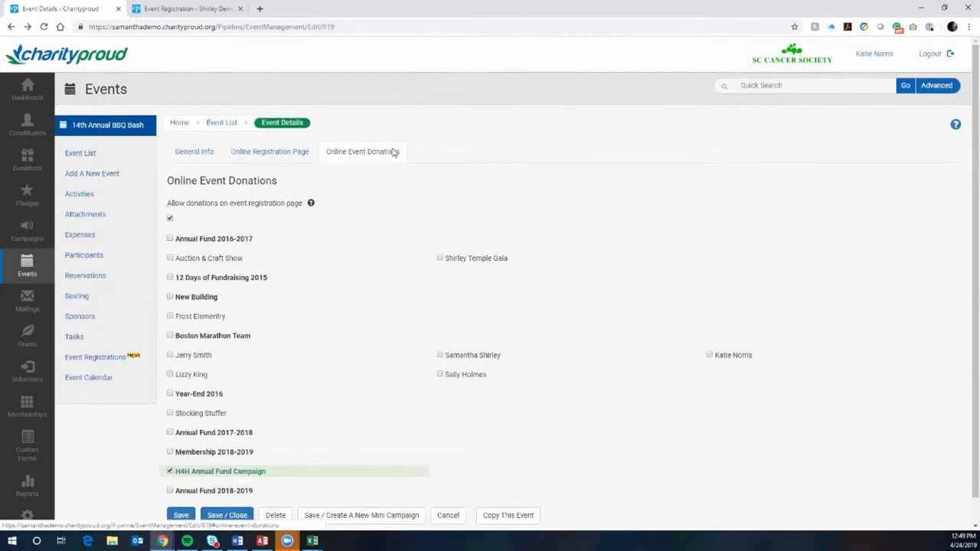
{"action": "left_click", "coordinate": [170, 219]}
{"action": "left_click", "coordinate": [170, 219]}
{"action": "scroll", "coordinate": [559, 293], "scroll_direction": "down", "scroll_amount": 1}
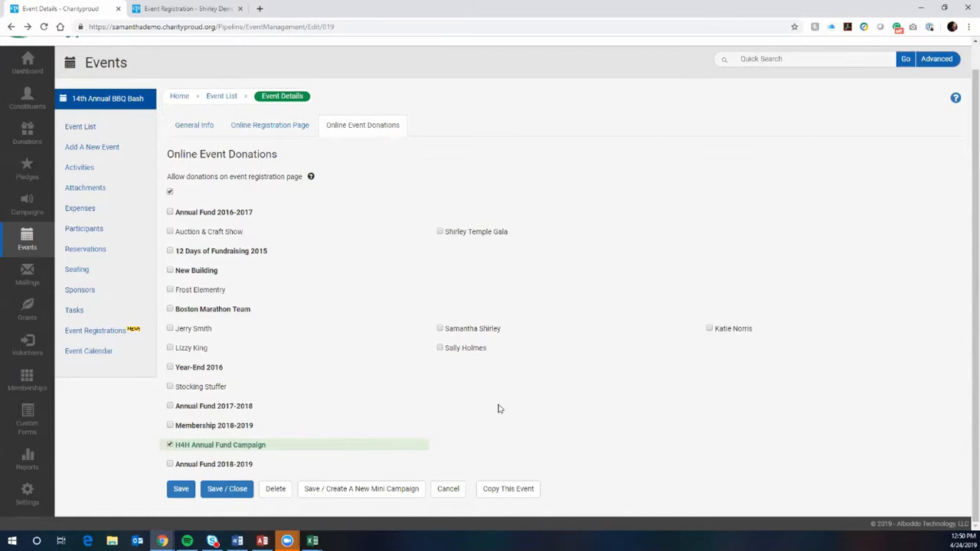
- Switch from the registration page settings to the public registration page and highlight the 14th Annual BBQ Bash title
{"action": "left_click", "coordinate": [265, 127]}
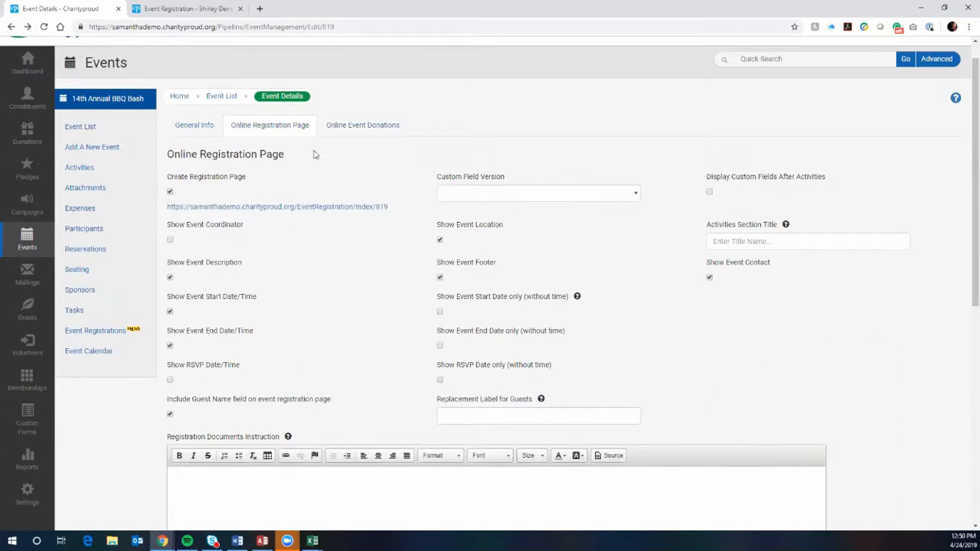
{"action": "left_click", "coordinate": [203, 5]}
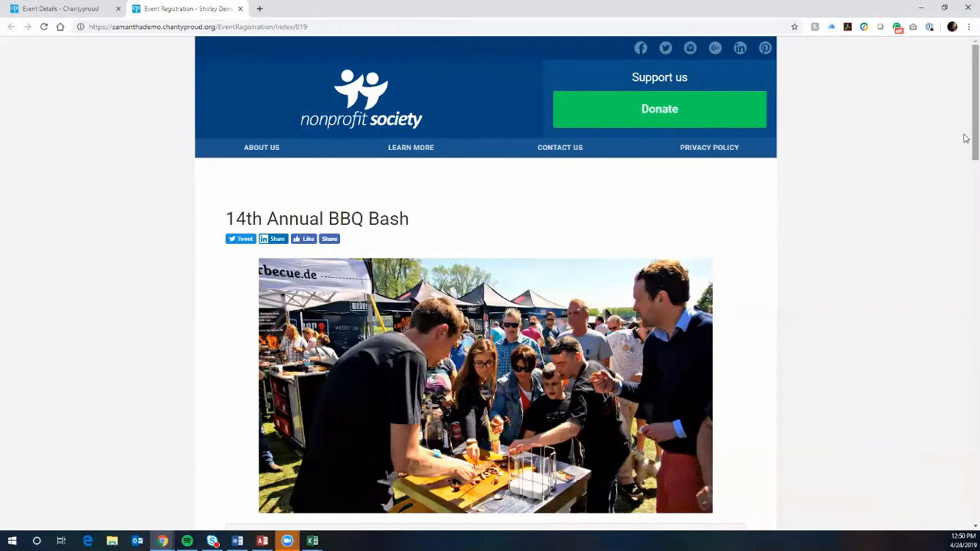
{"action": "scroll", "coordinate": [941, 204], "scroll_direction": "down", "scroll_amount": 2}
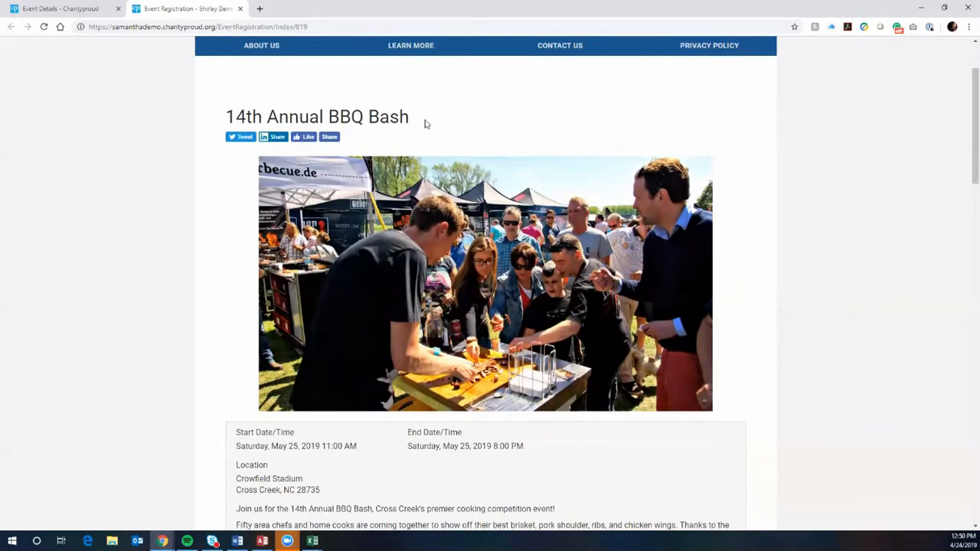
{"action": "left_click_drag", "start_coordinate": [426, 124], "coordinate": [218, 125]}
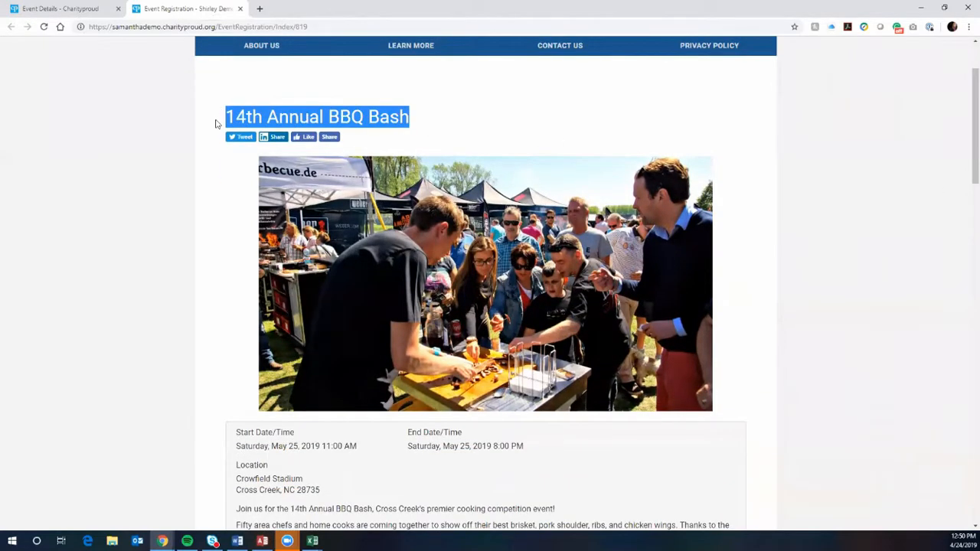
{"action": "left_click", "coordinate": [808, 203]}
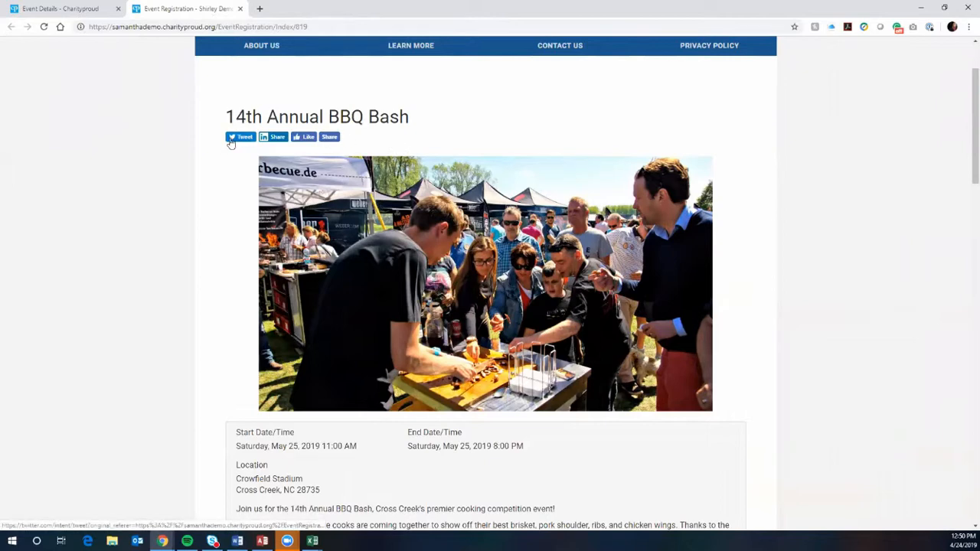
- Review the event picture and details on the registration page, and highlight the text from the start date through the event footer
{"action": "scroll", "coordinate": [732, 153], "scroll_direction": "down", "scroll_amount": 1}
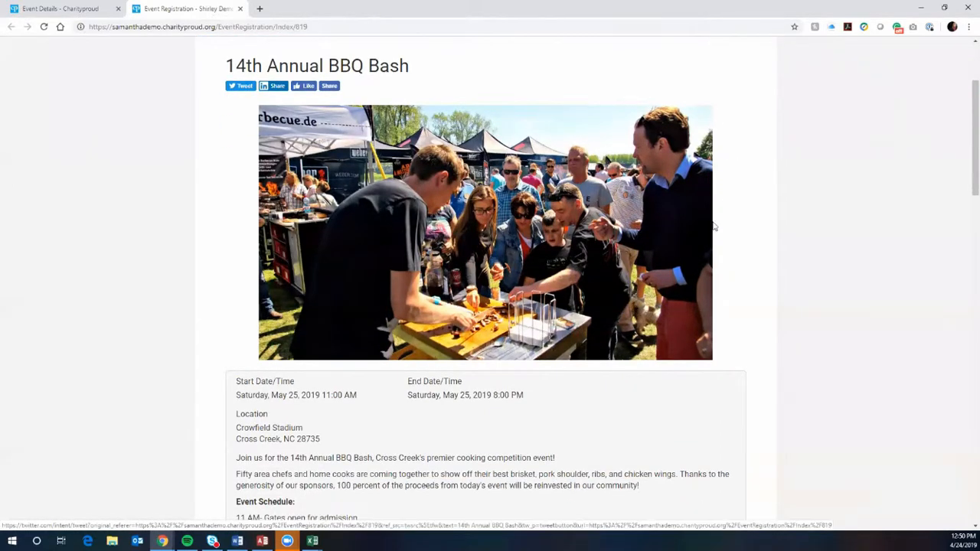
{"action": "scroll", "coordinate": [846, 231], "scroll_direction": "down", "scroll_amount": 1}
{"action": "scroll", "coordinate": [848, 235], "scroll_direction": "down", "scroll_amount": 1}
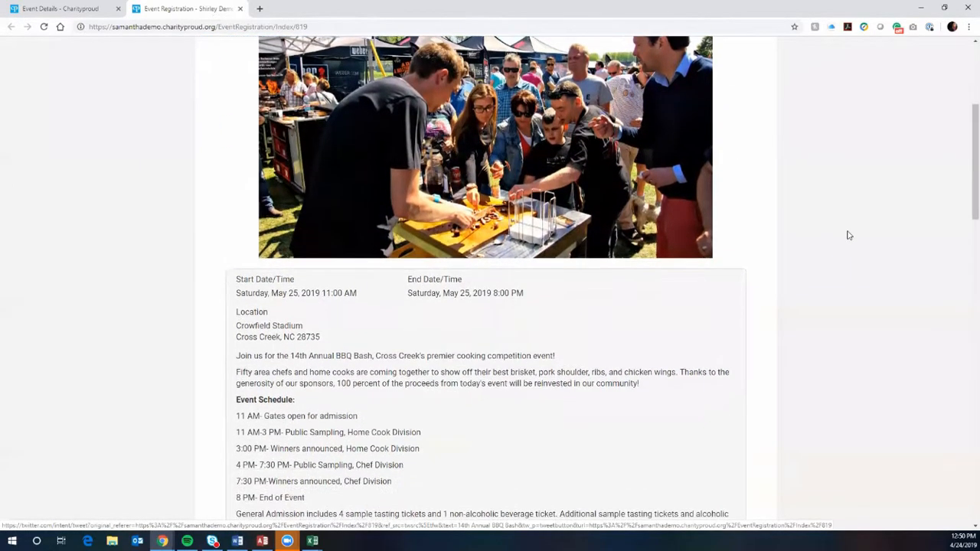
{"action": "scroll", "coordinate": [848, 235], "scroll_direction": "up", "scroll_amount": 3}
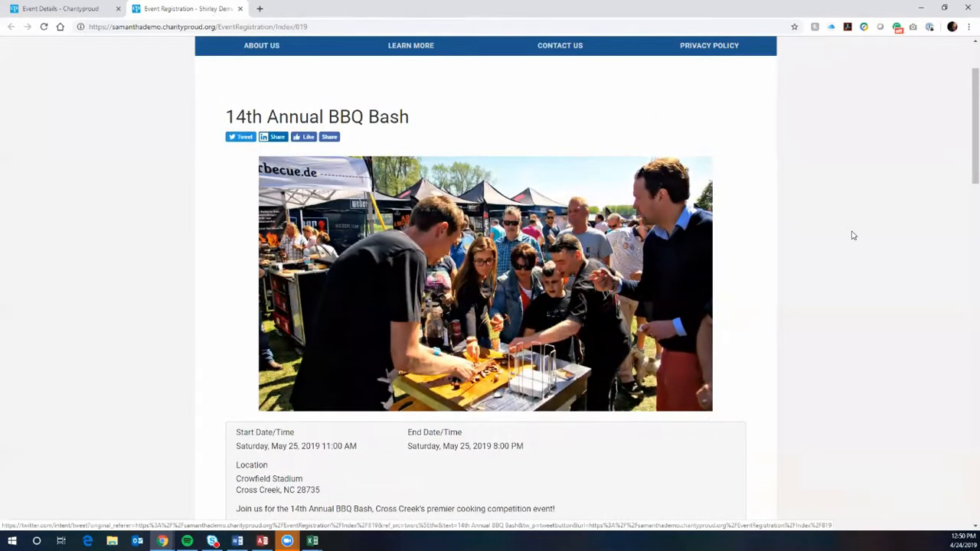
{"action": "scroll", "coordinate": [851, 234], "scroll_direction": "down", "scroll_amount": 4}
{"action": "scroll", "coordinate": [853, 235], "scroll_direction": "down", "scroll_amount": 2}
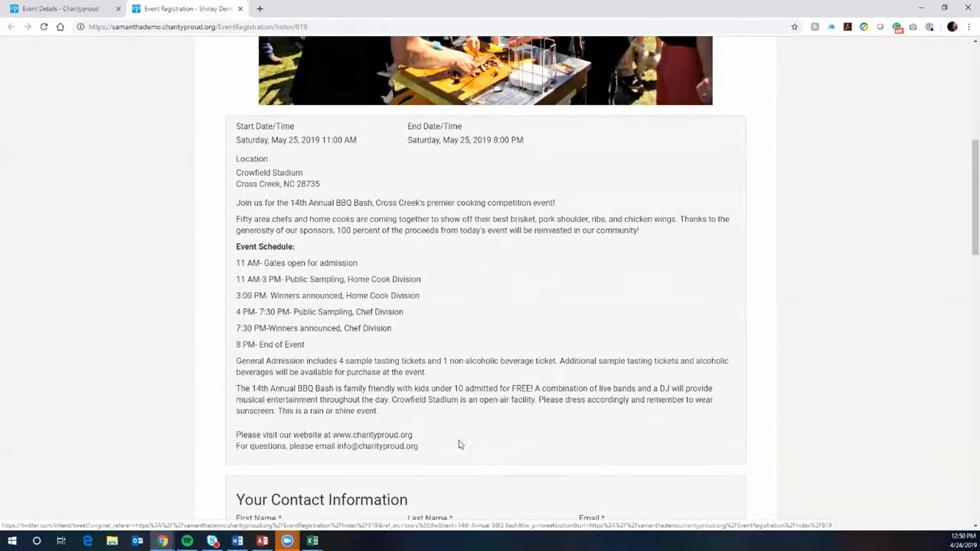
{"action": "left_click_drag", "start_coordinate": [422, 446], "coordinate": [233, 130]}
{"action": "left_click", "coordinate": [712, 309]}
- Highlight the Your Contact Information heading and the Business Name label in the registration form, then clear the selection
{"action": "scroll", "coordinate": [795, 340], "scroll_direction": "down", "scroll_amount": 5}
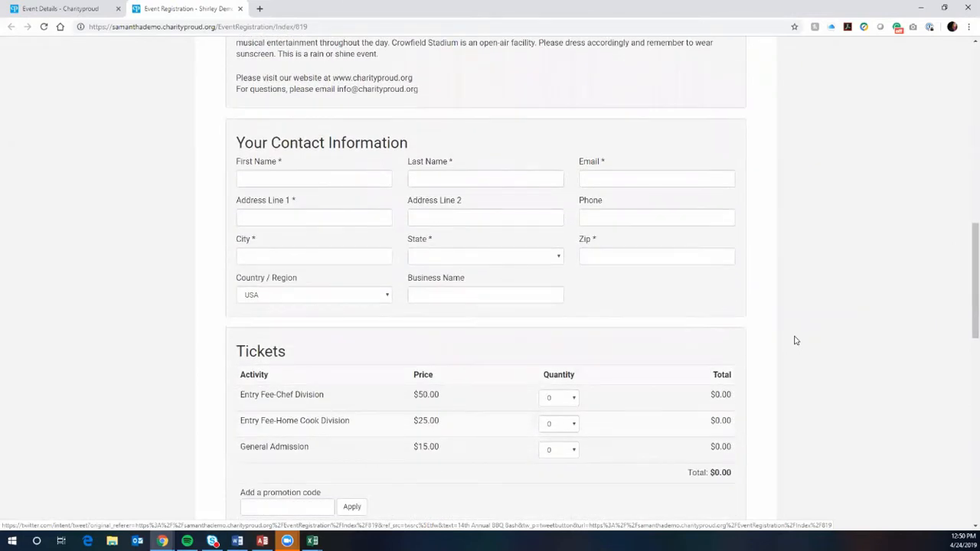
{"action": "left_click_drag", "start_coordinate": [412, 146], "coordinate": [234, 145]}
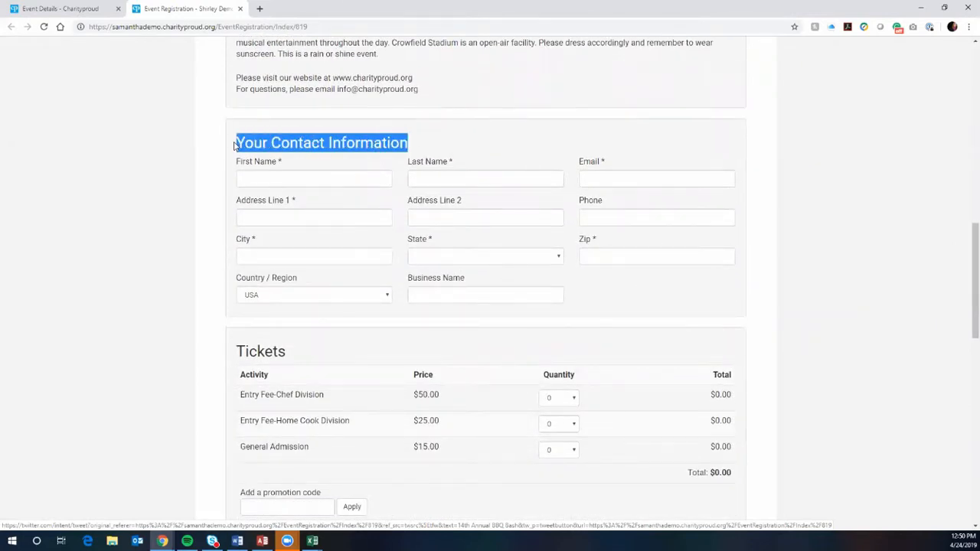
{"action": "left_click_drag", "start_coordinate": [468, 285], "coordinate": [406, 280]}
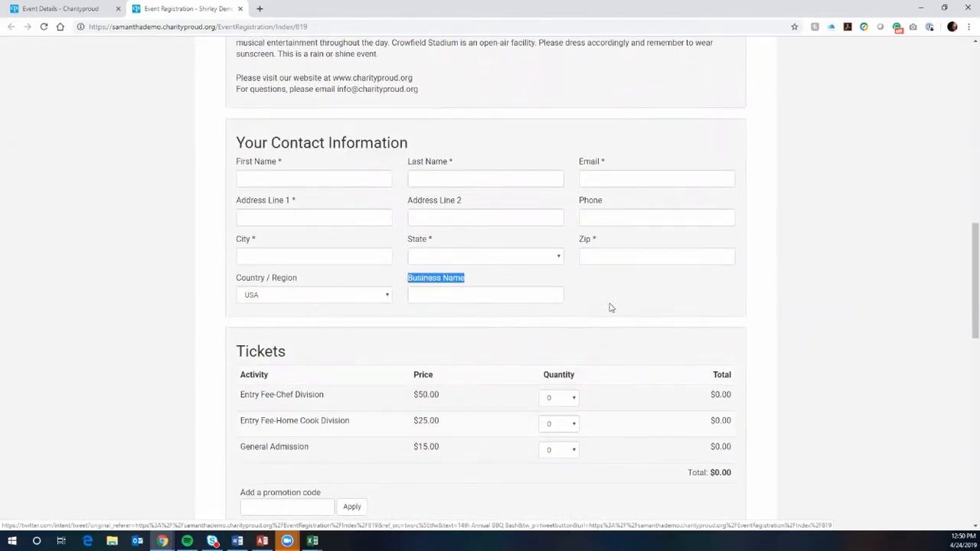
{"action": "left_click", "coordinate": [612, 308]}
{"action": "left_click_drag", "start_coordinate": [459, 283], "coordinate": [407, 280]}
{"action": "left_click", "coordinate": [610, 299]}
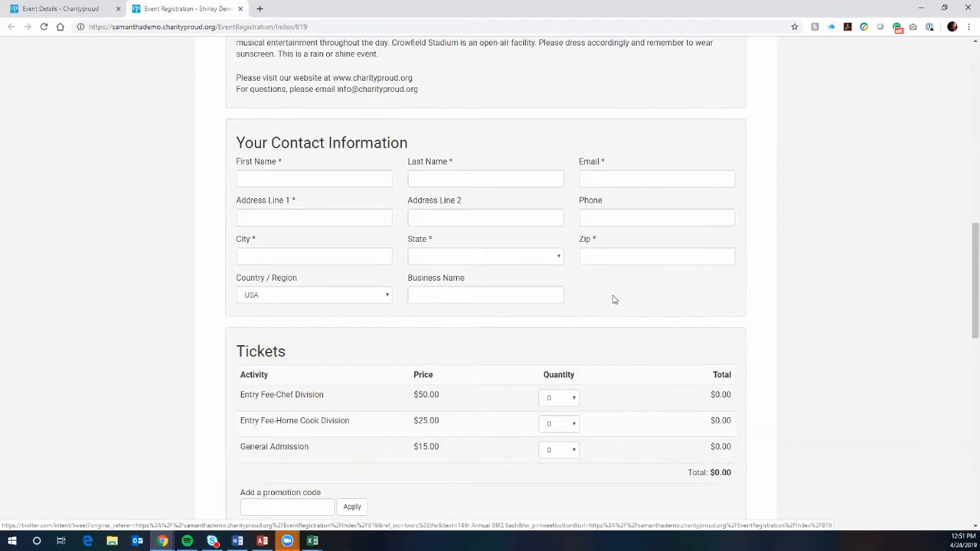
- Highlight the Tickets heading above the activity price list and clear the selection
{"action": "scroll", "coordinate": [794, 309], "scroll_direction": "down", "scroll_amount": 2}
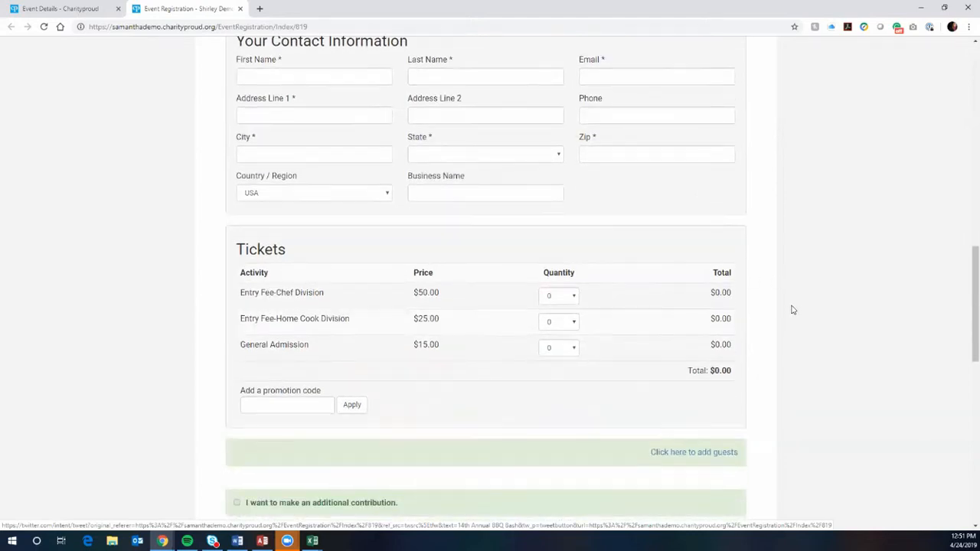
{"action": "double_click", "coordinate": [283, 153]}
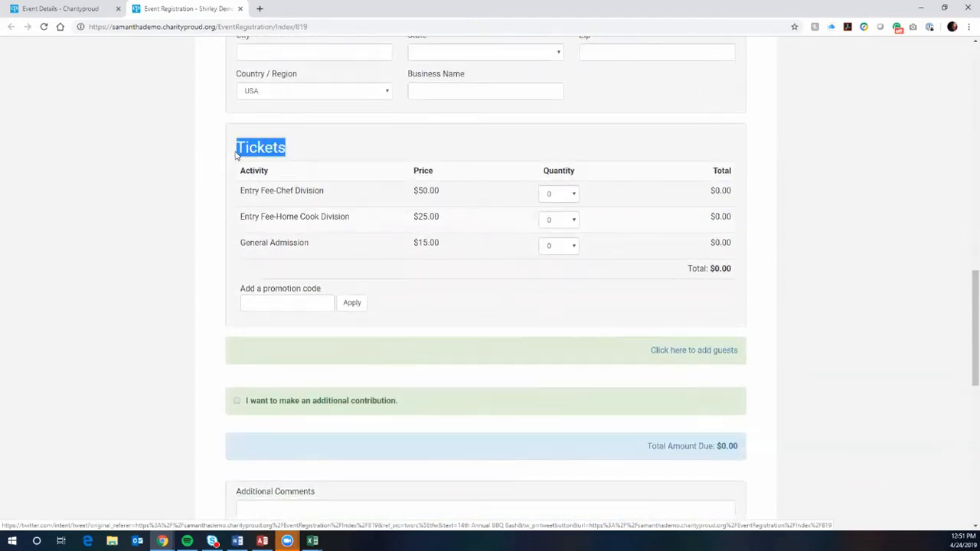
{"action": "left_click", "coordinate": [366, 146]}
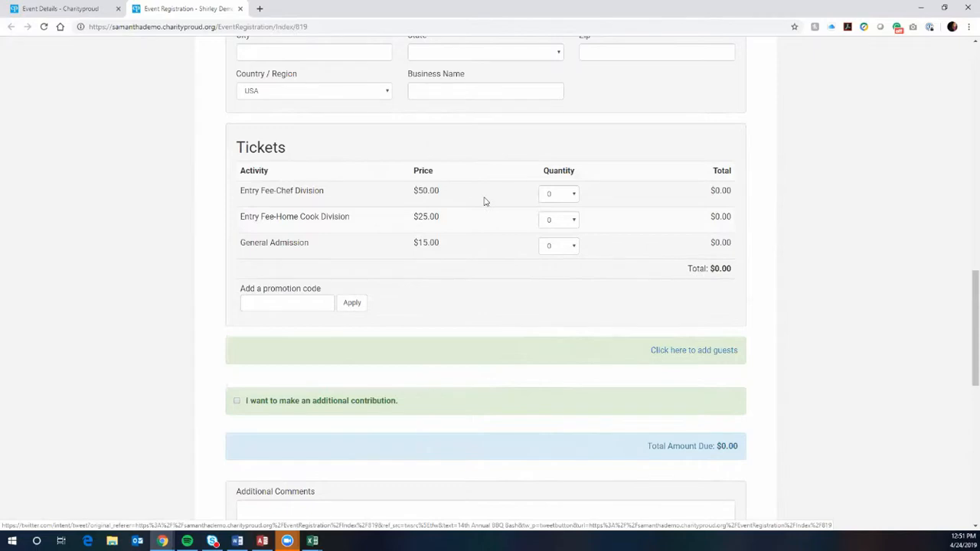
- Set the Entry Fee-Chef Division ticket quantity to 1 and reset it to 0
{"action": "left_click", "coordinate": [564, 197]}
{"action": "left_click", "coordinate": [565, 218]}
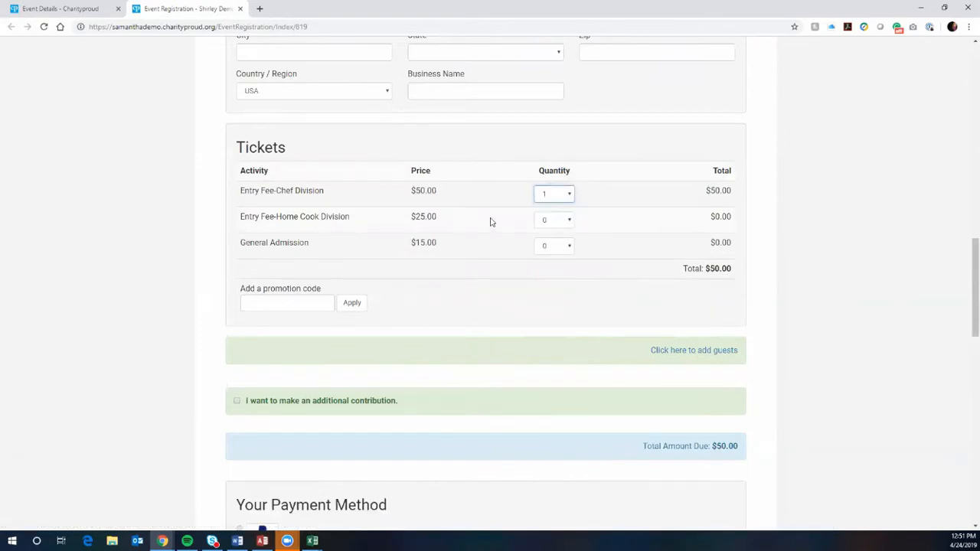
{"action": "left_click", "coordinate": [550, 196]}
{"action": "left_click", "coordinate": [547, 207]}
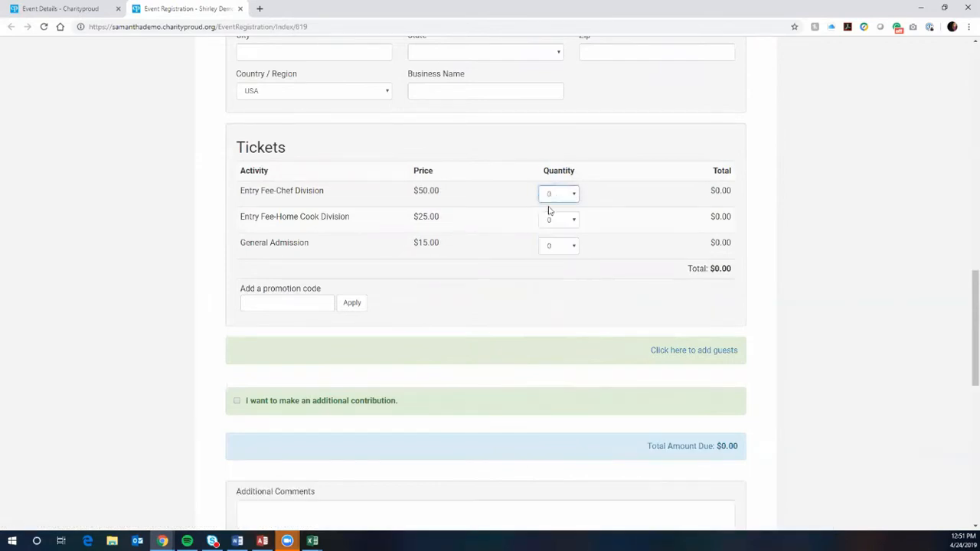
- Highlight the Add a promotion code label below the ticket list and clear the selection
{"action": "double_click", "coordinate": [243, 290]}
{"action": "left_click_drag", "start_coordinate": [322, 291], "coordinate": [279, 285]}
{"action": "left_click", "coordinate": [389, 281]}
- Open the Guest Information form for adding guests, close it without entering a guest, and look back over the ticket section
{"action": "scroll", "coordinate": [827, 300], "scroll_direction": "down", "scroll_amount": 1}
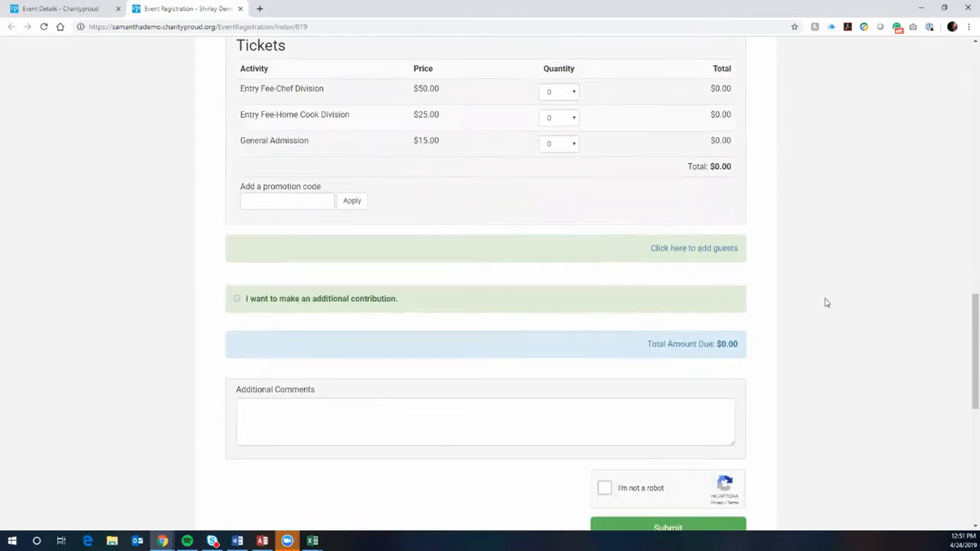
{"action": "left_click", "coordinate": [717, 252]}
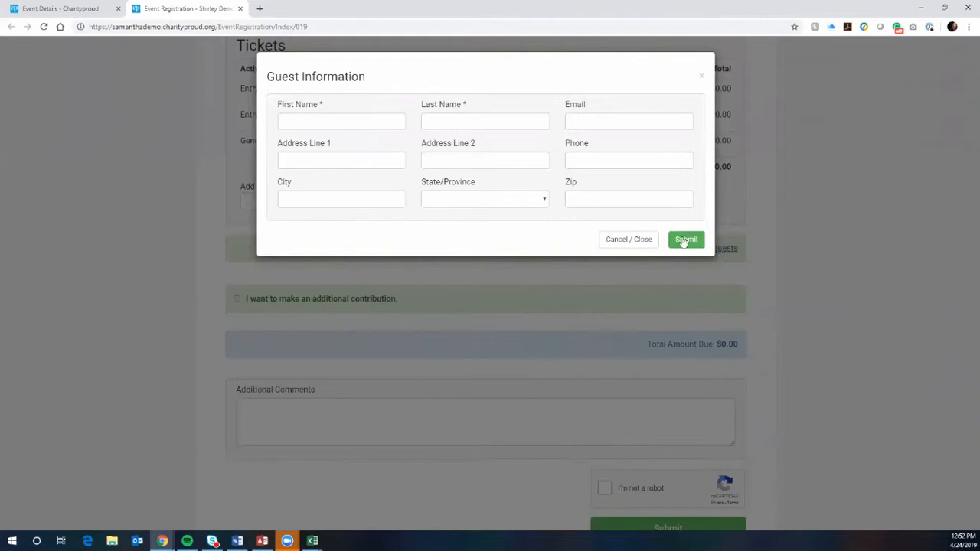
{"action": "left_click", "coordinate": [628, 240]}
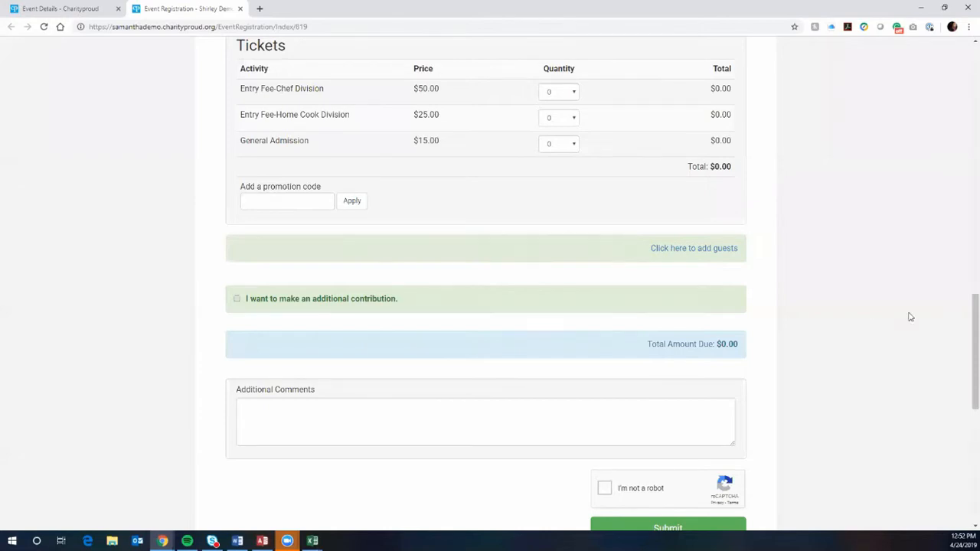
{"action": "scroll", "coordinate": [911, 317], "scroll_direction": "up", "scroll_amount": 2}
{"action": "scroll", "coordinate": [910, 317], "scroll_direction": "down", "scroll_amount": 1}
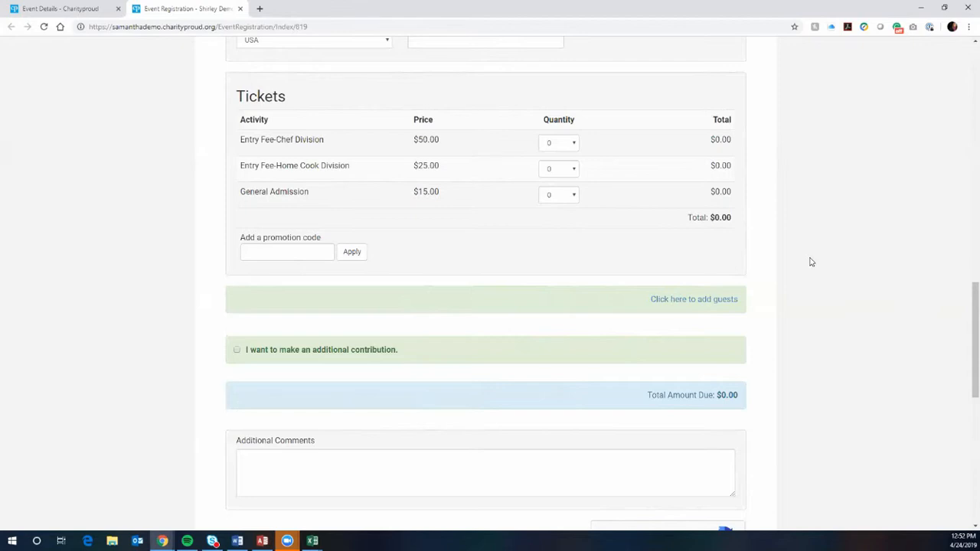
- Turn on the additional contribution option and view the Gift Destination choices and Donation Amount field without entering a donation
{"action": "scroll", "coordinate": [811, 262], "scroll_direction": "down", "scroll_amount": 3}
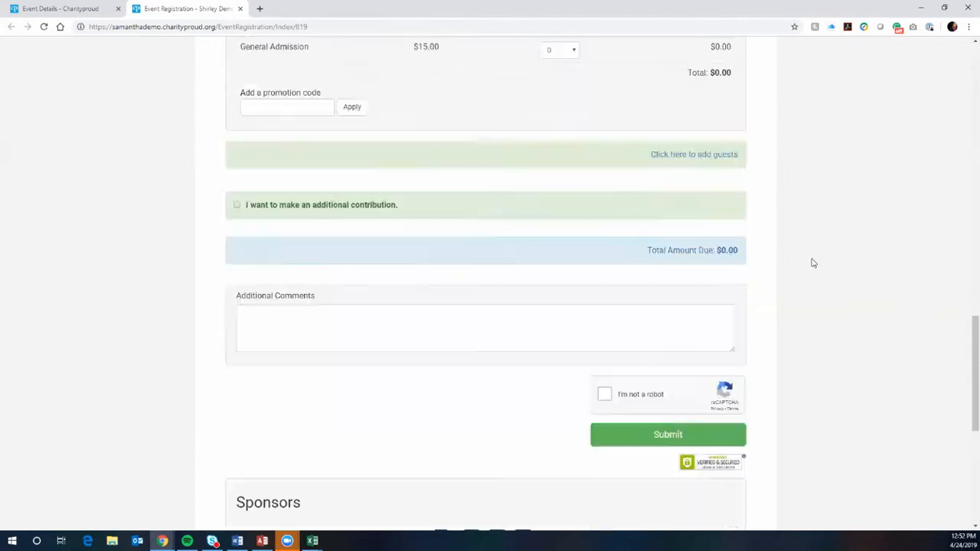
{"action": "left_click", "coordinate": [238, 96]}
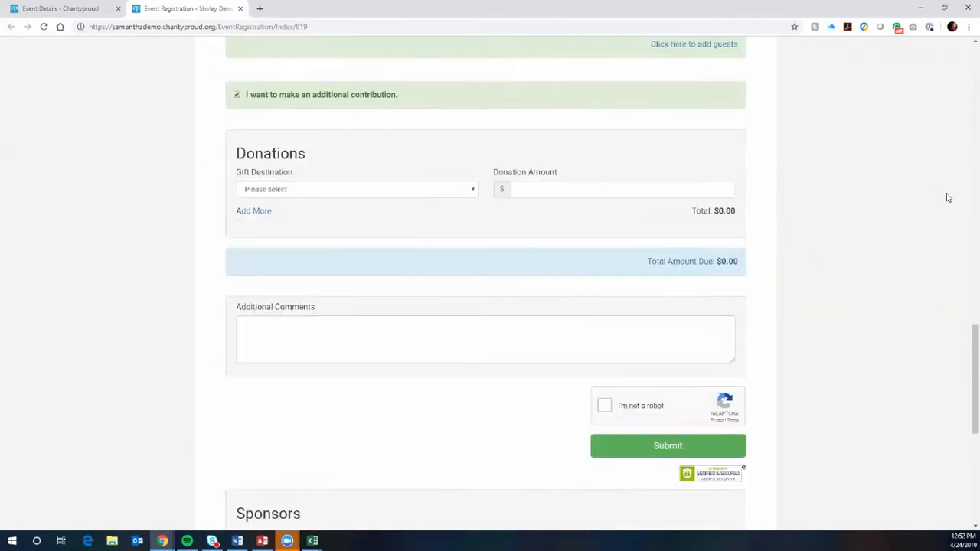
{"action": "left_click", "coordinate": [410, 190]}
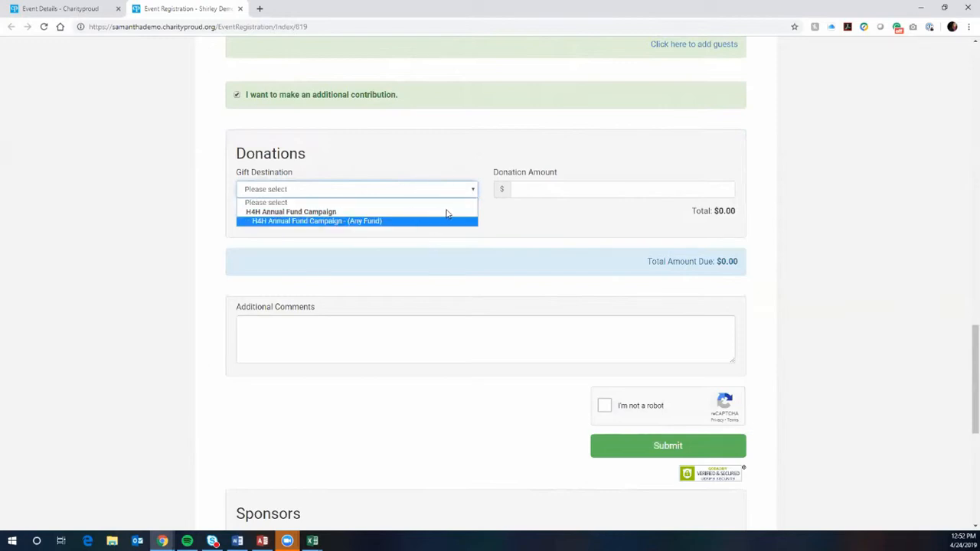
{"action": "left_click", "coordinate": [546, 182]}
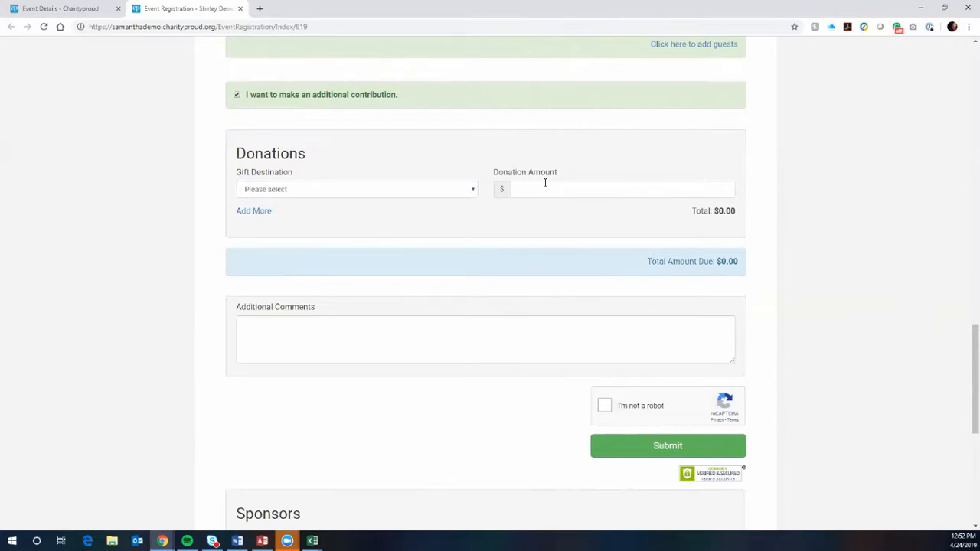
{"action": "left_click", "coordinate": [545, 182]}
{"action": "left_click", "coordinate": [666, 167]}
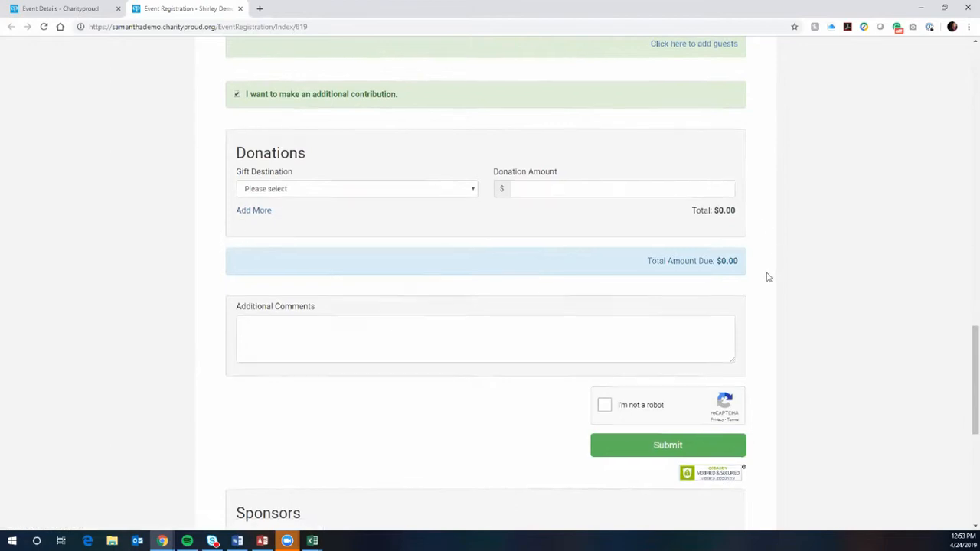
- Set the Entry Fee-Chef Division ticket quantity to 1
{"action": "scroll", "coordinate": [609, 235], "scroll_direction": "down", "scroll_amount": 2}
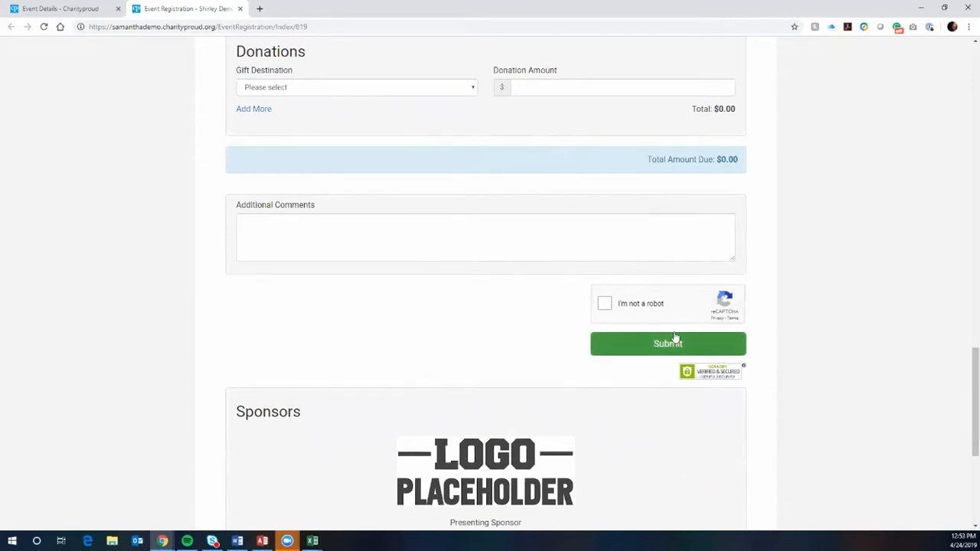
{"action": "scroll", "coordinate": [899, 313], "scroll_direction": "up", "scroll_amount": 8}
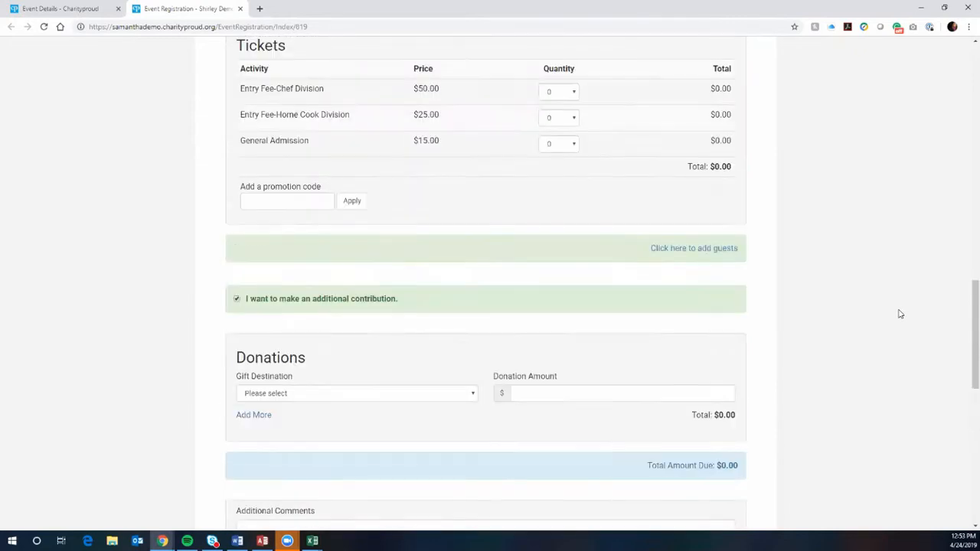
{"action": "left_click", "coordinate": [573, 346]}
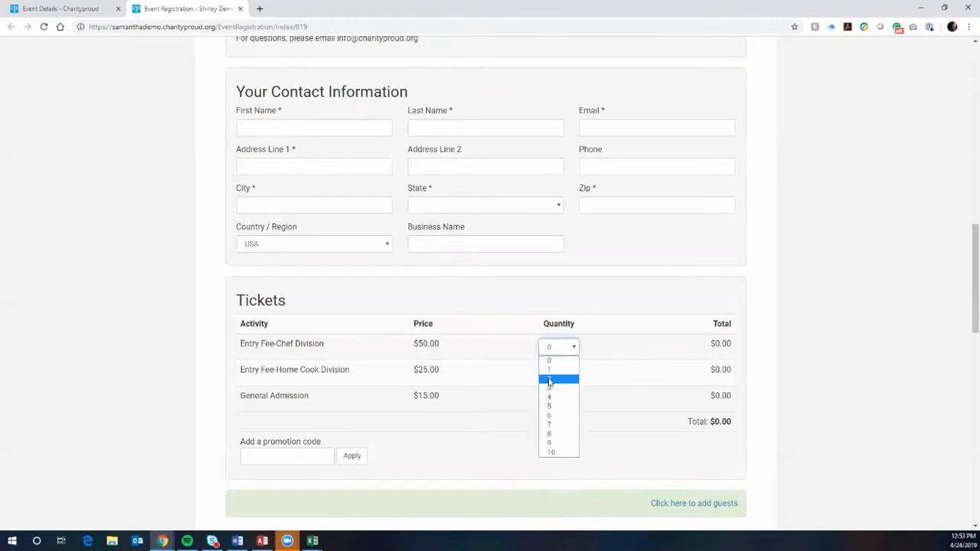
{"action": "left_click", "coordinate": [549, 371]}
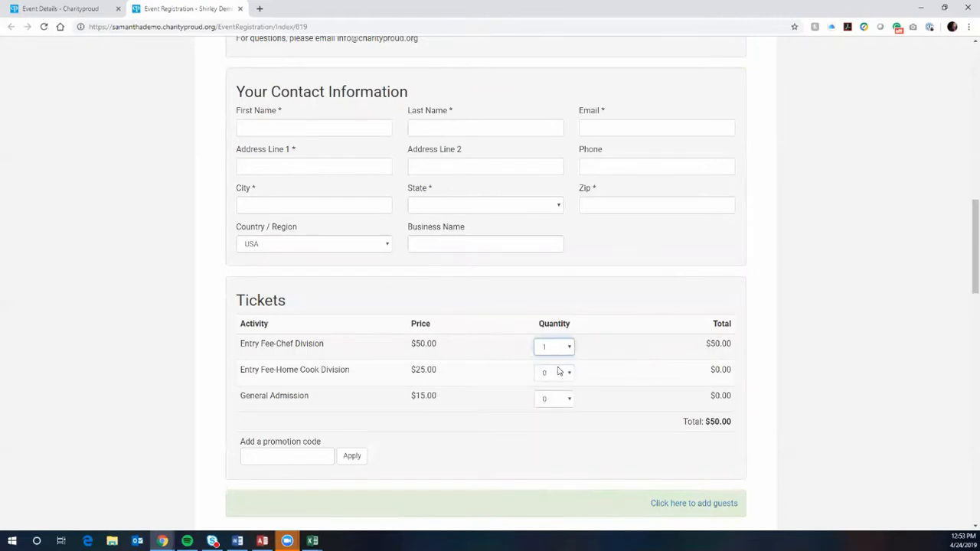
- Examine the payment method, billing, payment information, comments and Sponsors sections of the registration page
{"action": "scroll", "coordinate": [677, 367], "scroll_direction": "down", "scroll_amount": 3}
{"action": "scroll", "coordinate": [677, 367], "scroll_direction": "down", "scroll_amount": 5}
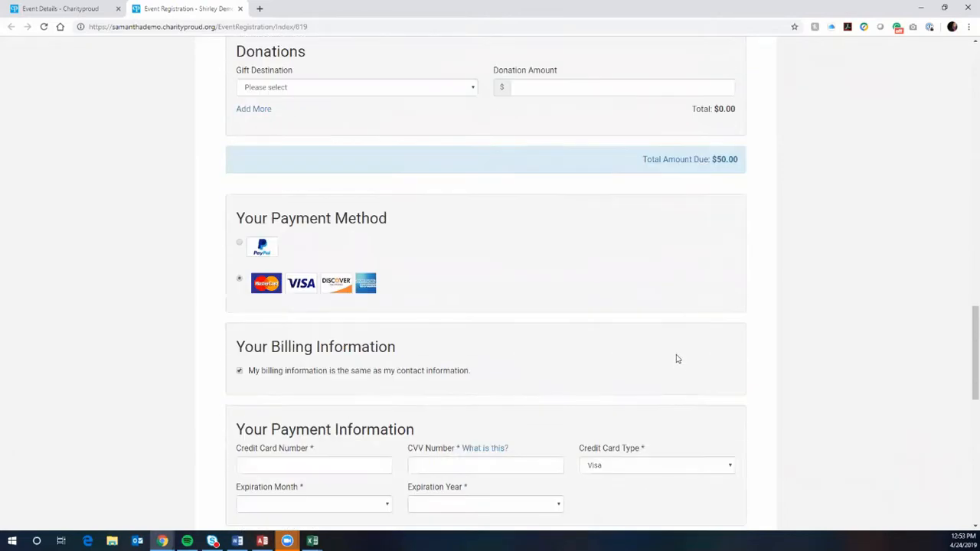
{"action": "scroll", "coordinate": [486, 280], "scroll_direction": "up", "scroll_amount": 1}
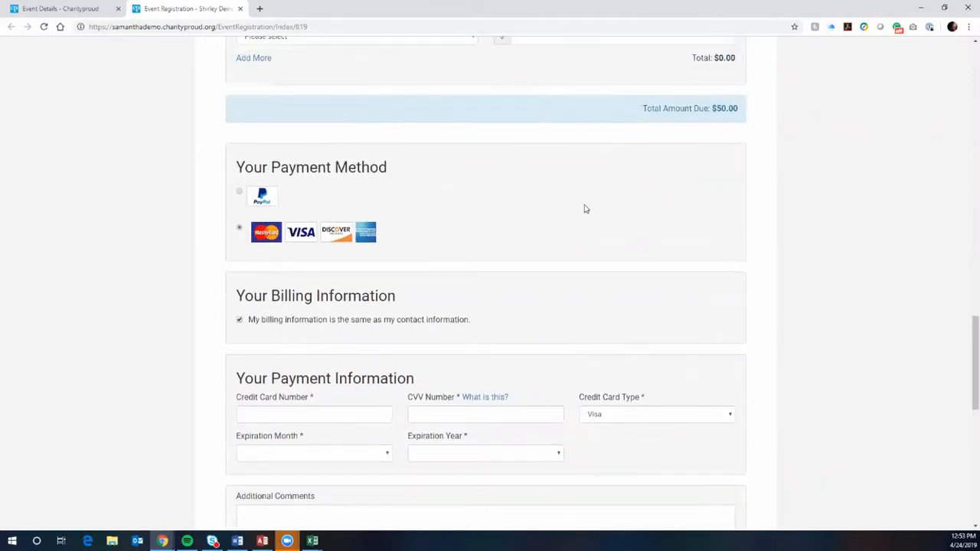
{"action": "scroll", "coordinate": [756, 265], "scroll_direction": "down", "scroll_amount": 2}
{"action": "scroll", "coordinate": [757, 265], "scroll_direction": "down", "scroll_amount": 1}
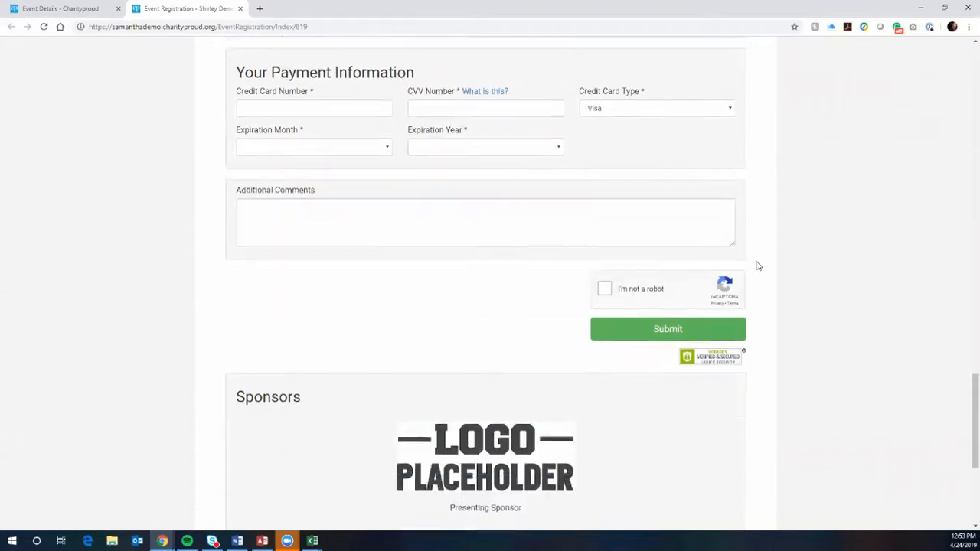
{"action": "scroll", "coordinate": [757, 266], "scroll_direction": "up", "scroll_amount": 3}
{"action": "scroll", "coordinate": [756, 265], "scroll_direction": "down", "scroll_amount": 4}
{"action": "scroll", "coordinate": [756, 265], "scroll_direction": "down", "scroll_amount": 3}
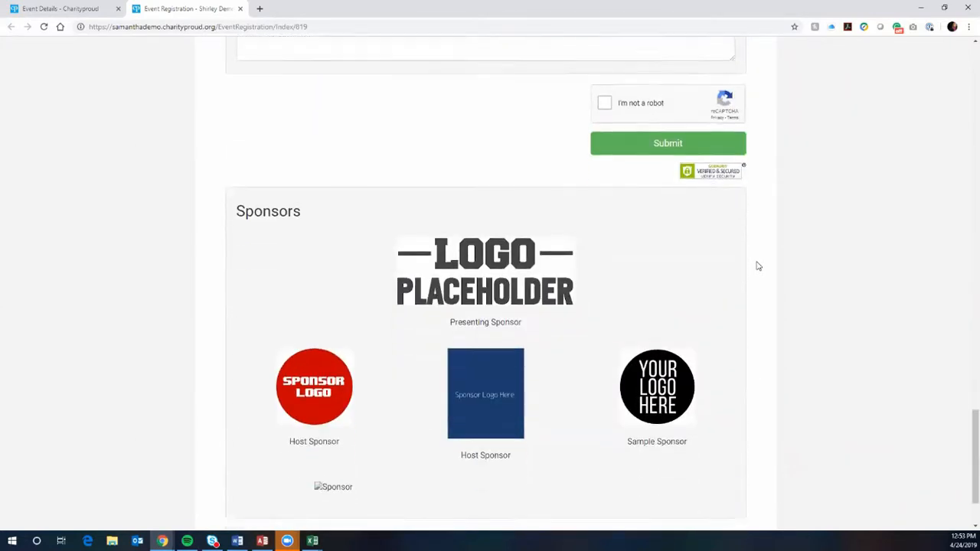
{"action": "scroll", "coordinate": [767, 378], "scroll_direction": "up", "scroll_amount": 1}
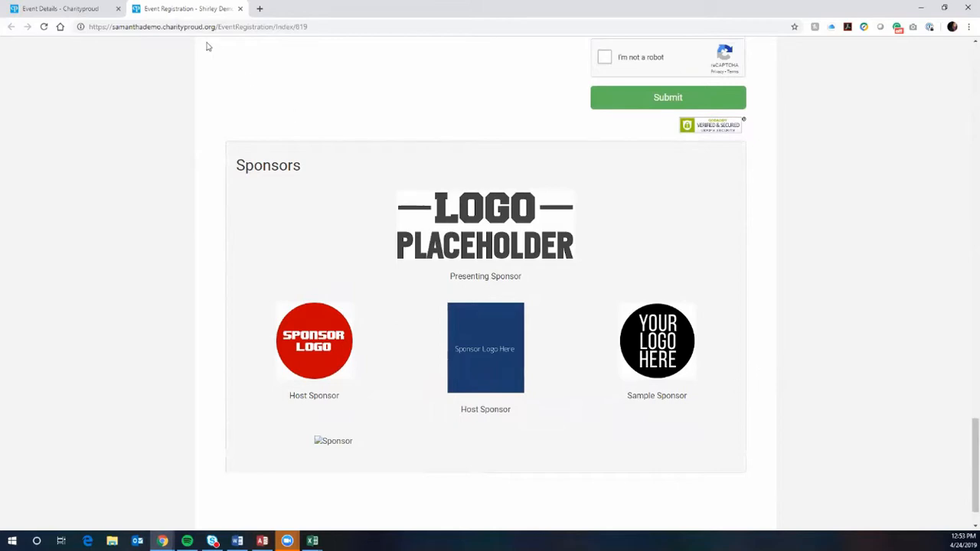
- Return to the event's details, look over the Online Registration Page settings, and open the event's sponsor list
{"action": "left_click", "coordinate": [88, 13]}
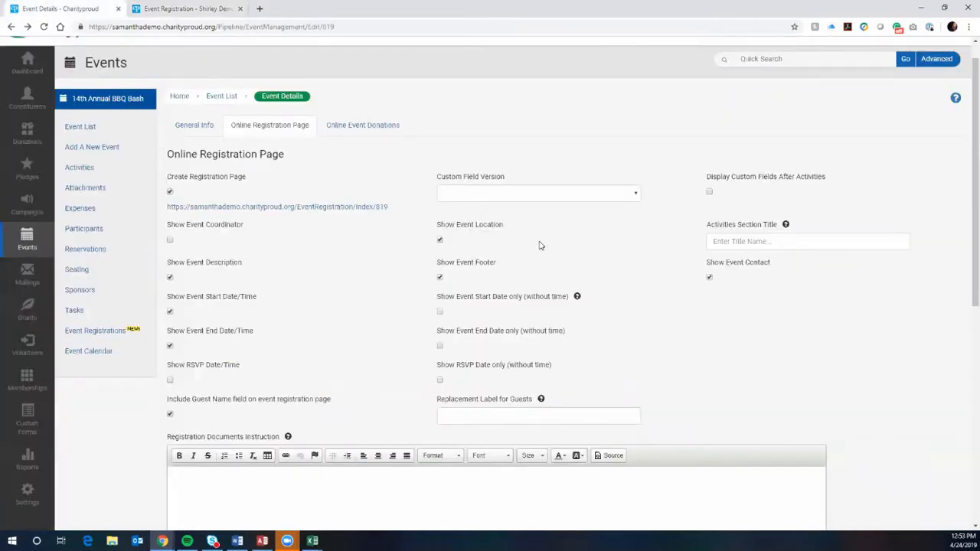
{"action": "scroll", "coordinate": [807, 247], "scroll_direction": "down", "scroll_amount": 5}
{"action": "scroll", "coordinate": [871, 275], "scroll_direction": "down", "scroll_amount": 1}
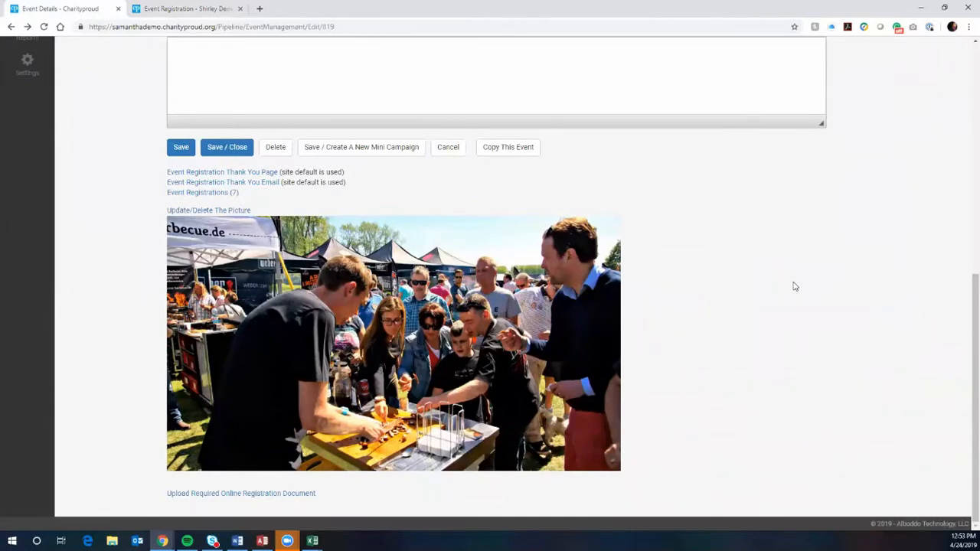
{"action": "scroll", "coordinate": [794, 287], "scroll_direction": "up", "scroll_amount": 5}
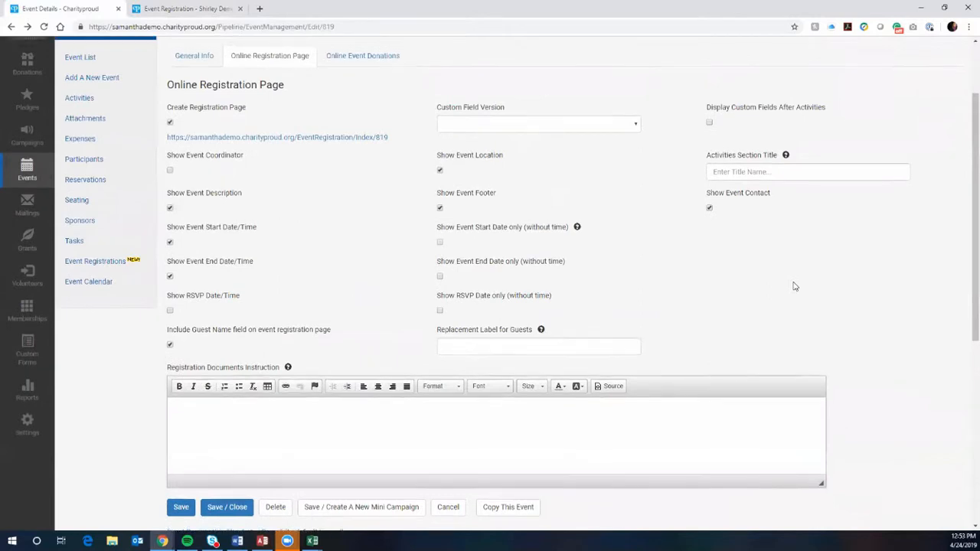
{"action": "scroll", "coordinate": [794, 286], "scroll_direction": "up", "scroll_amount": 2}
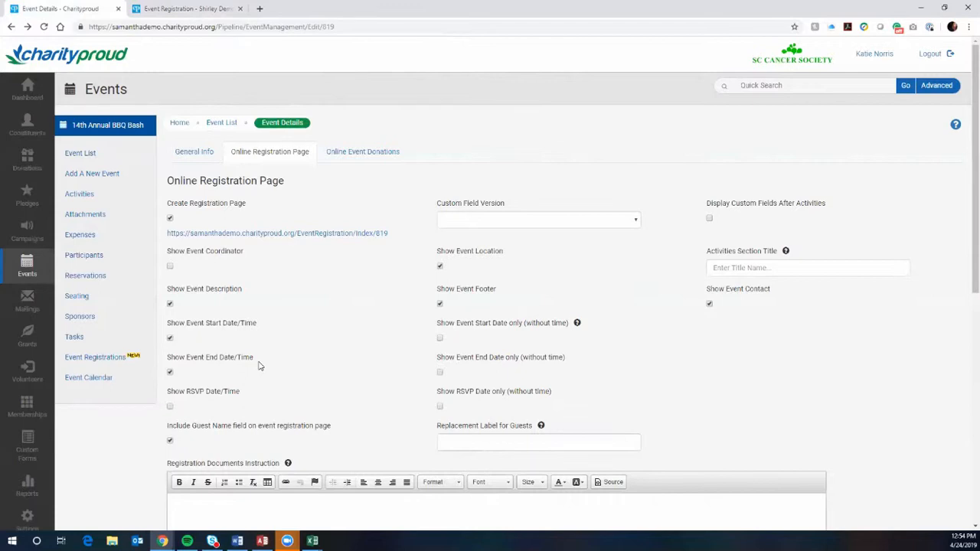
{"action": "left_click", "coordinate": [116, 325]}
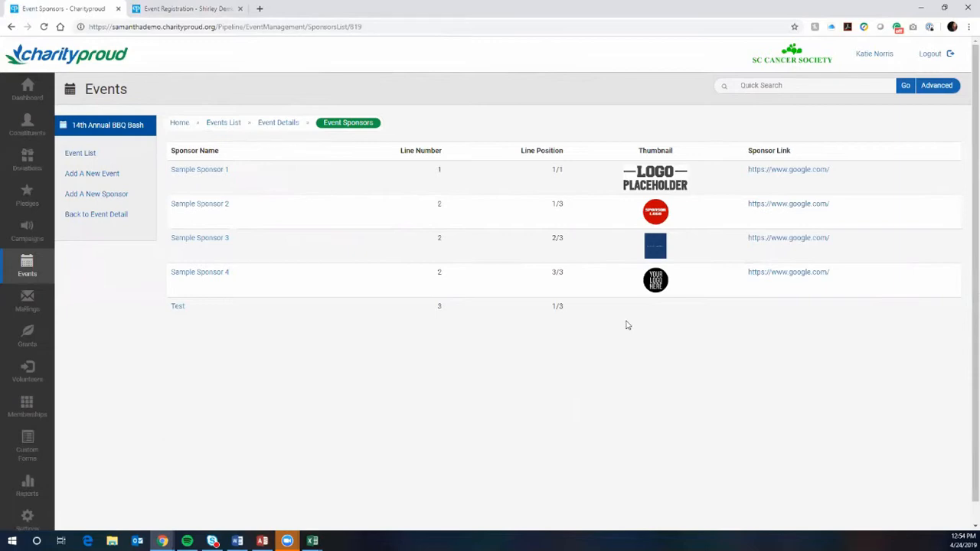
- Open the new sponsor form, view its Display Line and Line Position options, and go back to the sponsor list without adding one
{"action": "left_click", "coordinate": [124, 196]}
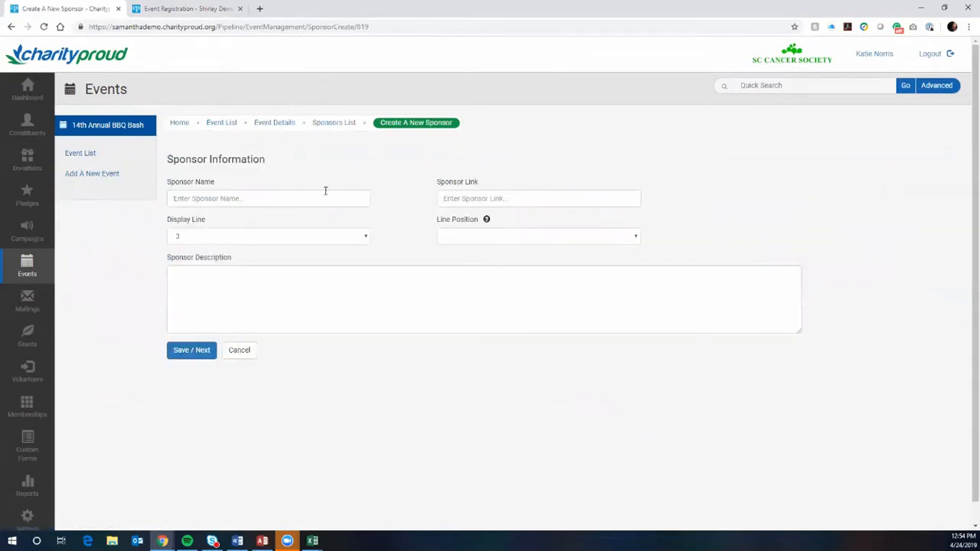
{"action": "left_click_drag", "start_coordinate": [216, 183], "coordinate": [168, 189]}
{"action": "left_click_drag", "start_coordinate": [488, 188], "coordinate": [433, 185]}
{"action": "left_click", "coordinate": [218, 234]}
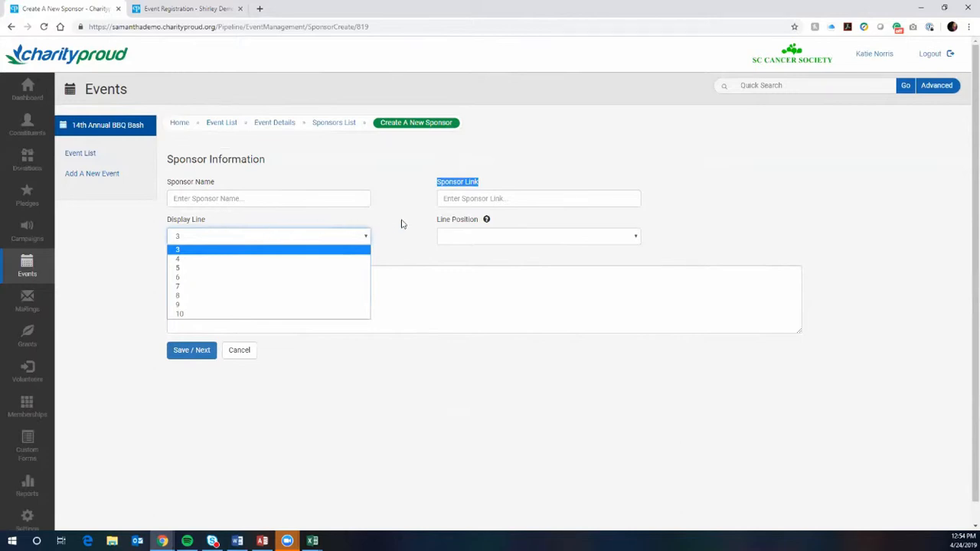
{"action": "left_click", "coordinate": [398, 257]}
{"action": "left_click", "coordinate": [460, 244]}
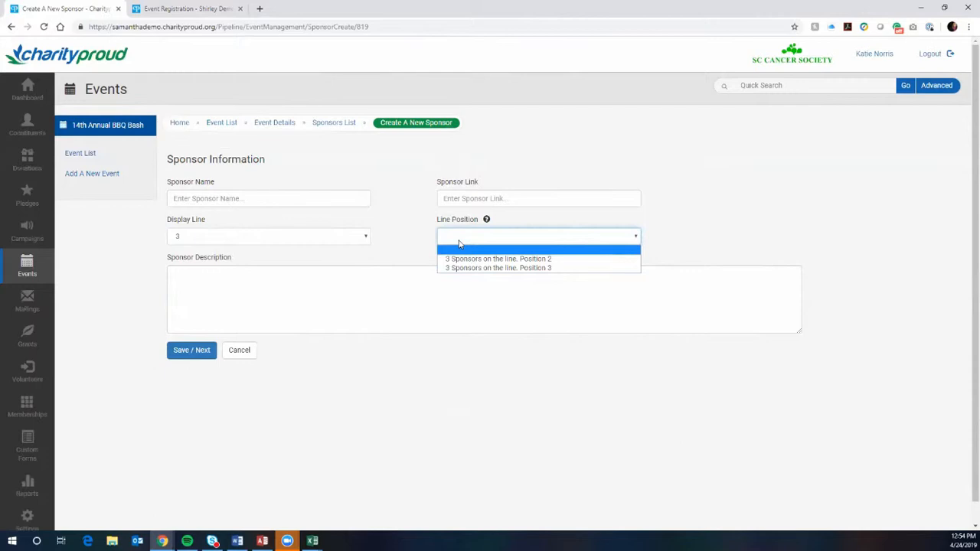
{"action": "left_click", "coordinate": [11, 28]}
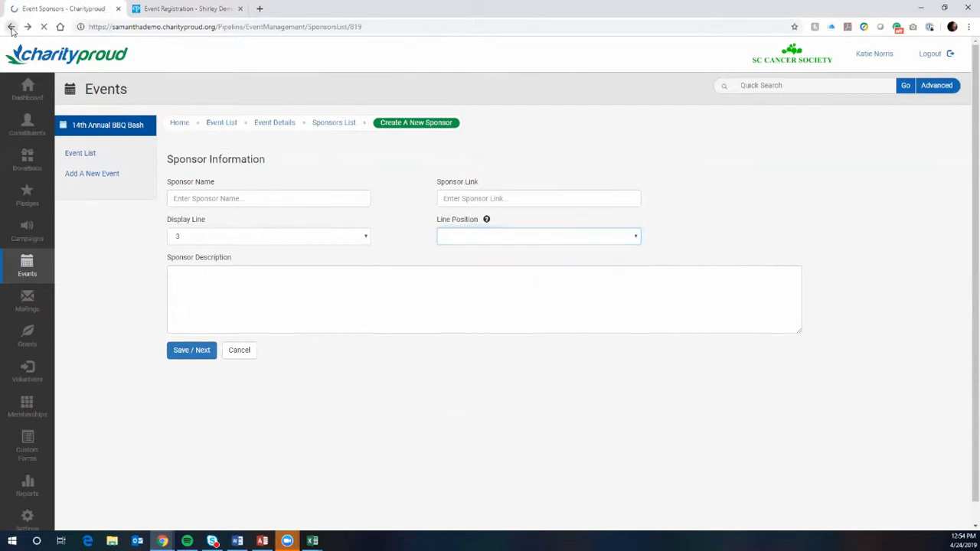
- Open Sample Sponsor 1 and set its Logo Display Size to User Define, leaving the logo width empty
{"action": "left_click", "coordinate": [200, 169]}
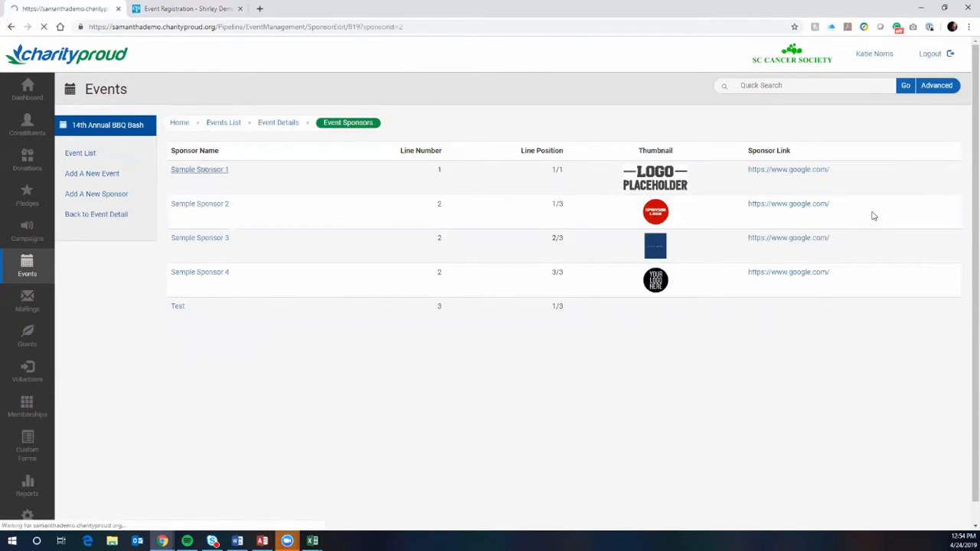
{"action": "scroll", "coordinate": [862, 297], "scroll_direction": "down", "scroll_amount": 1}
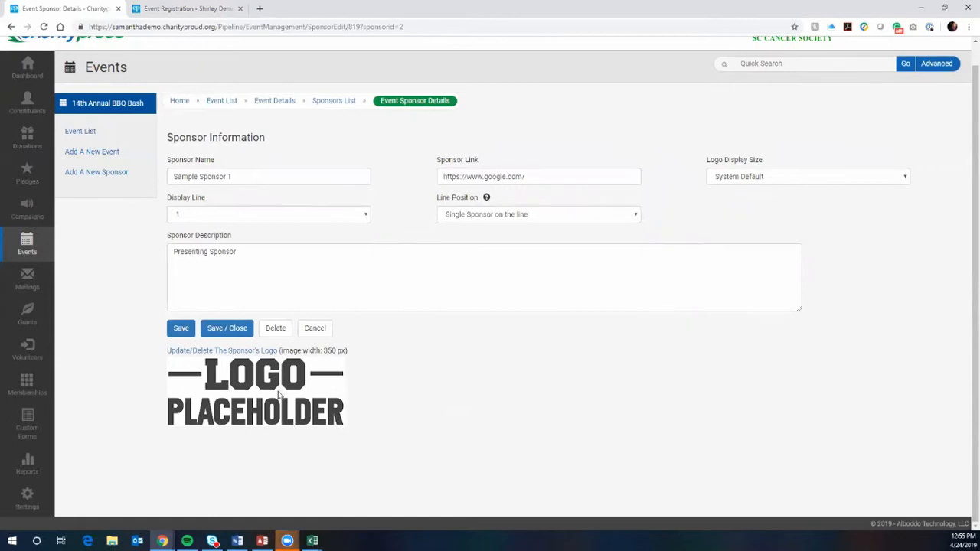
{"action": "left_click", "coordinate": [828, 179]}
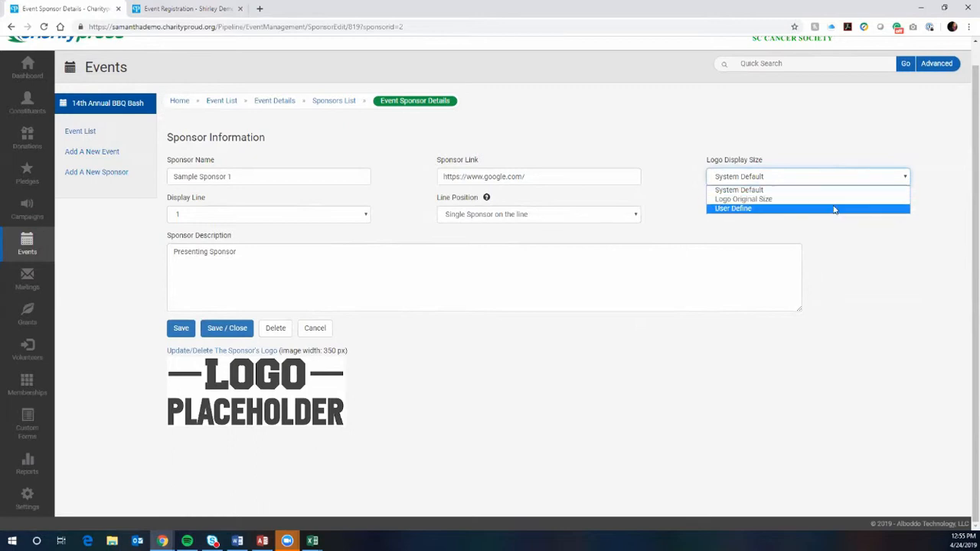
{"action": "left_click", "coordinate": [833, 208]}
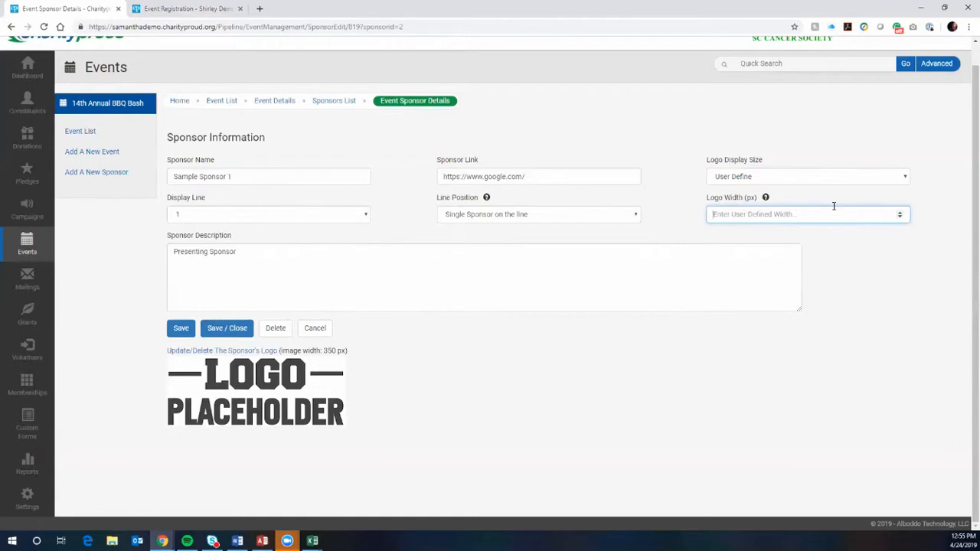
{"action": "left_click", "coordinate": [779, 177]}
{"action": "left_click", "coordinate": [684, 133]}
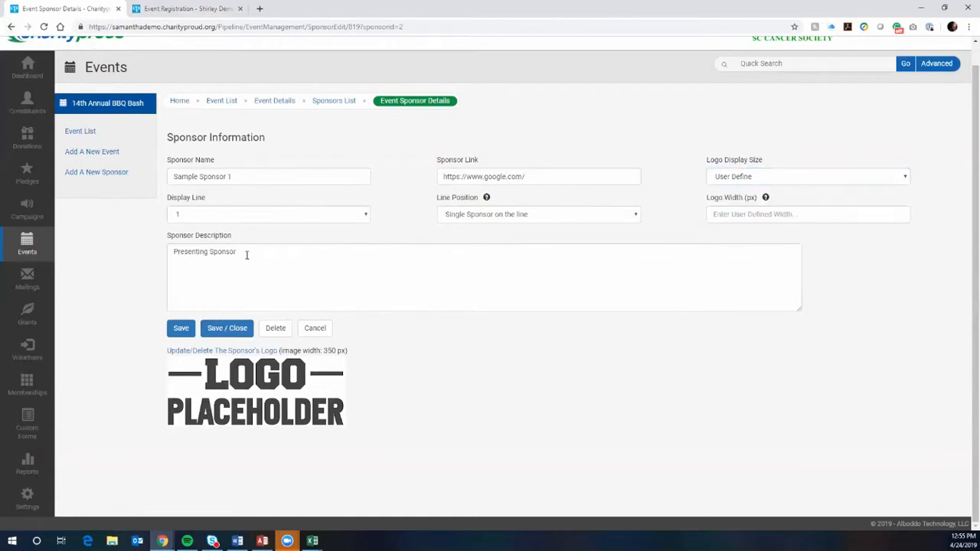
- Highlight the Presenting Sponsor description in the sponsor details and the matching caption on the public registration page
{"action": "left_click_drag", "start_coordinate": [247, 255], "coordinate": [165, 248]}
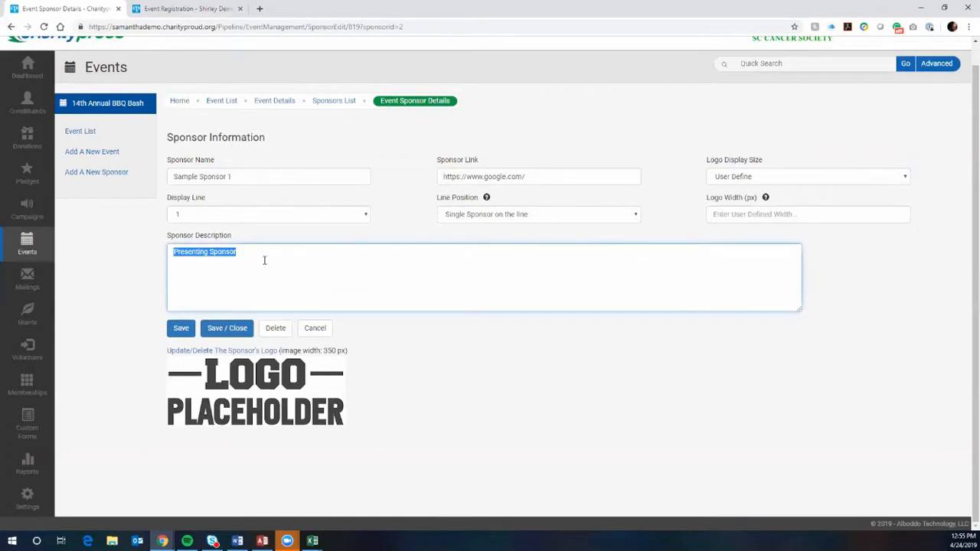
{"action": "left_click", "coordinate": [189, 9]}
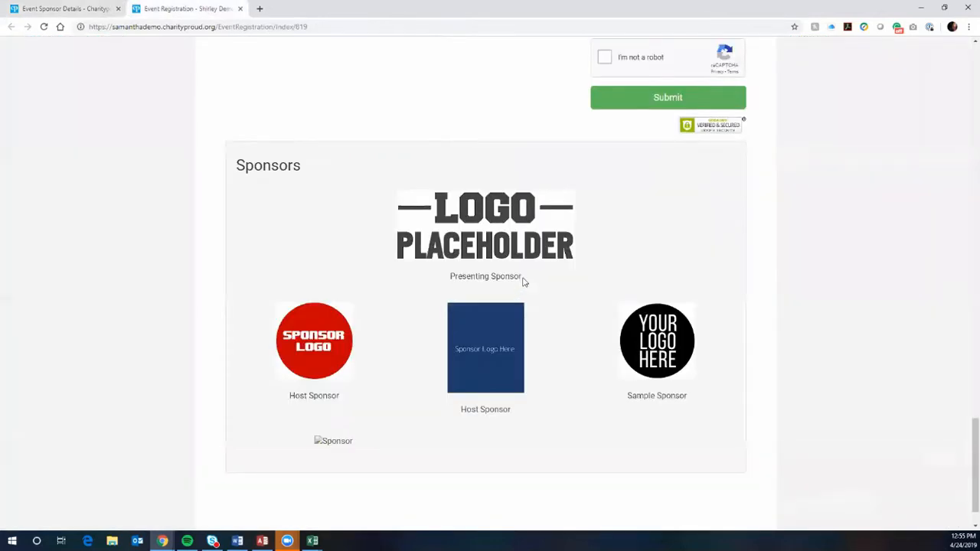
{"action": "left_click_drag", "start_coordinate": [523, 283], "coordinate": [442, 281]}
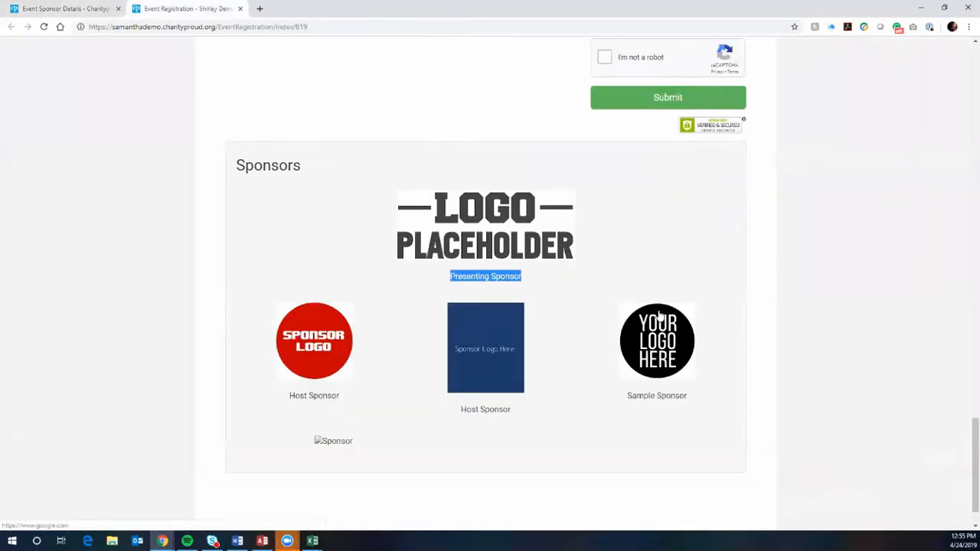
- Return to the Sample Sponsor 1 details, highlight the sponsor name, and clear the selection
{"action": "left_click", "coordinate": [80, 8]}
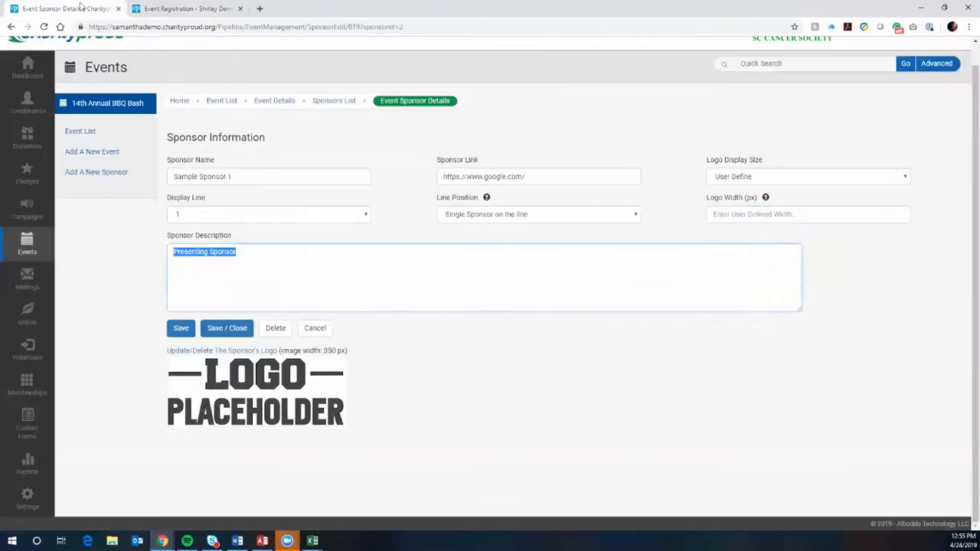
{"action": "triple_click", "coordinate": [252, 174]}
{"action": "left_click", "coordinate": [256, 151]}
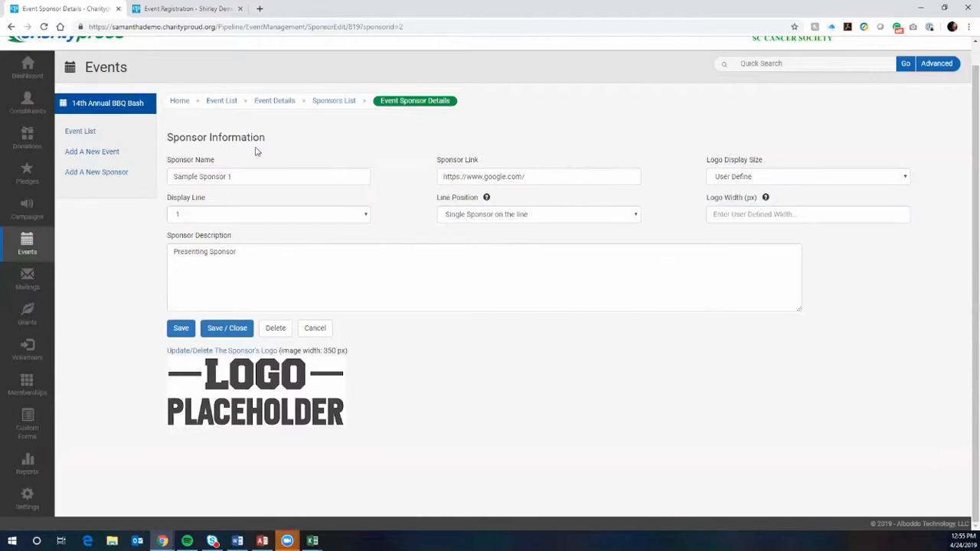
- Highlight Sample Sponsor 1's description again and review the Sponsors section on the public registration page
{"action": "left_click_drag", "start_coordinate": [280, 260], "coordinate": [172, 253]}
{"action": "left_click", "coordinate": [187, 9]}
{"action": "left_click", "coordinate": [539, 274]}
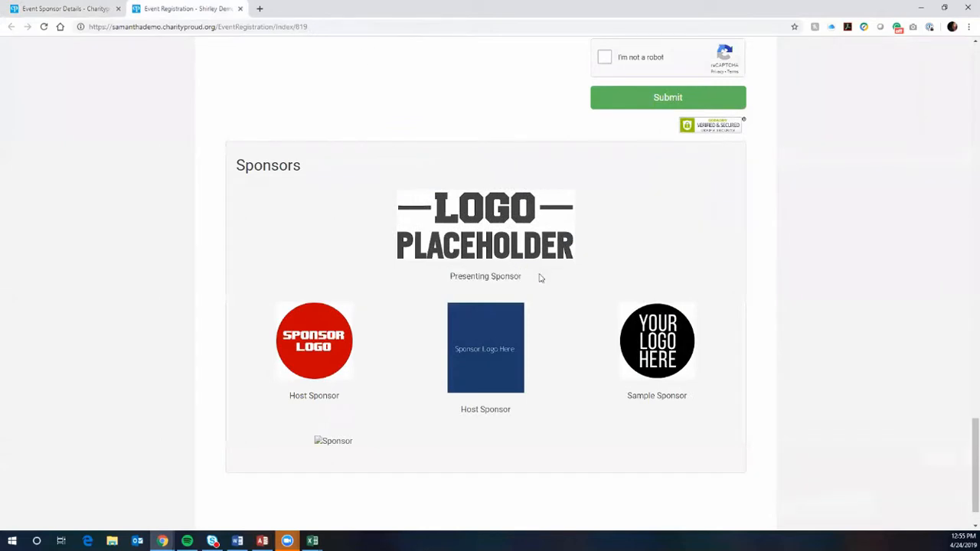
{"action": "scroll", "coordinate": [631, 306], "scroll_direction": "down", "scroll_amount": 1}
{"action": "scroll", "coordinate": [645, 328], "scroll_direction": "up", "scroll_amount": 5}
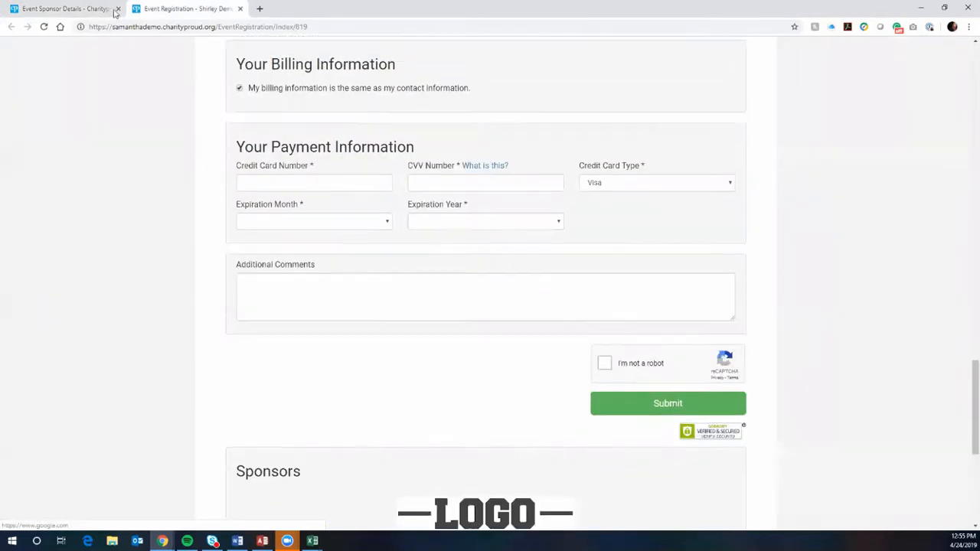
- Return to the event's sponsors list, and highlight the Activity column heading in the Tickets section of the public registration page
{"action": "left_click", "coordinate": [84, 8]}
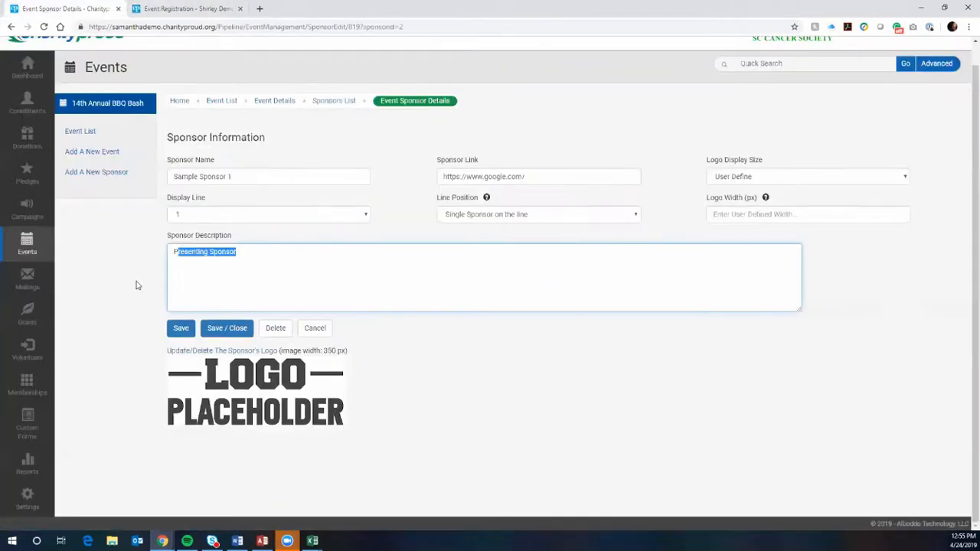
{"action": "left_click", "coordinate": [11, 26]}
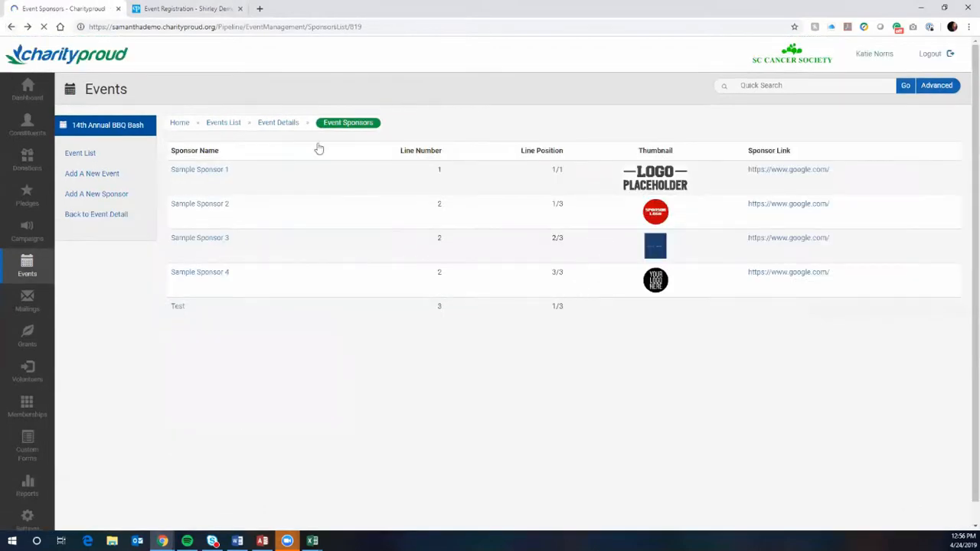
{"action": "left_click", "coordinate": [181, 9]}
{"action": "scroll", "coordinate": [655, 329], "scroll_direction": "up", "scroll_amount": 9}
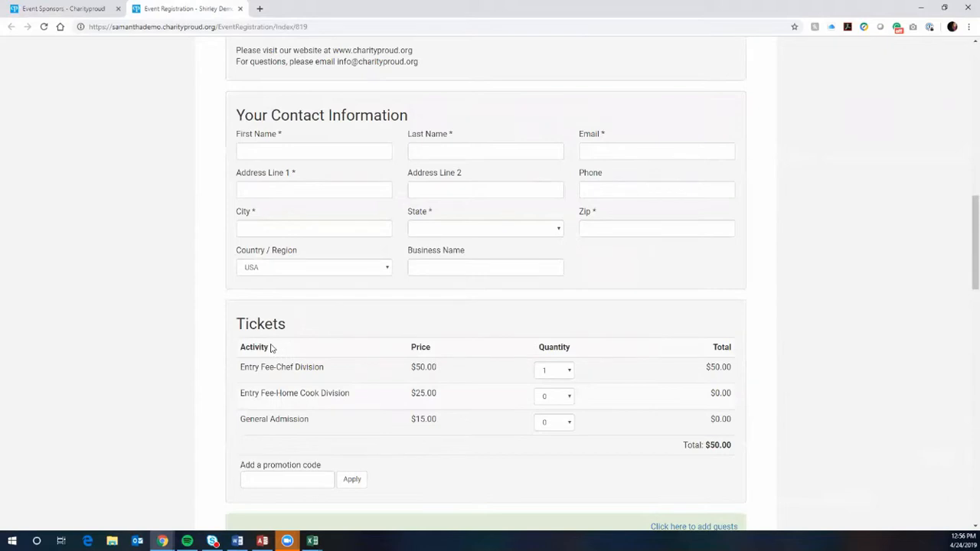
{"action": "left_click_drag", "start_coordinate": [269, 345], "coordinate": [239, 348]}
{"action": "left_click", "coordinate": [347, 334]}
- Open the 14th Annual BBQ Bash activities list, start a new activity, and view the Item Label choices
{"action": "left_click", "coordinate": [63, 8]}
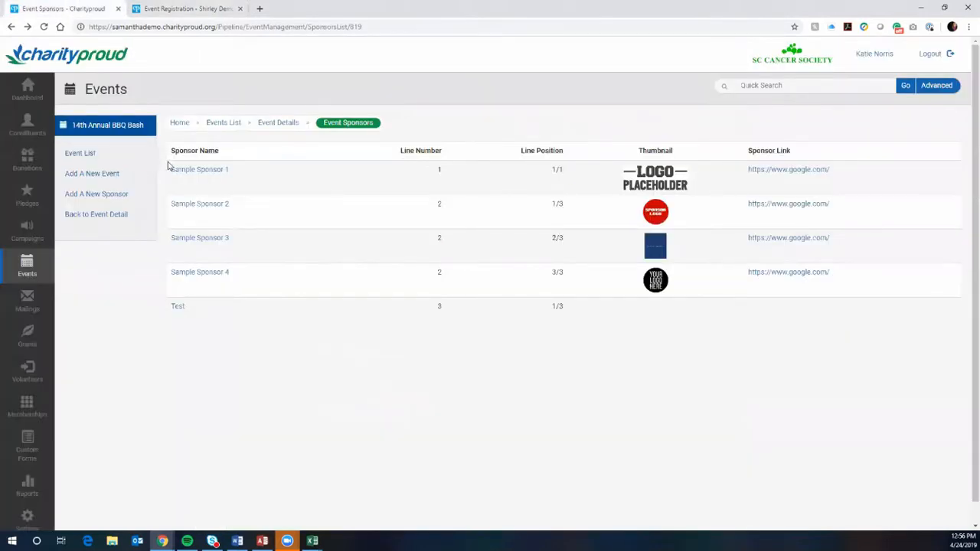
{"action": "left_click", "coordinate": [278, 124]}
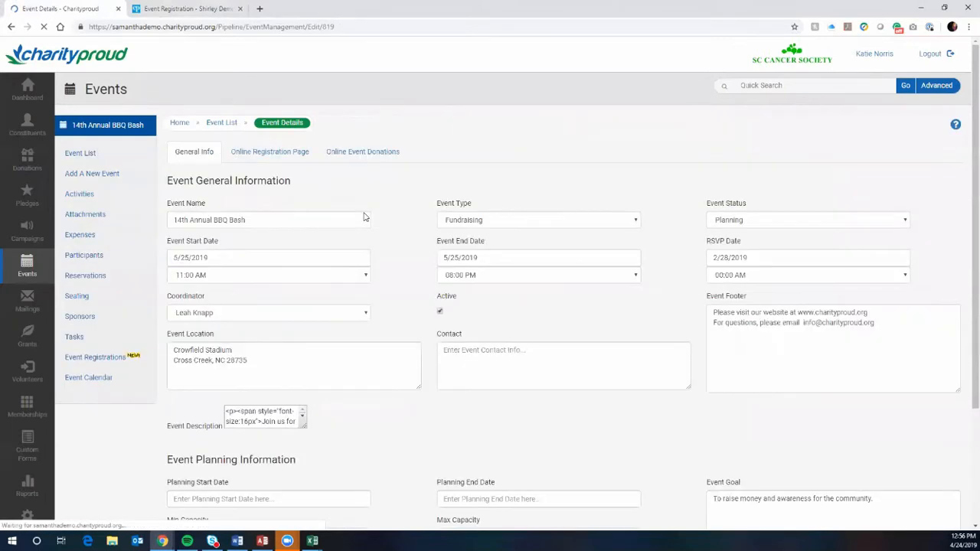
{"action": "left_click", "coordinate": [128, 198]}
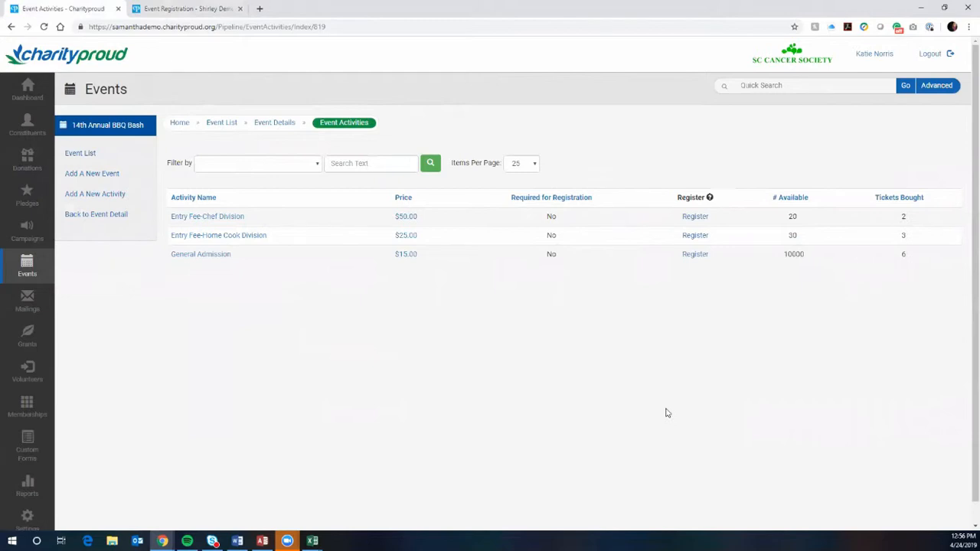
{"action": "left_click", "coordinate": [132, 201]}
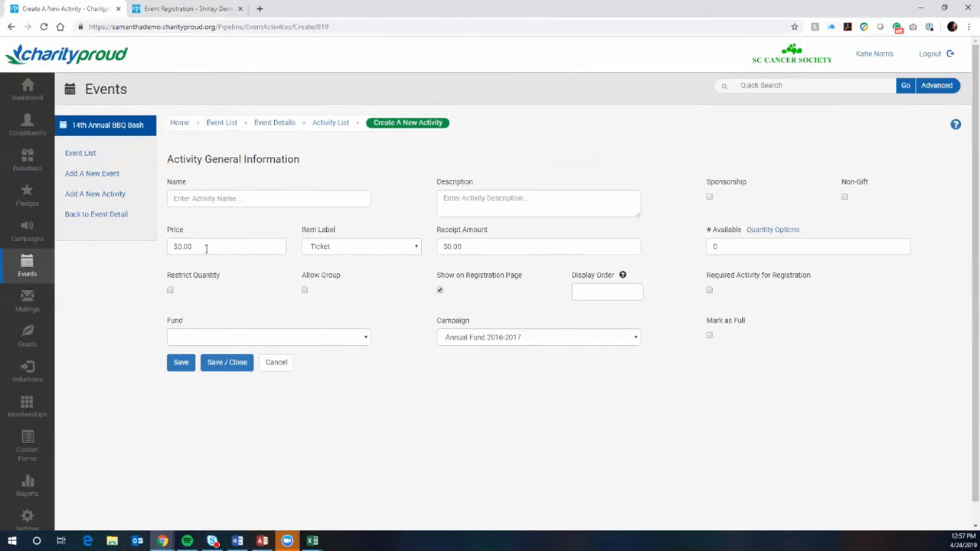
{"action": "left_click", "coordinate": [355, 249]}
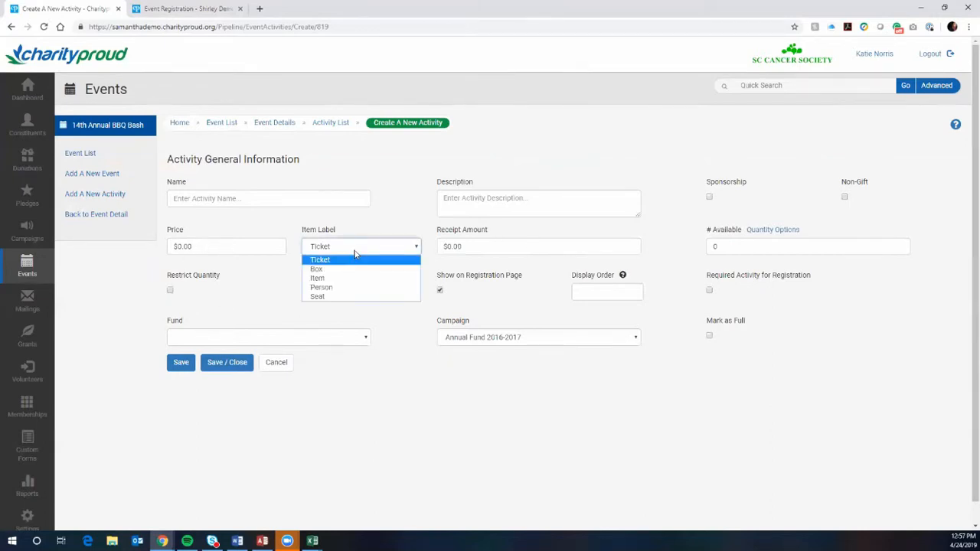
{"action": "left_click", "coordinate": [537, 233]}
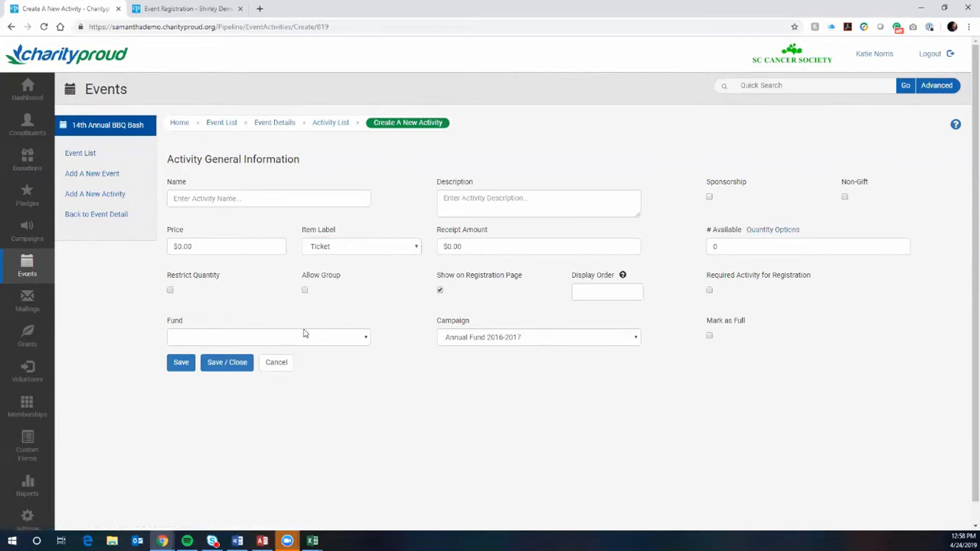
- Enable Allow Group to view its group fields and disable it again, switching Show on Registration Page off and back on
{"action": "left_click_drag", "start_coordinate": [341, 278], "coordinate": [312, 280]}
{"action": "left_click", "coordinate": [373, 285]}
{"action": "left_click", "coordinate": [304, 291]}
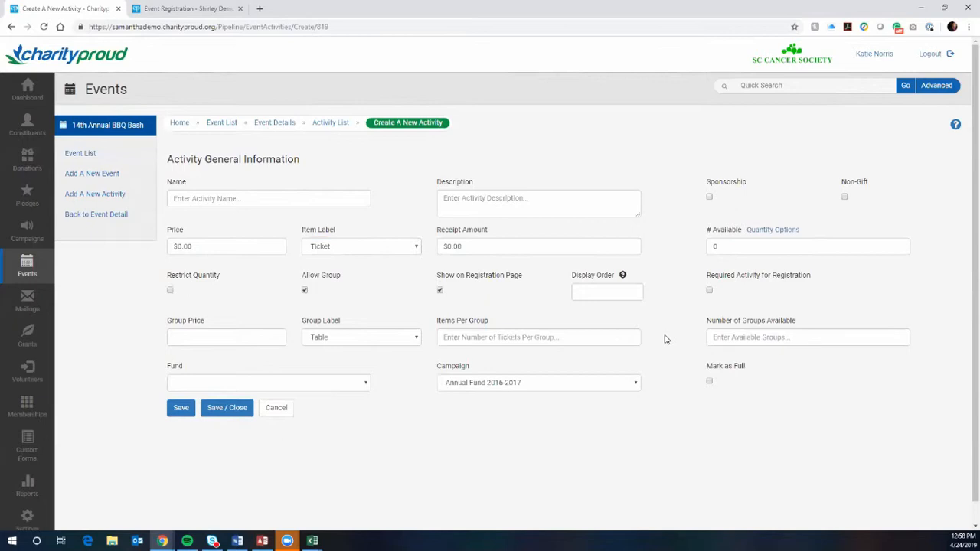
{"action": "left_click", "coordinate": [306, 291]}
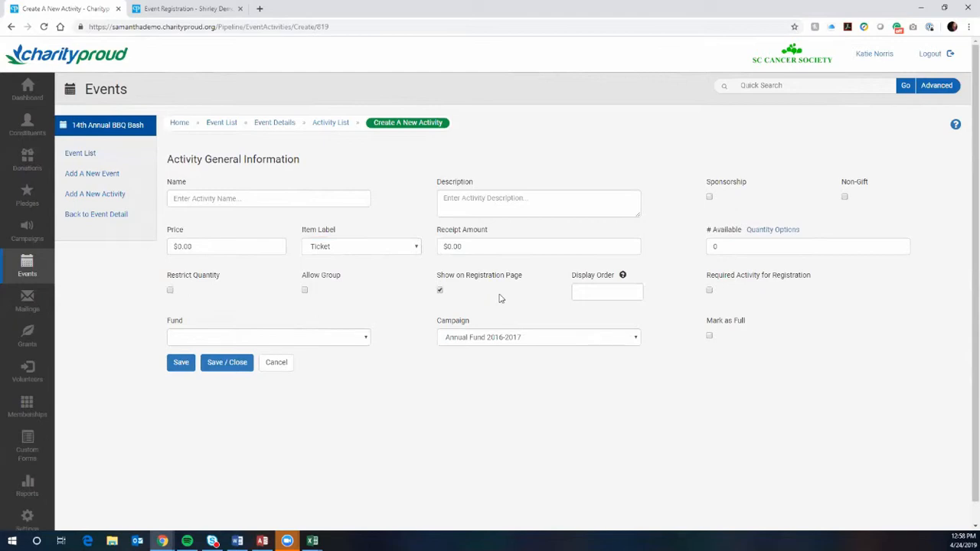
{"action": "left_click", "coordinate": [441, 291]}
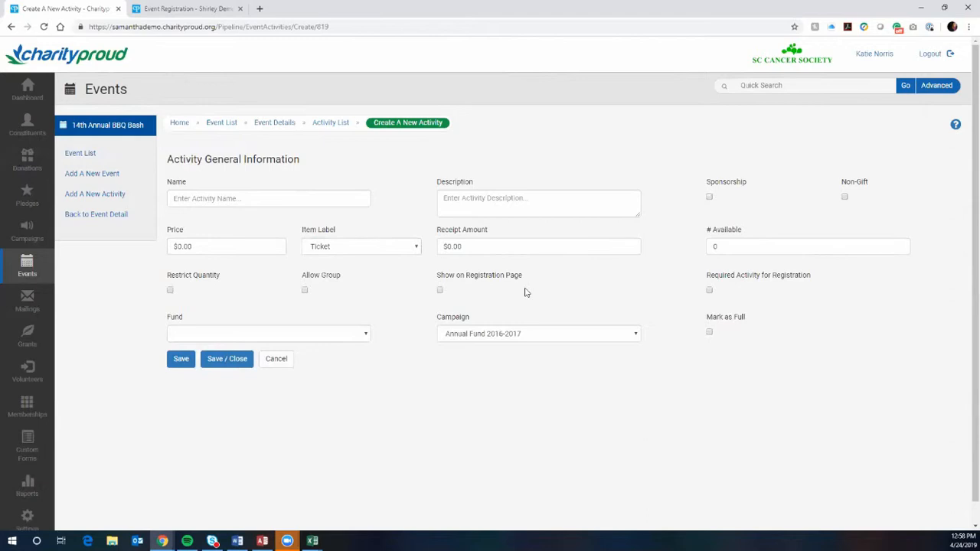
{"action": "left_click", "coordinate": [440, 290]}
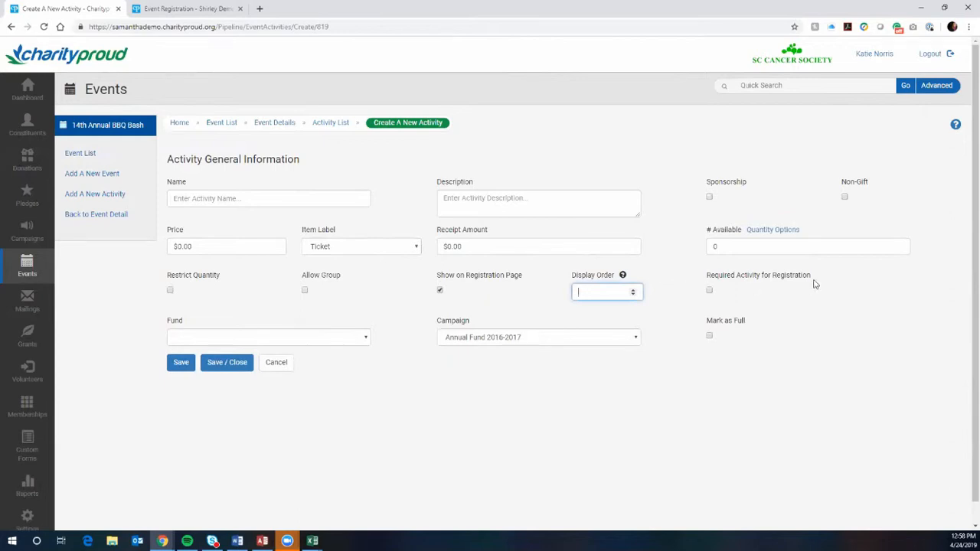
- Set the new activity's Campaign to Annual Fund 2018-2019 and its Fund to Operating, highlighting the Required Activity for Registration label first
{"action": "left_click_drag", "start_coordinate": [817, 281], "coordinate": [705, 282]}
{"action": "left_click", "coordinate": [674, 311]}
{"action": "left_click_drag", "start_coordinate": [470, 322], "coordinate": [424, 316]}
{"action": "left_click", "coordinate": [298, 325]}
{"action": "left_click", "coordinate": [491, 337]}
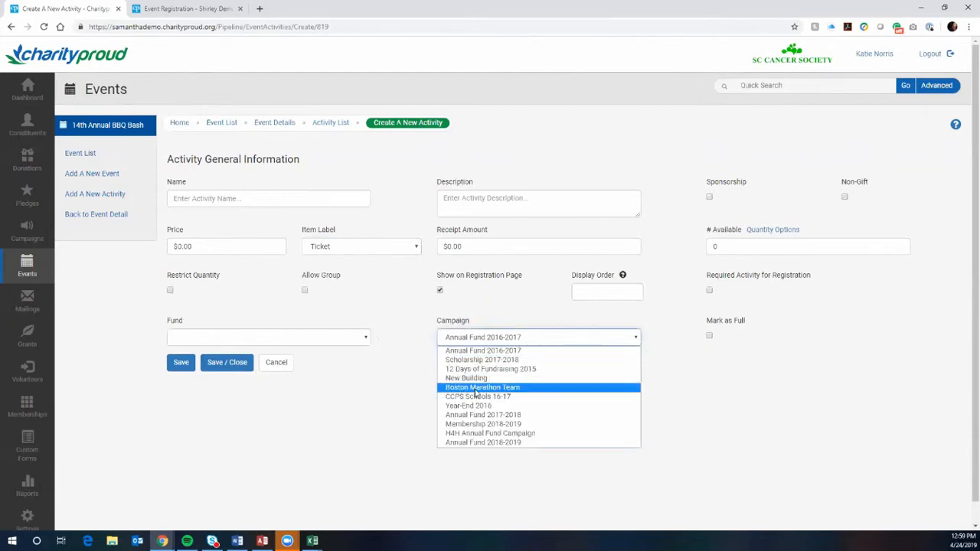
{"action": "left_click", "coordinate": [494, 443]}
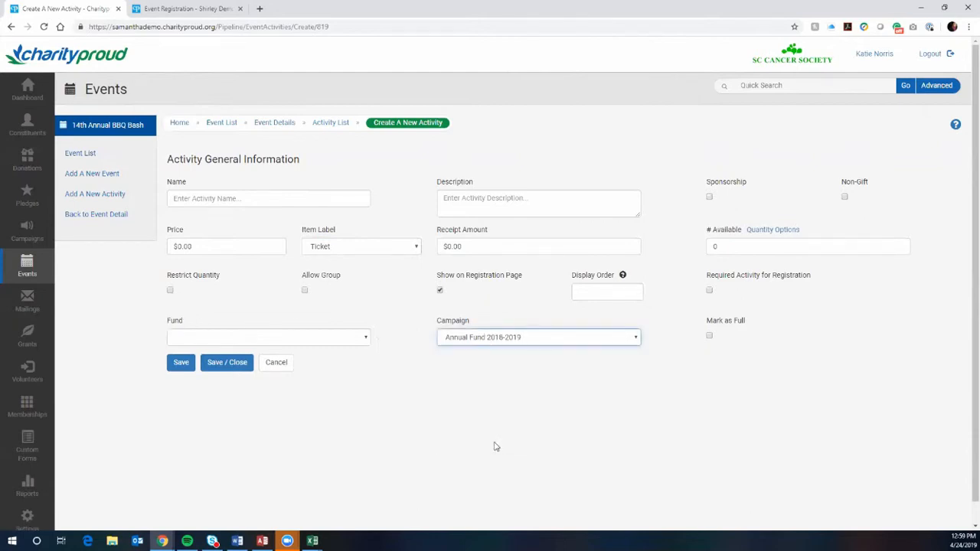
{"action": "left_click", "coordinate": [334, 337]}
{"action": "left_click", "coordinate": [325, 369]}
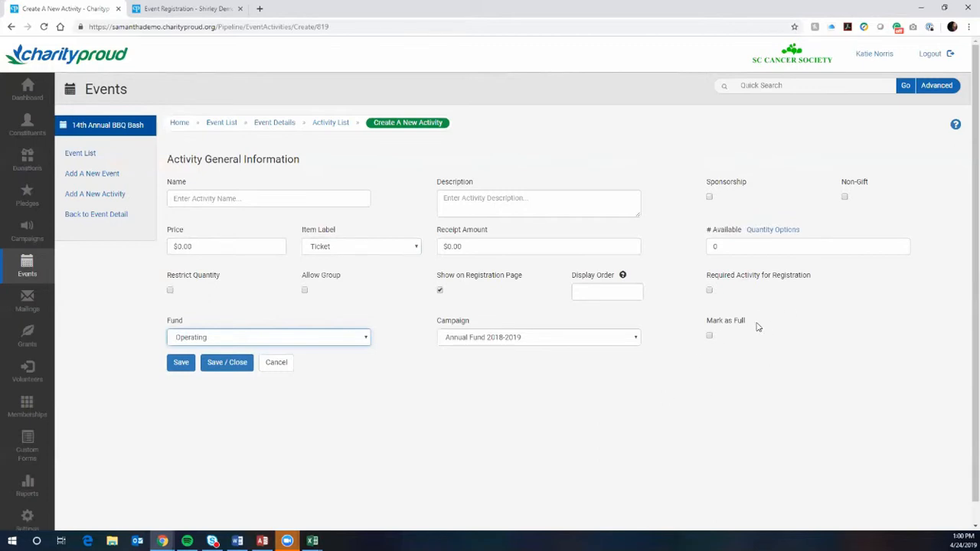
- Highlight the Mark as Full option, try to save the unnamed activity, and return to the activities list
{"action": "left_click_drag", "start_coordinate": [757, 322], "coordinate": [702, 325]}
{"action": "left_click", "coordinate": [664, 367]}
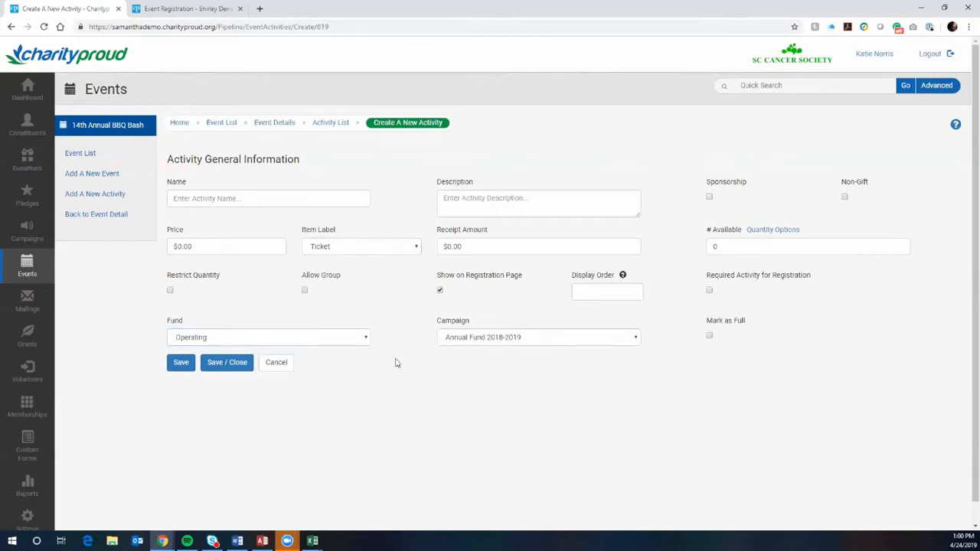
{"action": "left_click", "coordinate": [246, 365]}
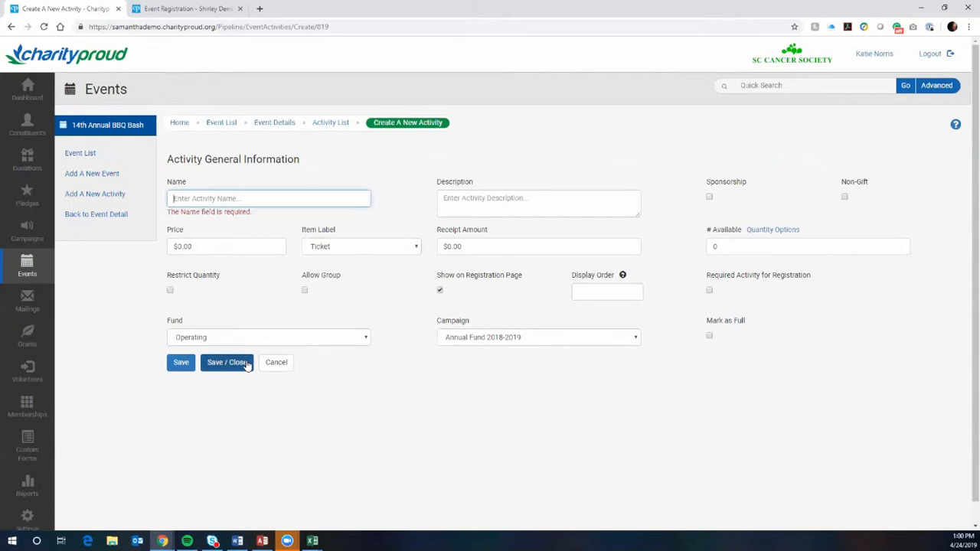
{"action": "left_click", "coordinate": [11, 28]}
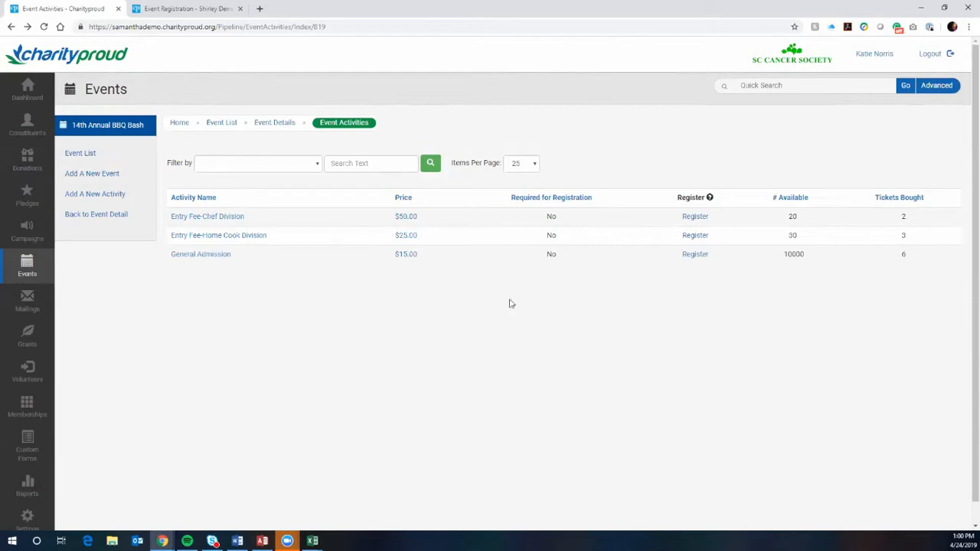
- View the registration form for the Entry Fee-Chef Division activity and return to the BBQ Bash event details
{"action": "left_click", "coordinate": [697, 219]}
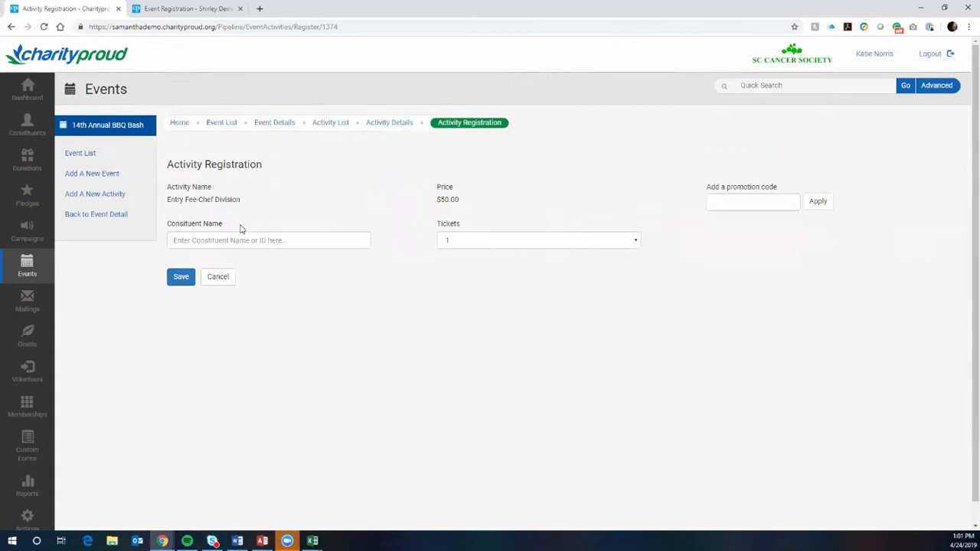
{"action": "left_click", "coordinate": [12, 28]}
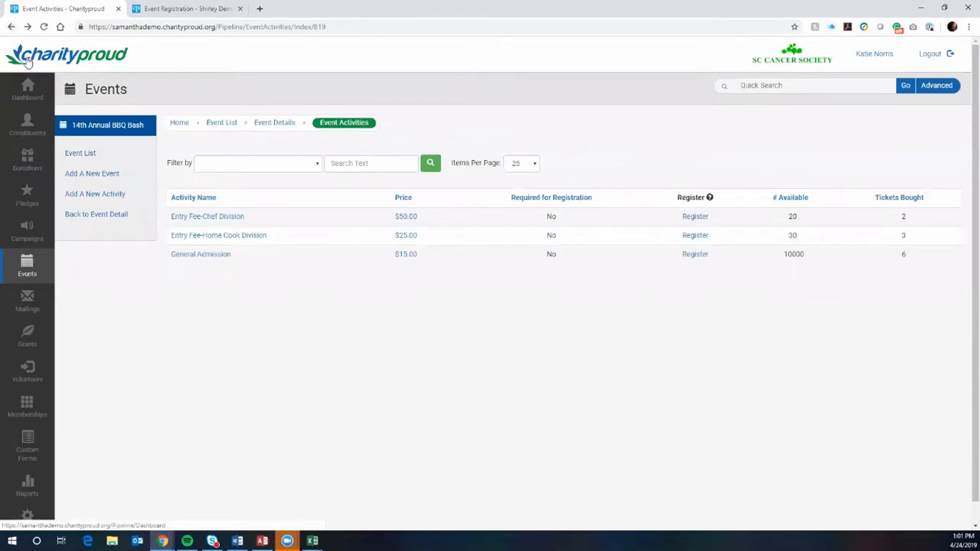
{"action": "left_click", "coordinate": [12, 27]}
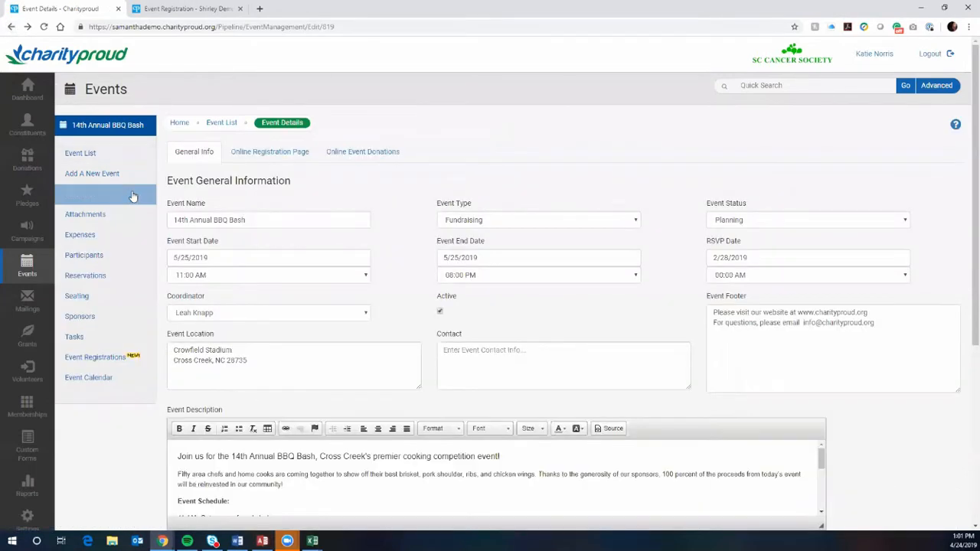
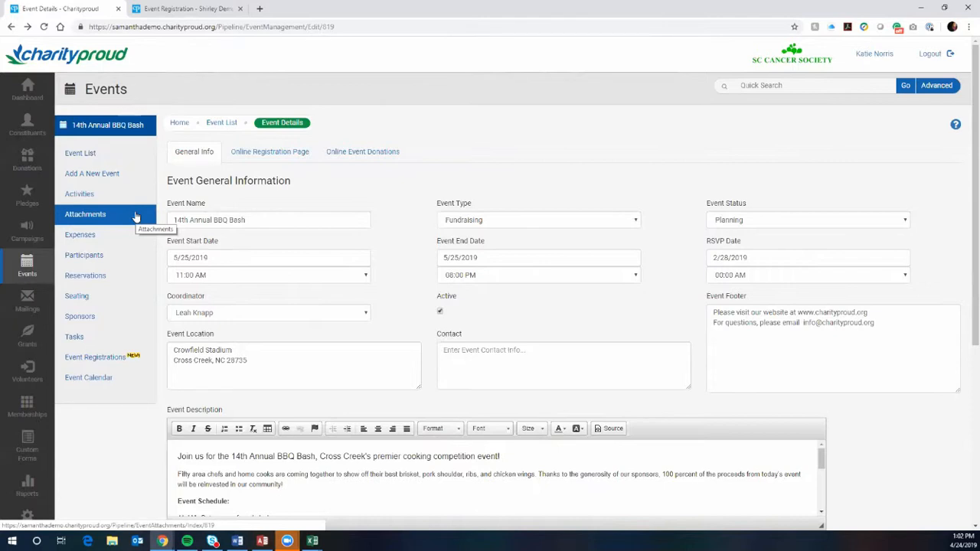
- Open the event's expenses list and highlight the budget, expense and donation summary above it
{"action": "left_click", "coordinate": [135, 233]}
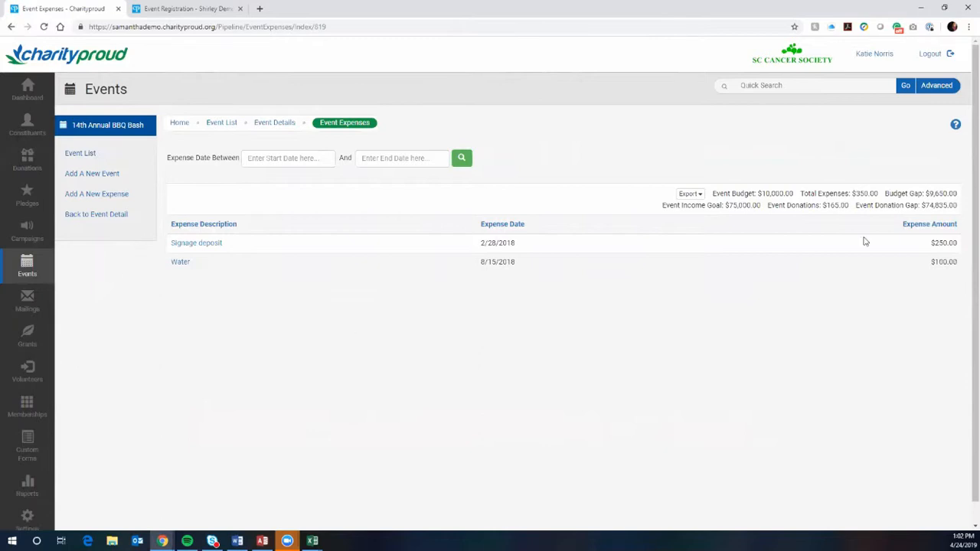
{"action": "left_click_drag", "start_coordinate": [713, 193], "coordinate": [930, 211]}
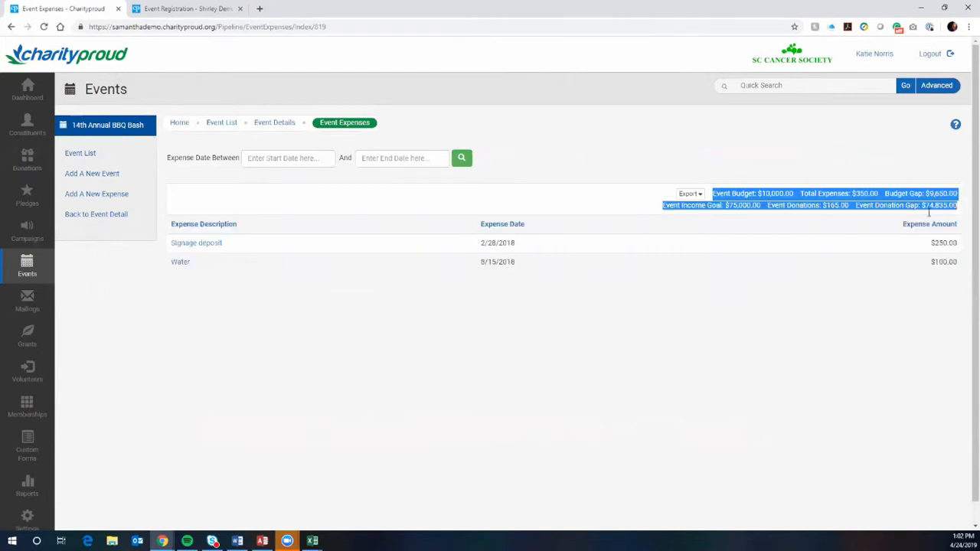
{"action": "left_click", "coordinate": [789, 284]}
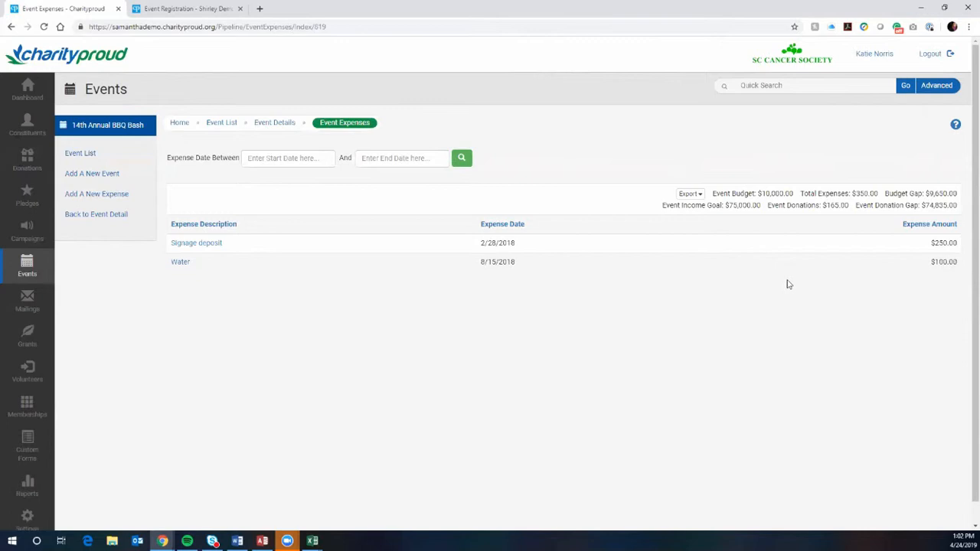
{"action": "scroll", "coordinate": [633, 314], "scroll_direction": "down", "scroll_amount": 1}
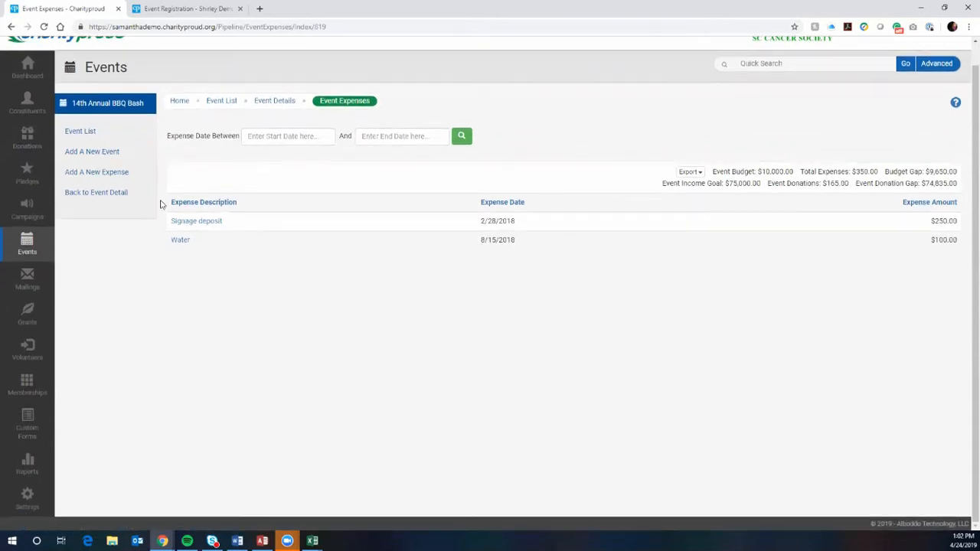
- View the blank form for a new expense, and check the export formats offered on the expenses list
{"action": "left_click", "coordinate": [146, 177]}
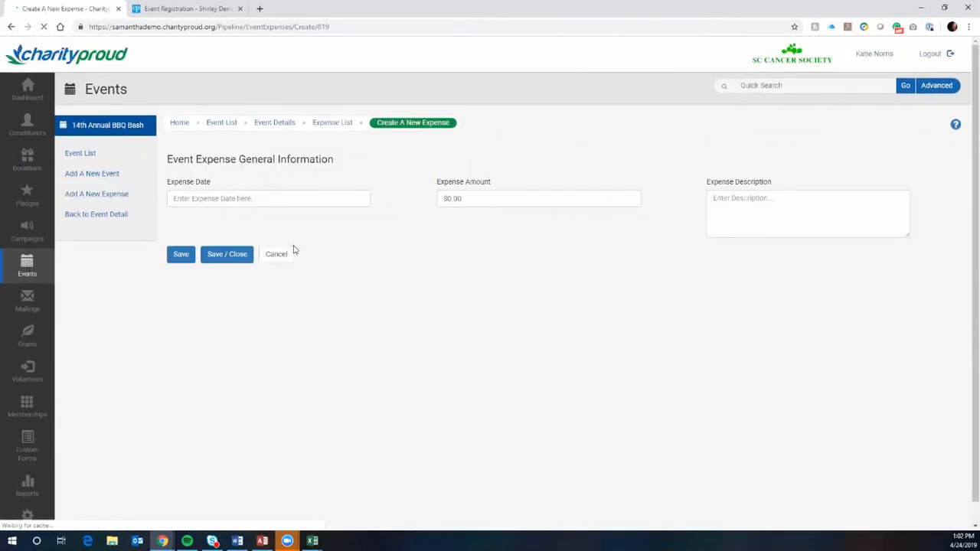
{"action": "left_click", "coordinate": [11, 27]}
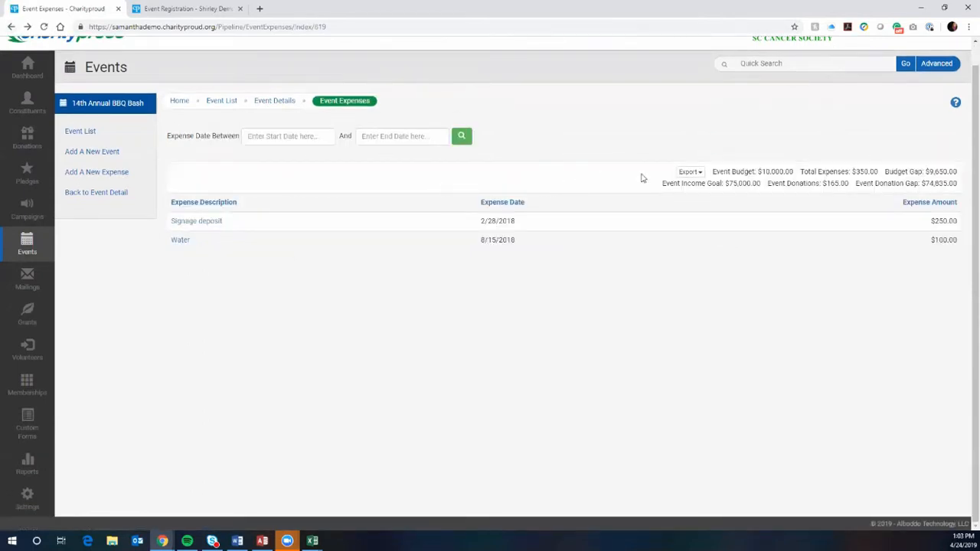
{"action": "left_click", "coordinate": [696, 176]}
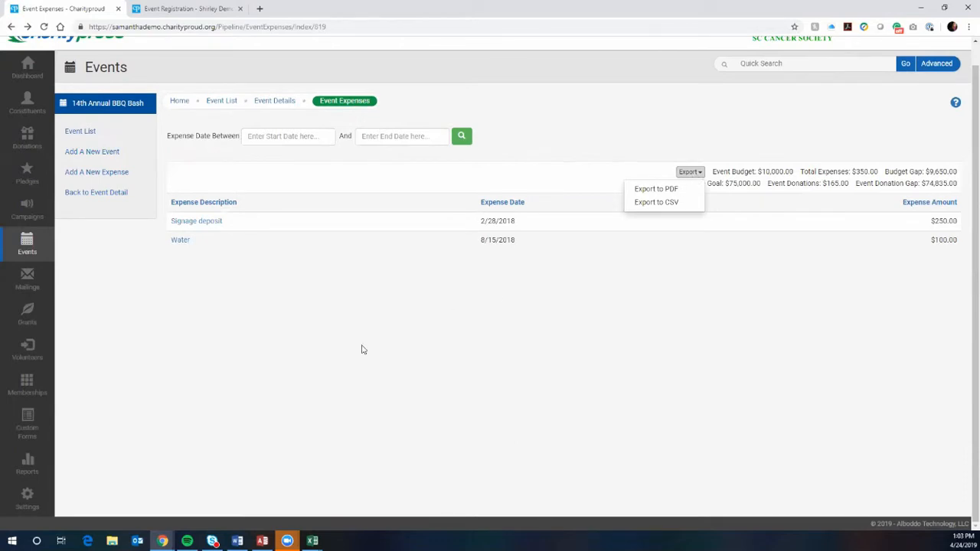
- Review the BBQ Bash participants list from the event details, and open the event's reservations list
{"action": "left_click", "coordinate": [12, 27]}
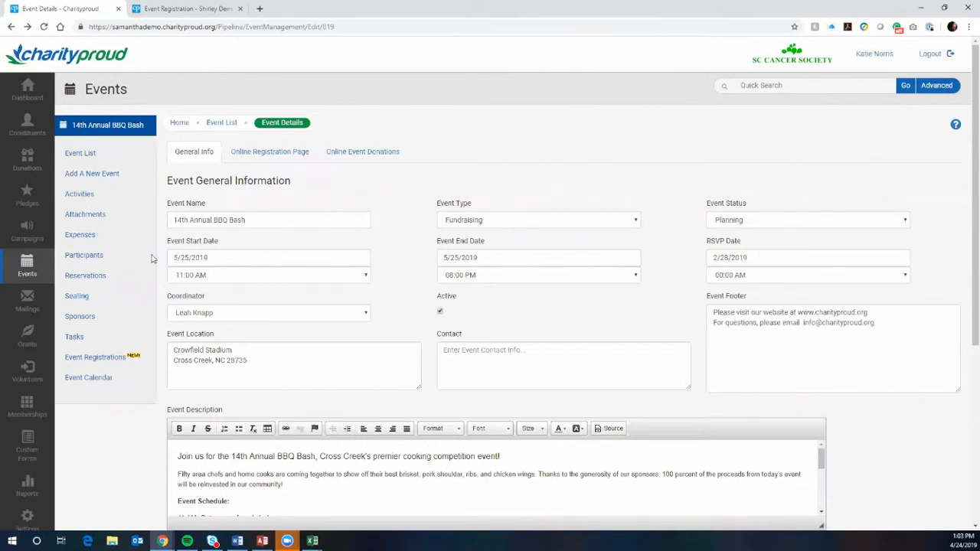
{"action": "scroll", "coordinate": [143, 247], "scroll_direction": "down", "scroll_amount": 2}
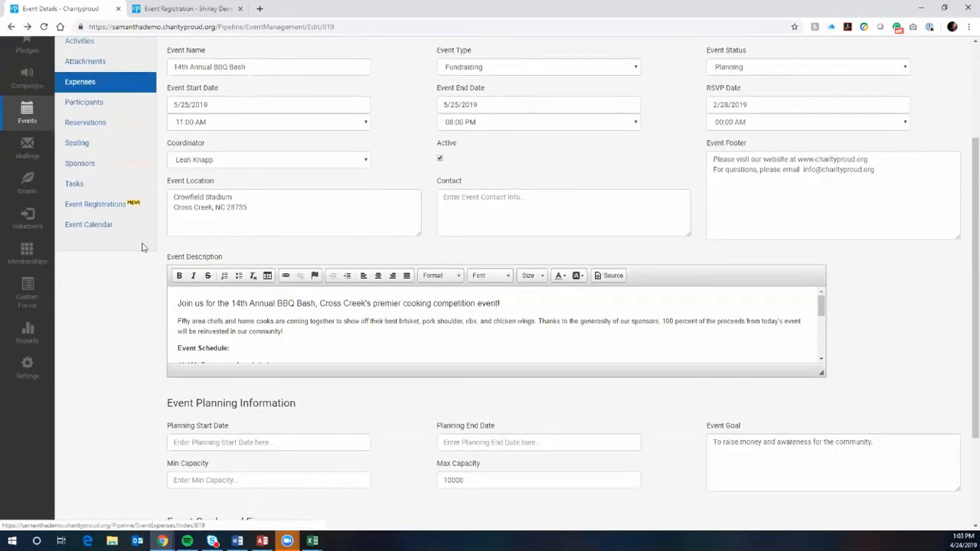
{"action": "left_click", "coordinate": [121, 103]}
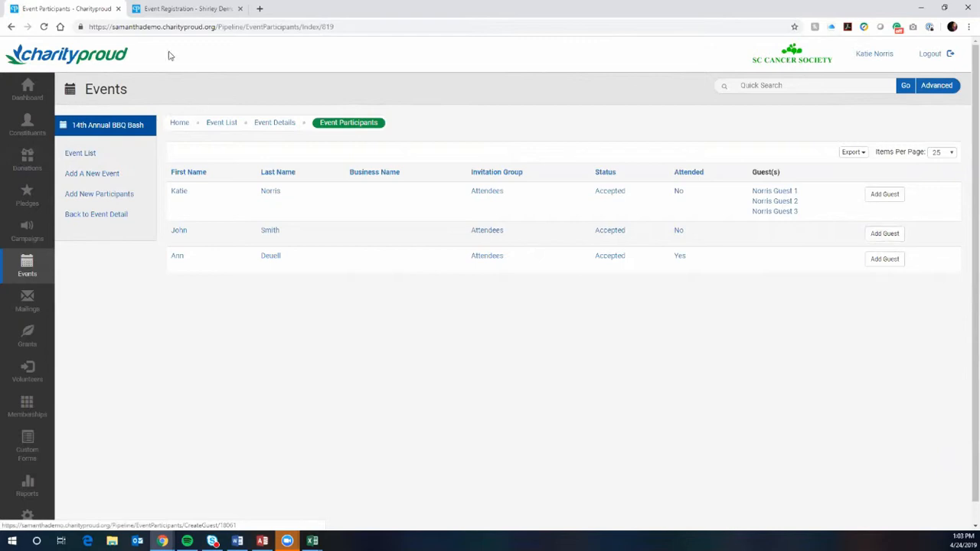
{"action": "left_click", "coordinate": [10, 27]}
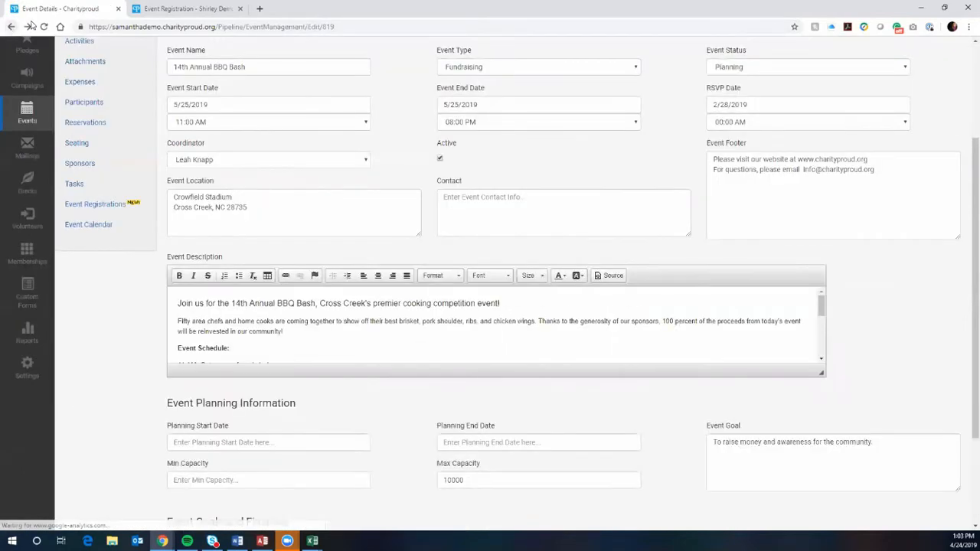
{"action": "left_click", "coordinate": [118, 124]}
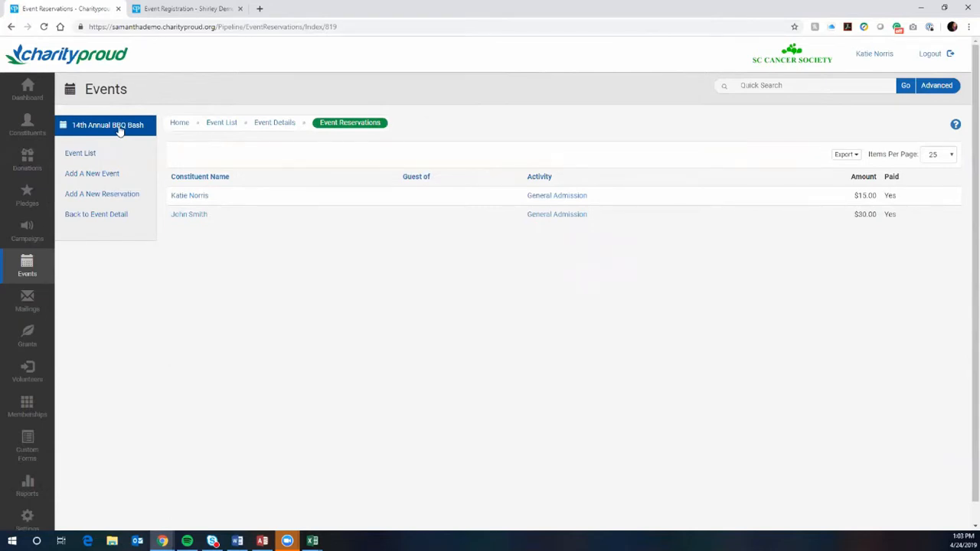
- Check the export formats offered on the reservations list, and open the event's seating list
{"action": "left_click", "coordinate": [844, 154]}
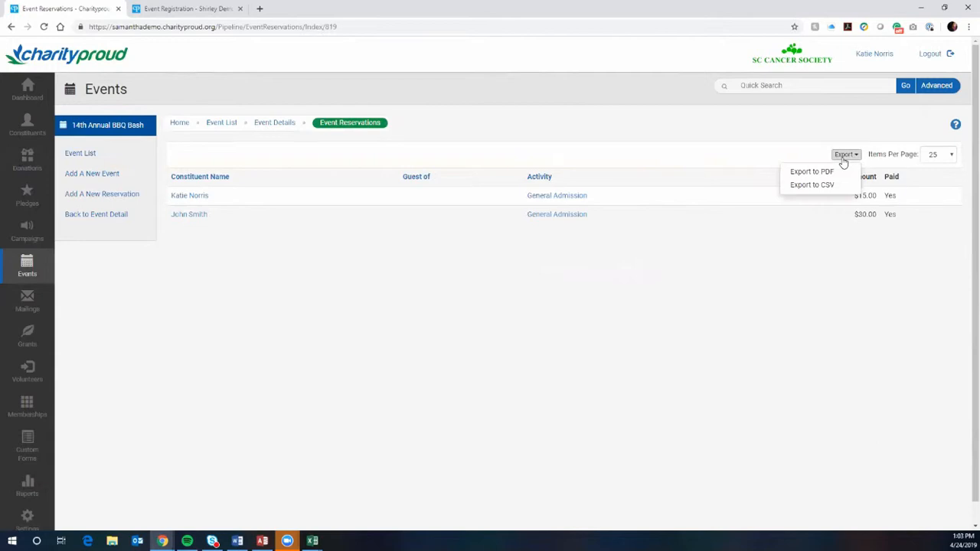
{"action": "left_click", "coordinate": [219, 375]}
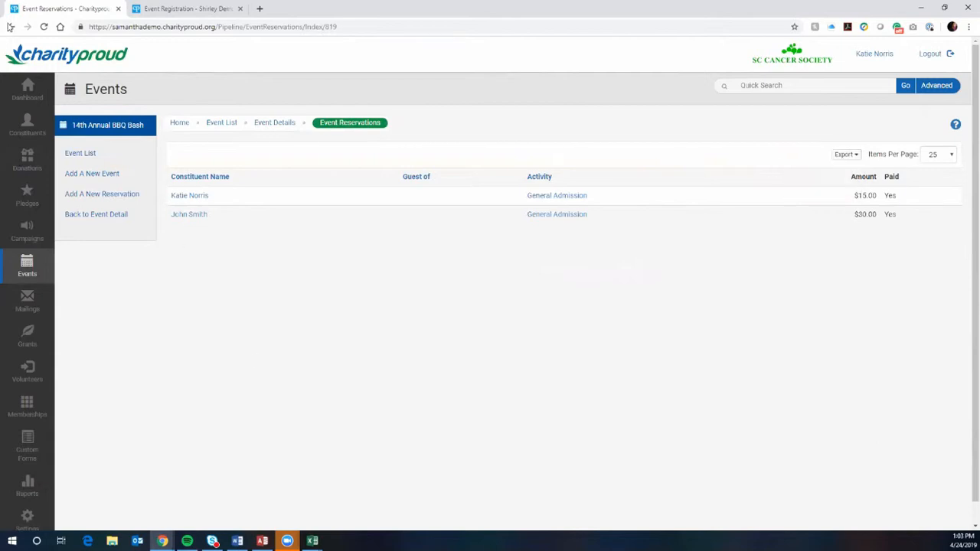
{"action": "left_click", "coordinate": [11, 27]}
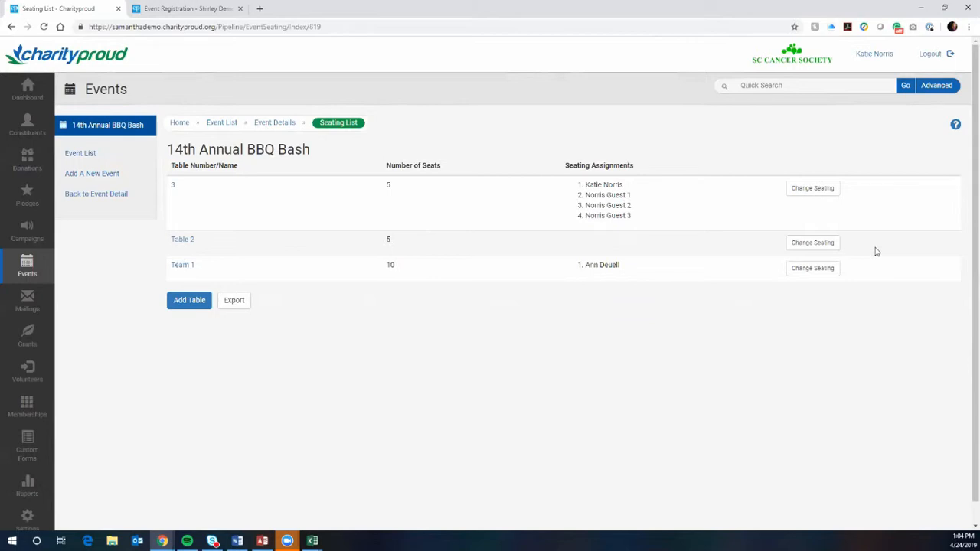
- View the blank form for a new table, and review the participants and current seating in Table 2's seating changes
{"action": "left_click", "coordinate": [197, 310]}
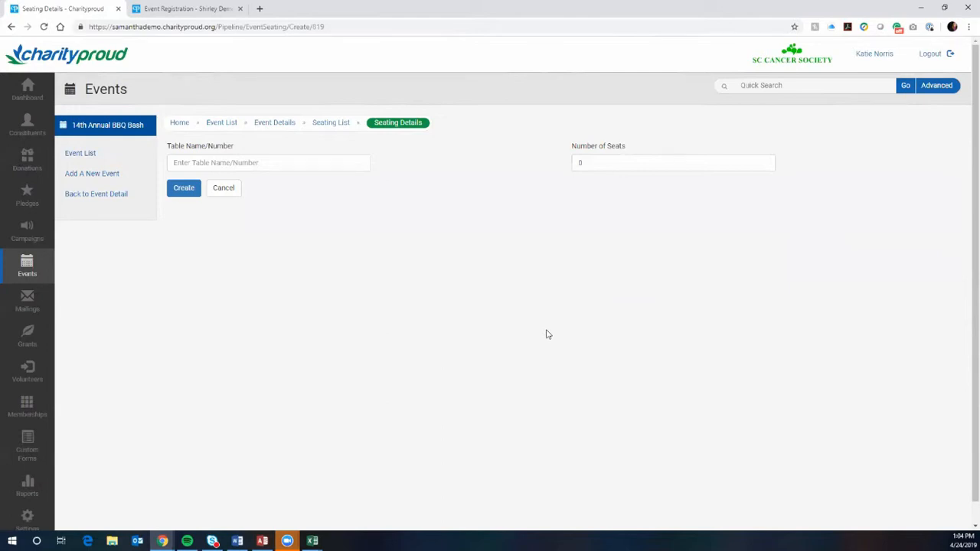
{"action": "left_click", "coordinate": [11, 26]}
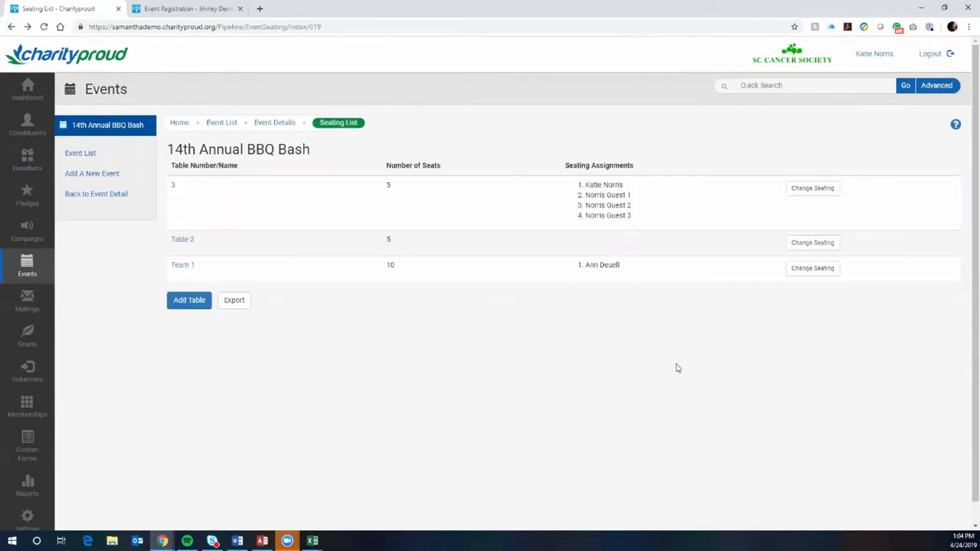
{"action": "left_click", "coordinate": [821, 243]}
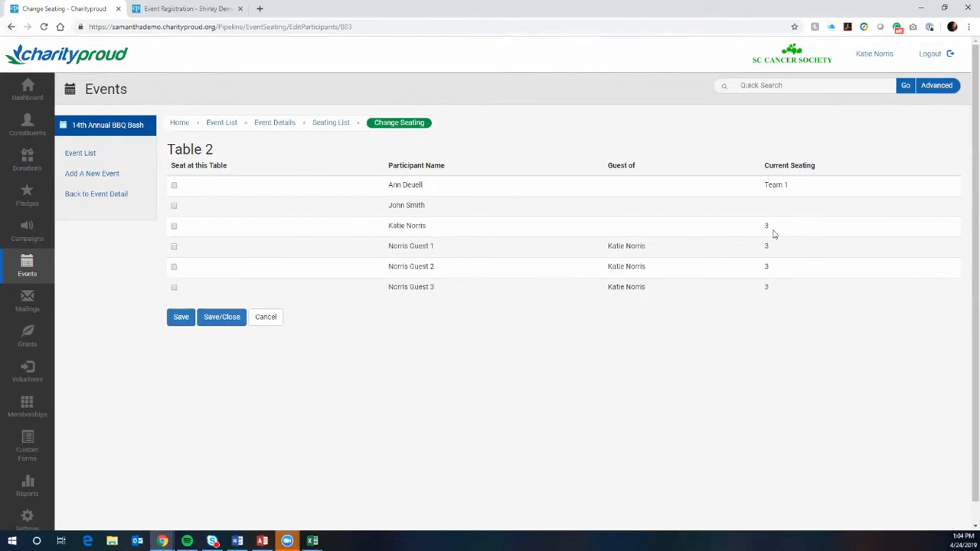
{"action": "left_click_drag", "start_coordinate": [773, 234], "coordinate": [776, 298]}
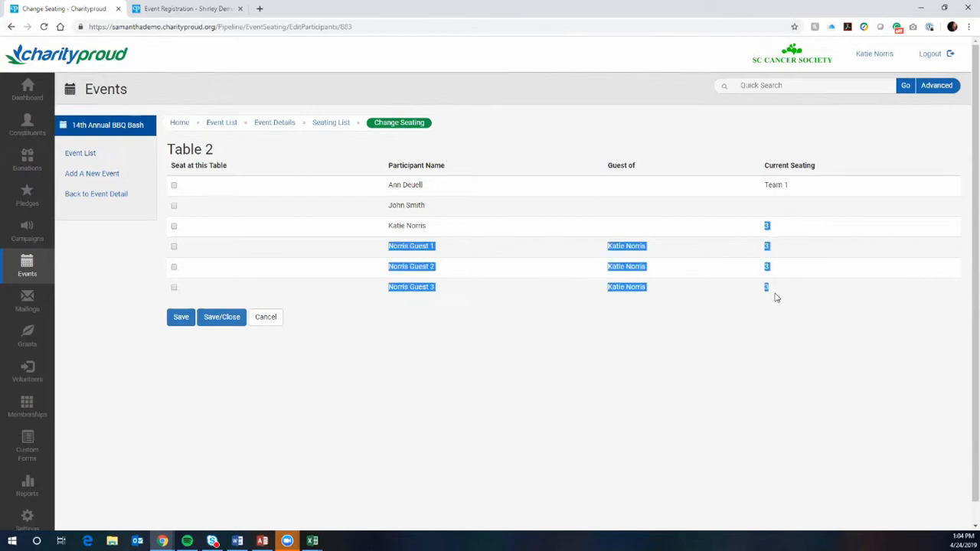
{"action": "left_click", "coordinate": [298, 231]}
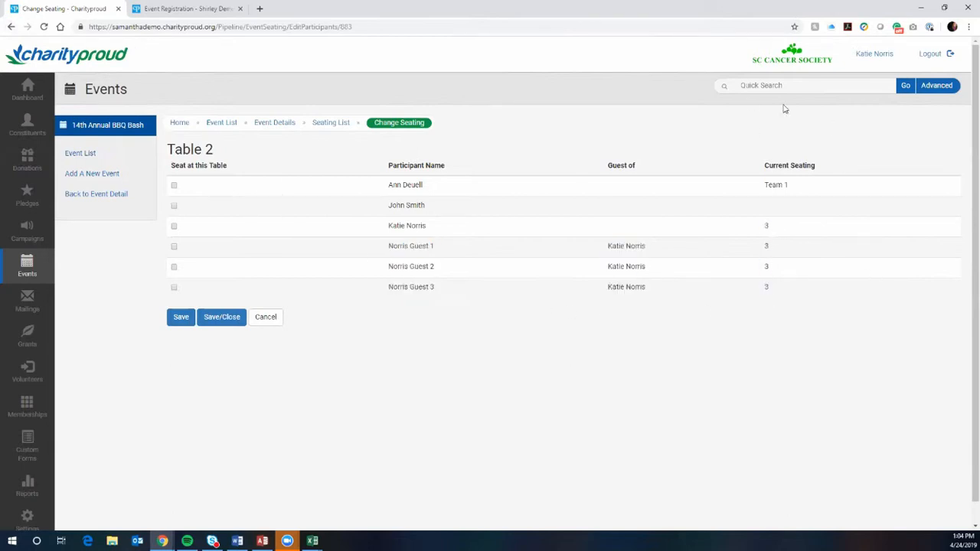
{"action": "left_click", "coordinate": [11, 27]}
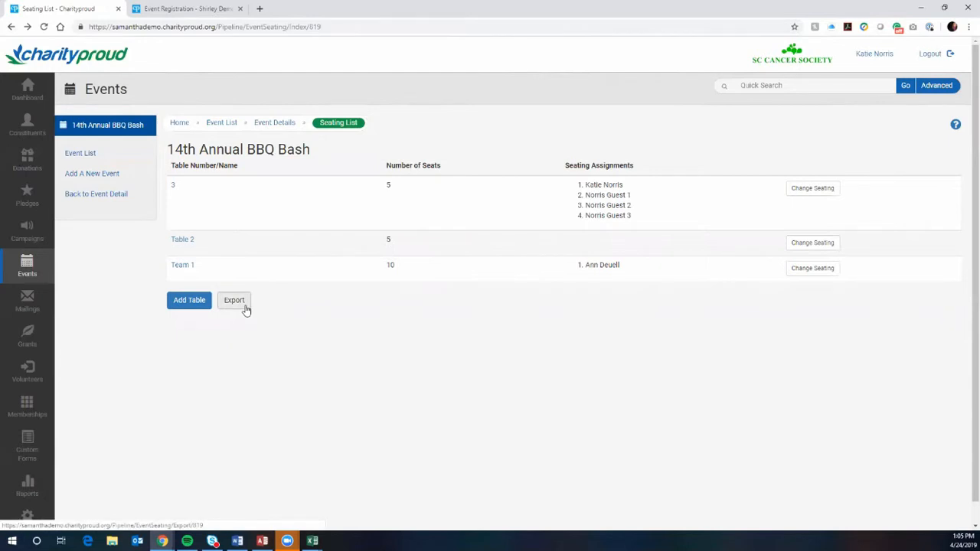
- Return to the BBQ Bash event details and open the event's tasks list
{"action": "left_click", "coordinate": [126, 199]}
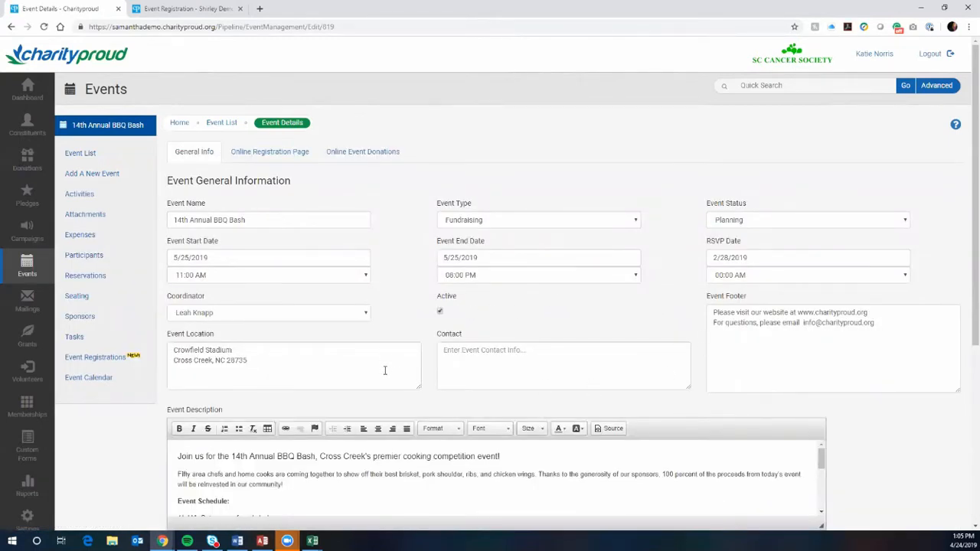
{"action": "scroll", "coordinate": [139, 418], "scroll_direction": "down", "scroll_amount": 2}
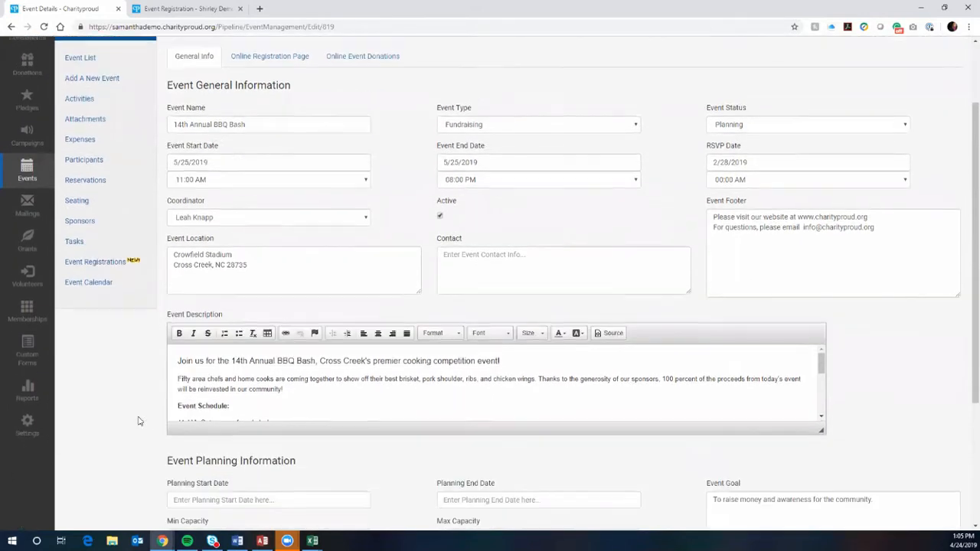
{"action": "scroll", "coordinate": [148, 420], "scroll_direction": "up", "scroll_amount": 2}
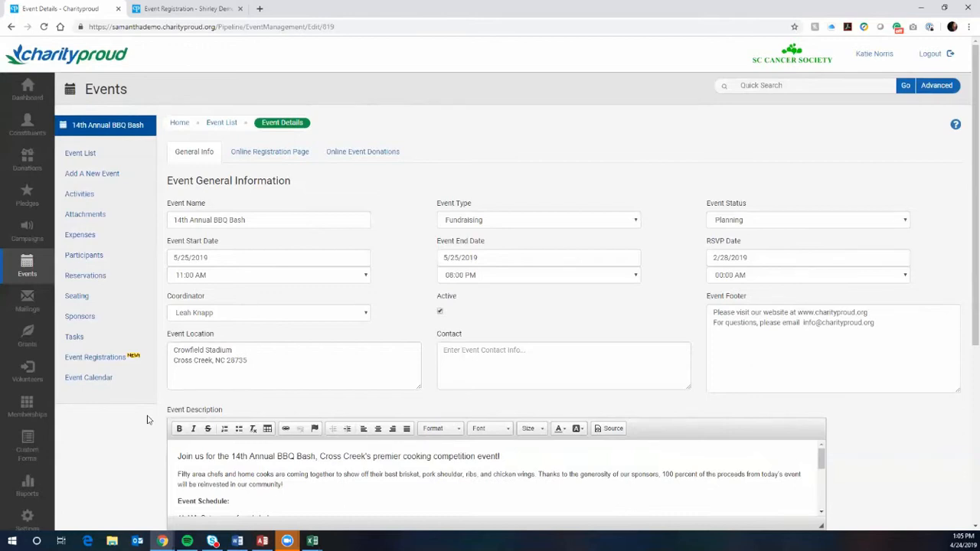
{"action": "left_click", "coordinate": [134, 339]}
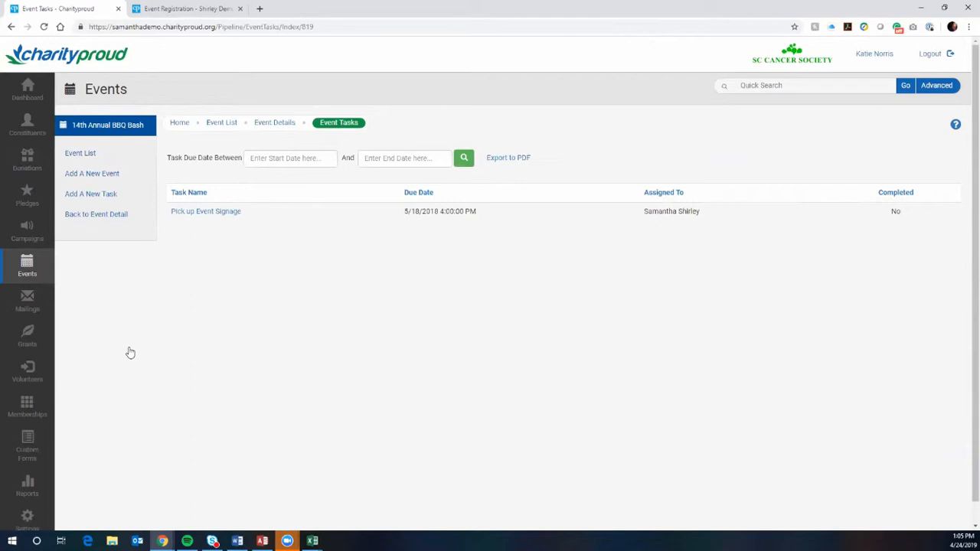
- View the blank form for a new event task, including its assignee choices, and return to the tasks list
{"action": "left_click", "coordinate": [145, 198]}
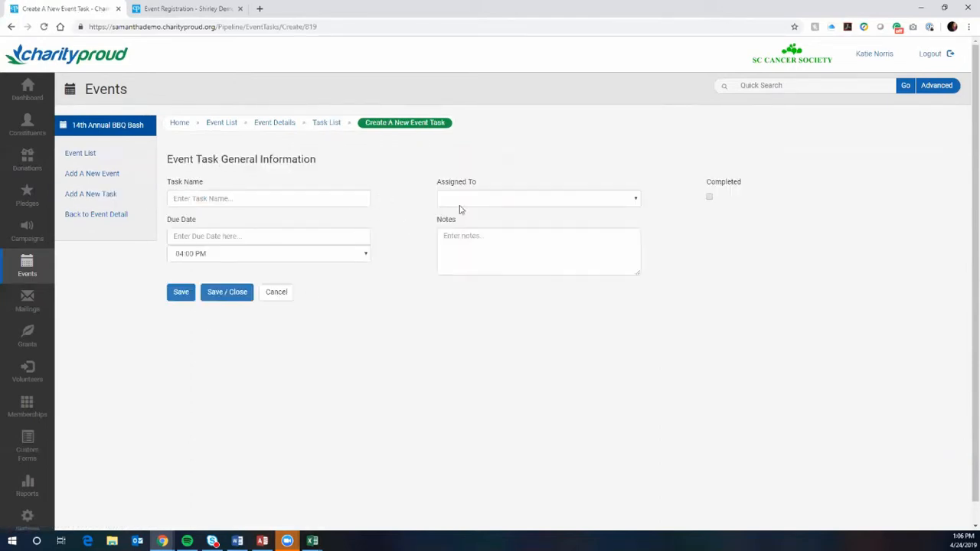
{"action": "left_click", "coordinate": [461, 200]}
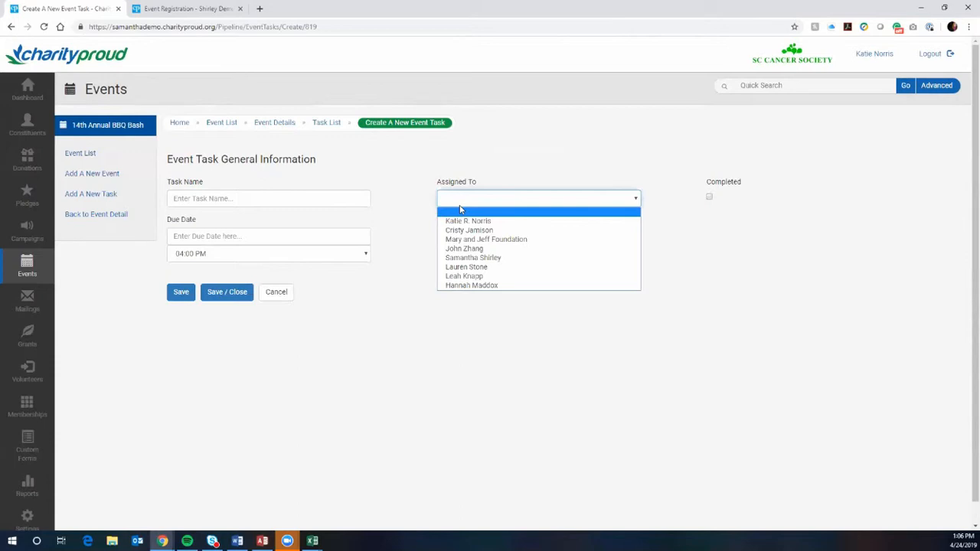
{"action": "left_click", "coordinate": [395, 173]}
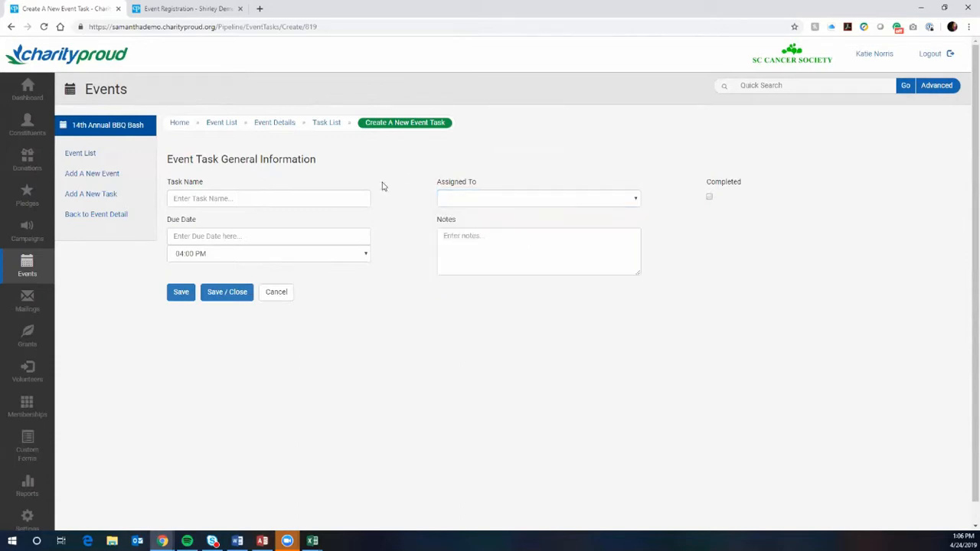
{"action": "left_click", "coordinate": [12, 26]}
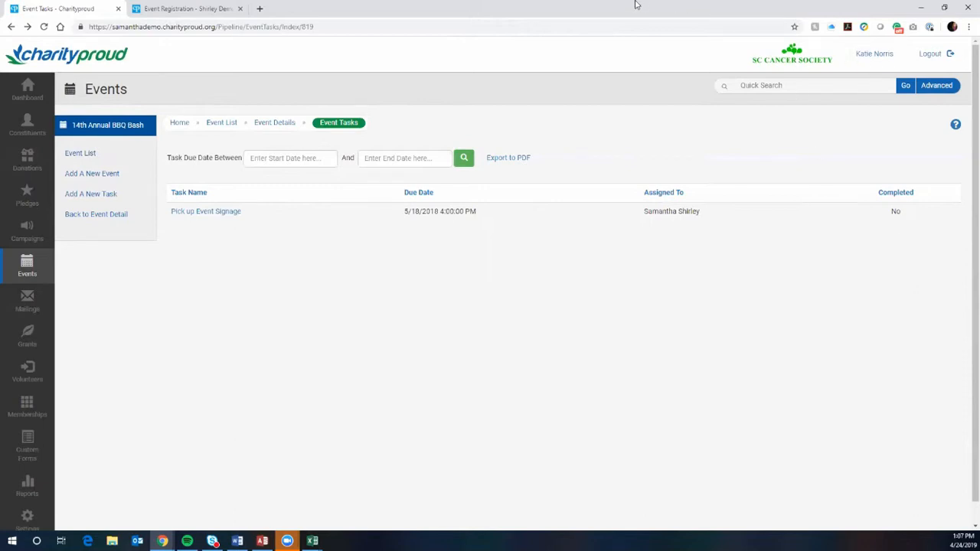
- Open the online event registrations list and review the public BBQ Bash registration page, including its tickets and donations sections
{"action": "left_click", "coordinate": [109, 218]}
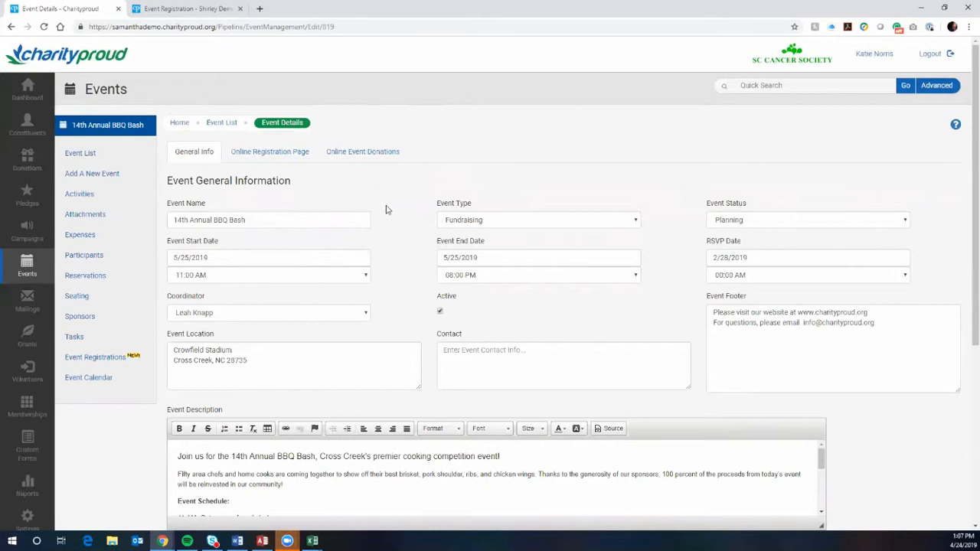
{"action": "left_click", "coordinate": [105, 363]}
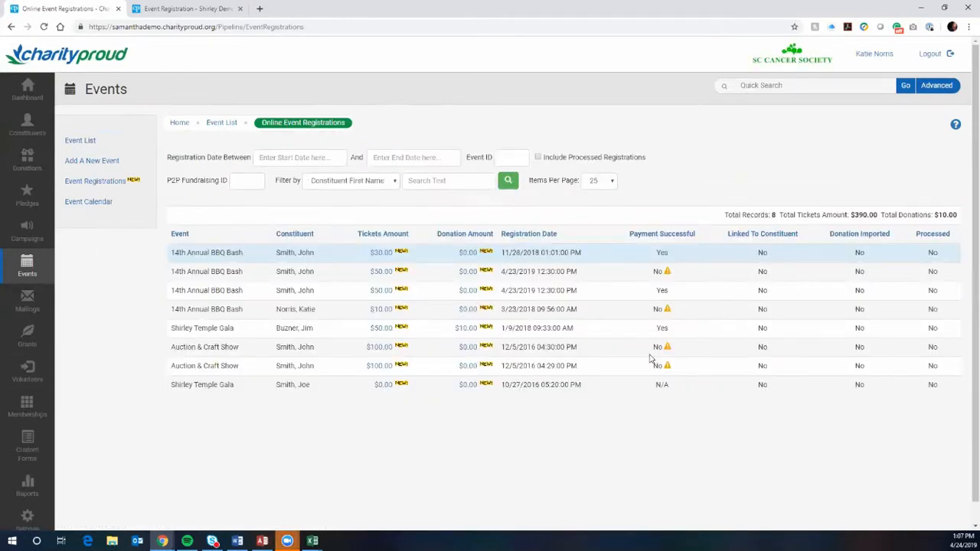
{"action": "left_click", "coordinate": [205, 9]}
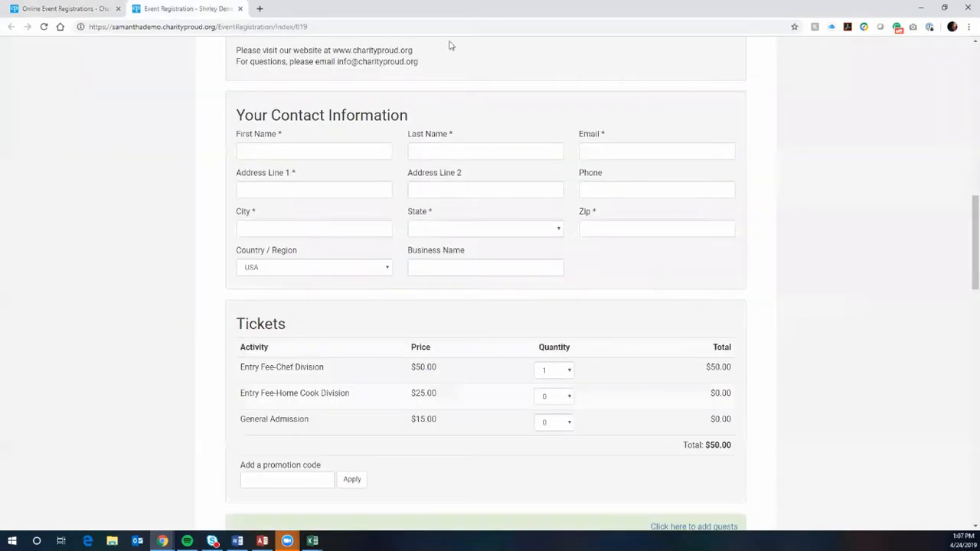
{"action": "scroll", "coordinate": [730, 273], "scroll_direction": "up", "scroll_amount": 10}
{"action": "scroll", "coordinate": [785, 269], "scroll_direction": "up", "scroll_amount": 3}
{"action": "scroll", "coordinate": [785, 269], "scroll_direction": "down", "scroll_amount": 9}
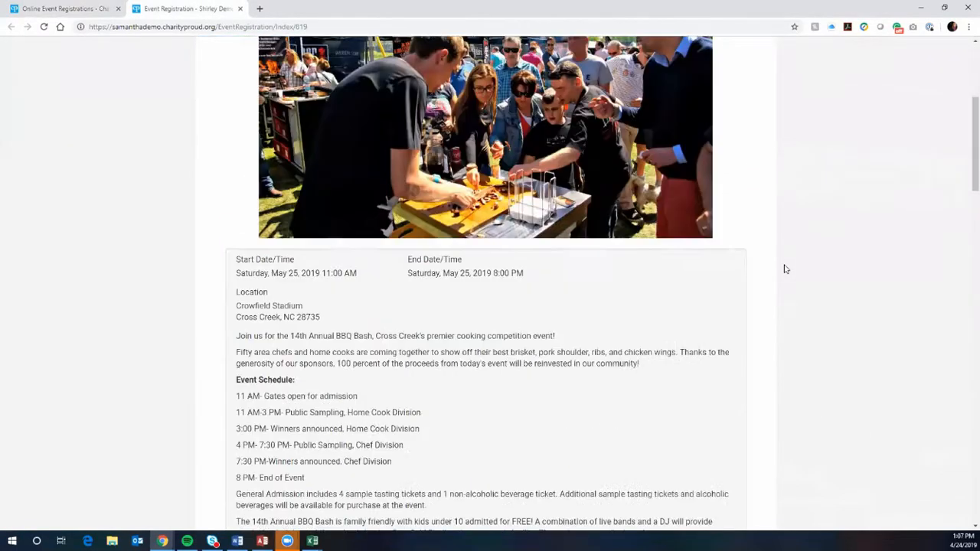
{"action": "scroll", "coordinate": [785, 269], "scroll_direction": "down", "scroll_amount": 5}
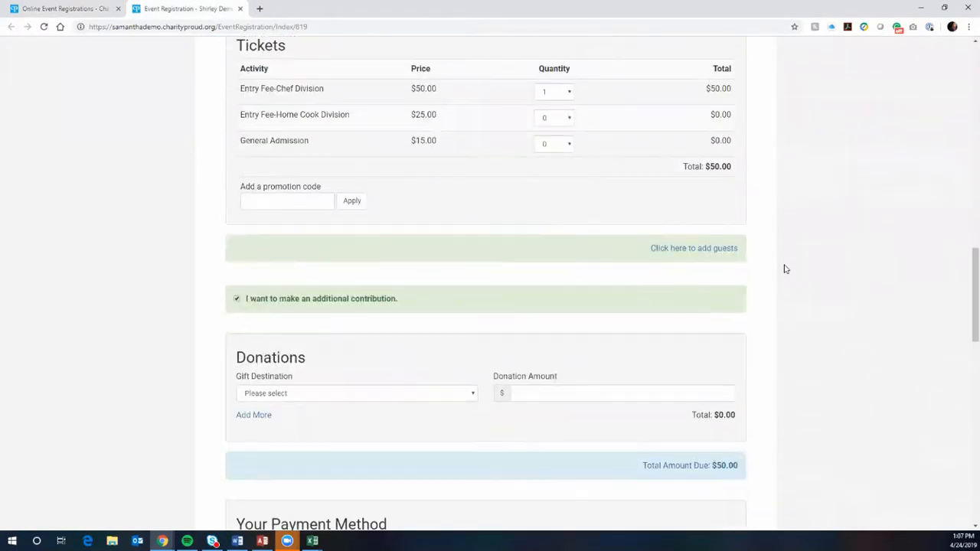
{"action": "left_click", "coordinate": [92, 7]}
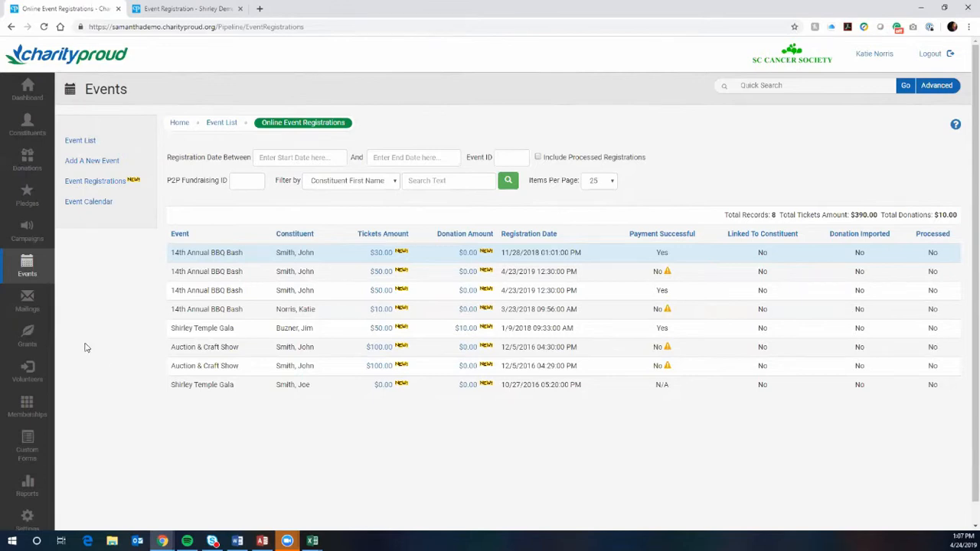
- Open the $30.00 BBQ Bash registration and review its contact, registration, event and ticket details
{"action": "left_click", "coordinate": [377, 254]}
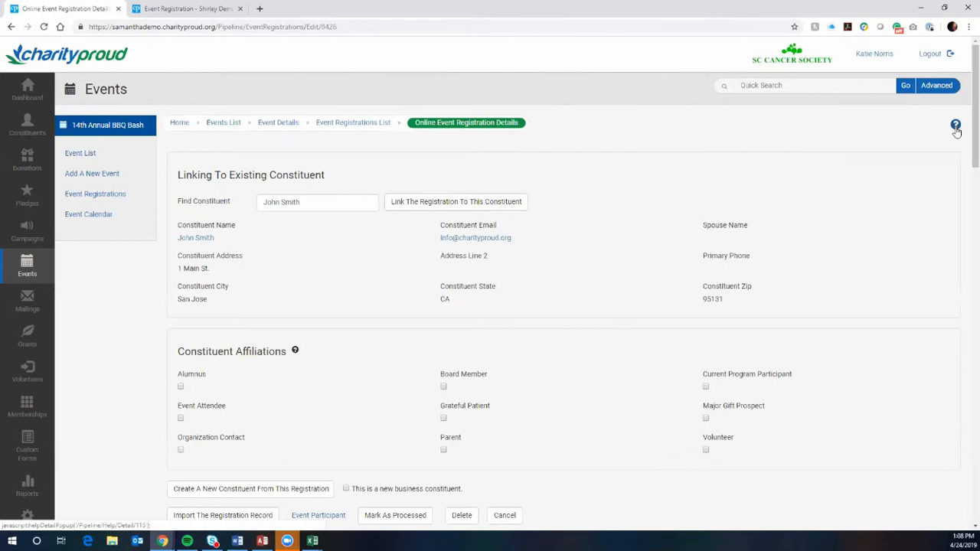
{"action": "scroll", "coordinate": [876, 324], "scroll_direction": "down", "scroll_amount": 2}
{"action": "scroll", "coordinate": [875, 328], "scroll_direction": "up", "scroll_amount": 1}
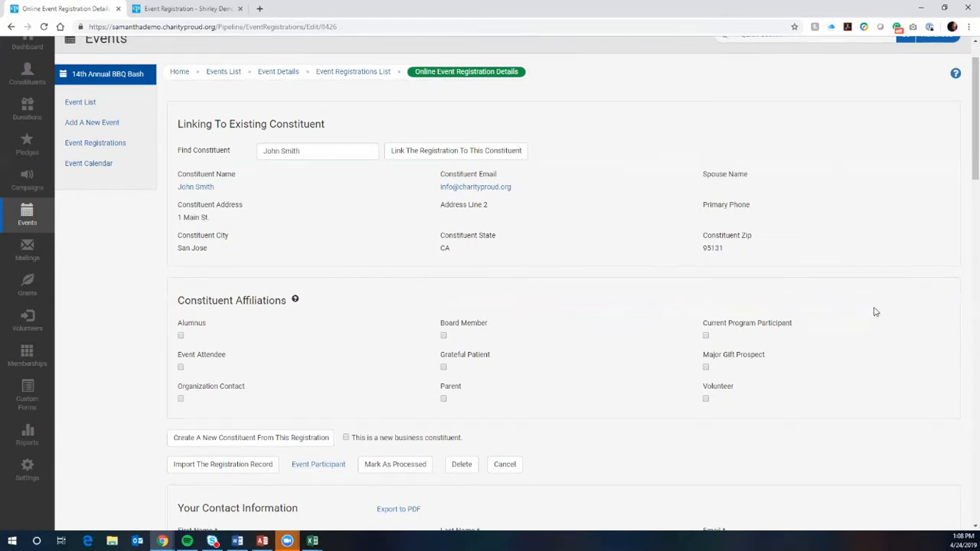
{"action": "scroll", "coordinate": [925, 309], "scroll_direction": "down", "scroll_amount": 2}
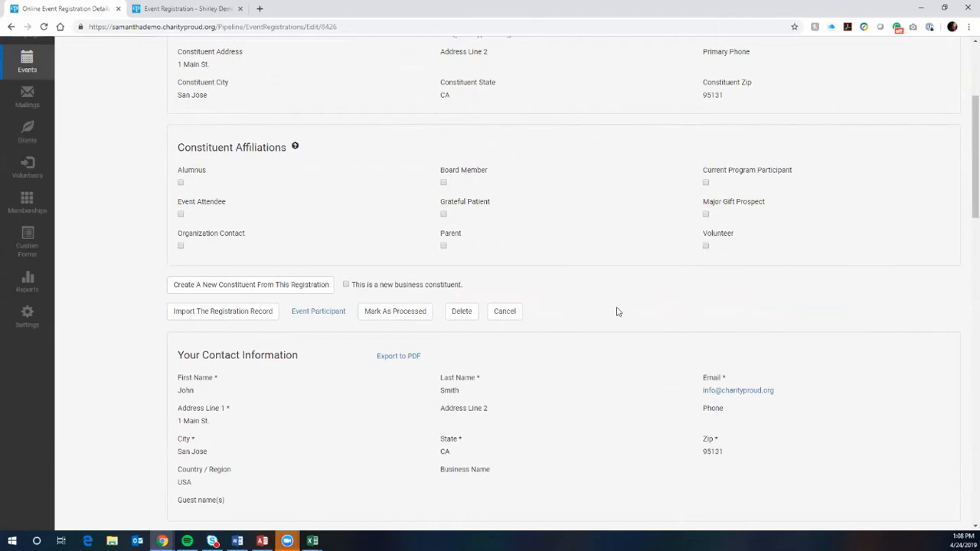
{"action": "scroll", "coordinate": [664, 310], "scroll_direction": "down", "scroll_amount": 1}
{"action": "scroll", "coordinate": [672, 309], "scroll_direction": "down", "scroll_amount": 6}
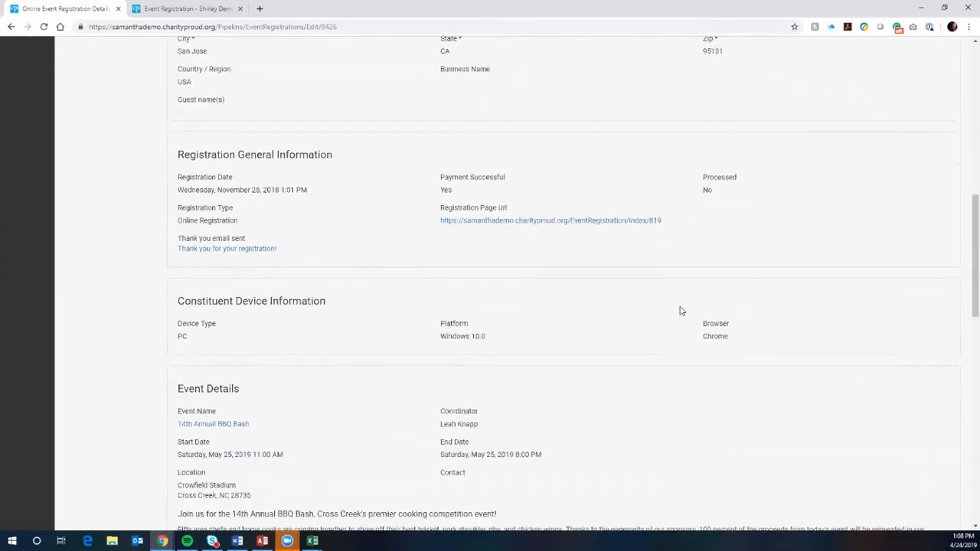
{"action": "scroll", "coordinate": [681, 311], "scroll_direction": "down", "scroll_amount": 8}
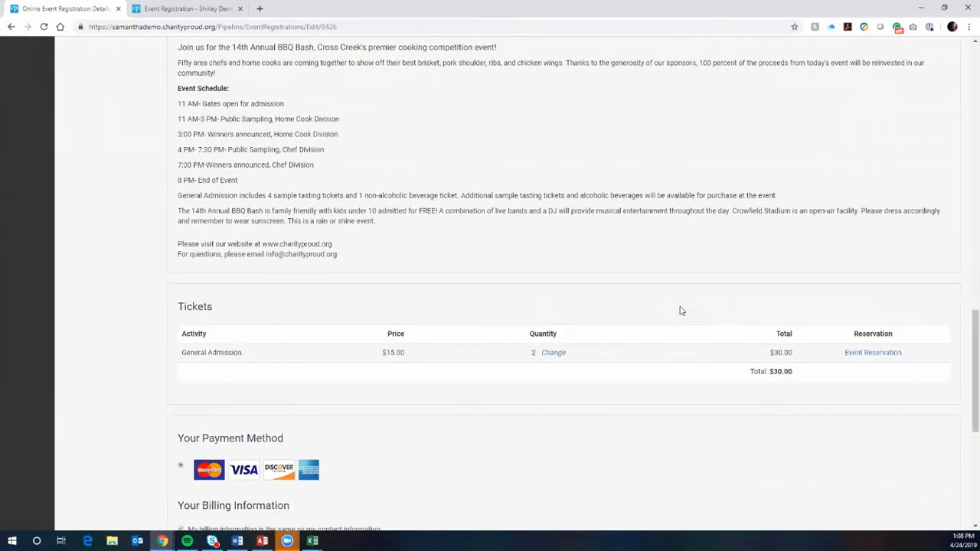
{"action": "scroll", "coordinate": [682, 310], "scroll_direction": "up", "scroll_amount": 13}
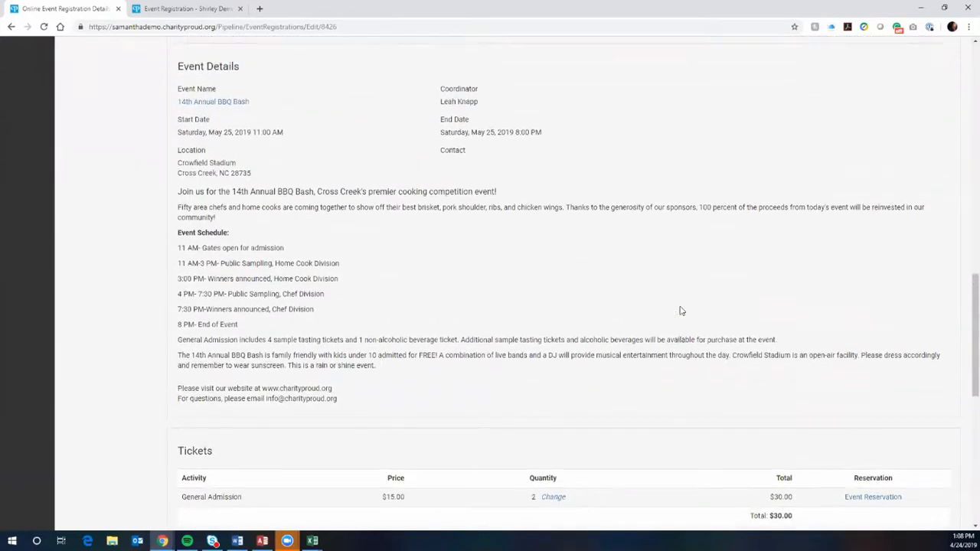
{"action": "scroll", "coordinate": [680, 309], "scroll_direction": "up", "scroll_amount": 3}
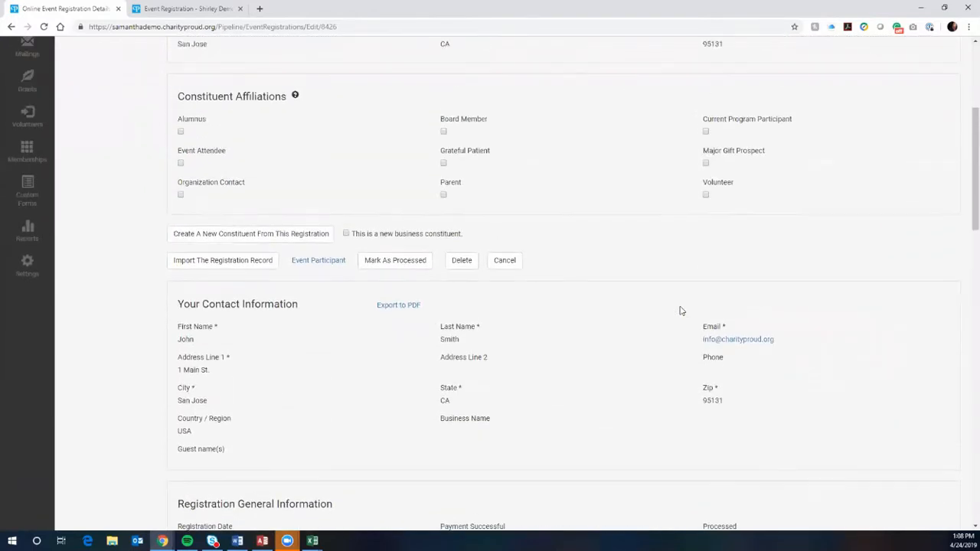
- Examine the constituent linking, affiliation and processing options on the $30.00 BBQ Bash registration
{"action": "scroll", "coordinate": [680, 309], "scroll_direction": "down", "scroll_amount": 1}
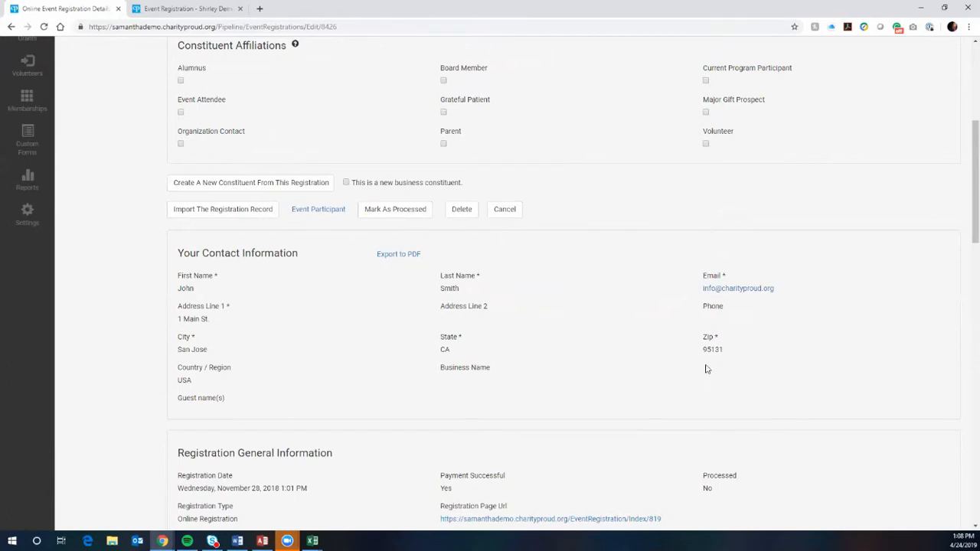
{"action": "scroll", "coordinate": [871, 406], "scroll_direction": "up", "scroll_amount": 4}
{"action": "scroll", "coordinate": [871, 406], "scroll_direction": "down", "scroll_amount": 3}
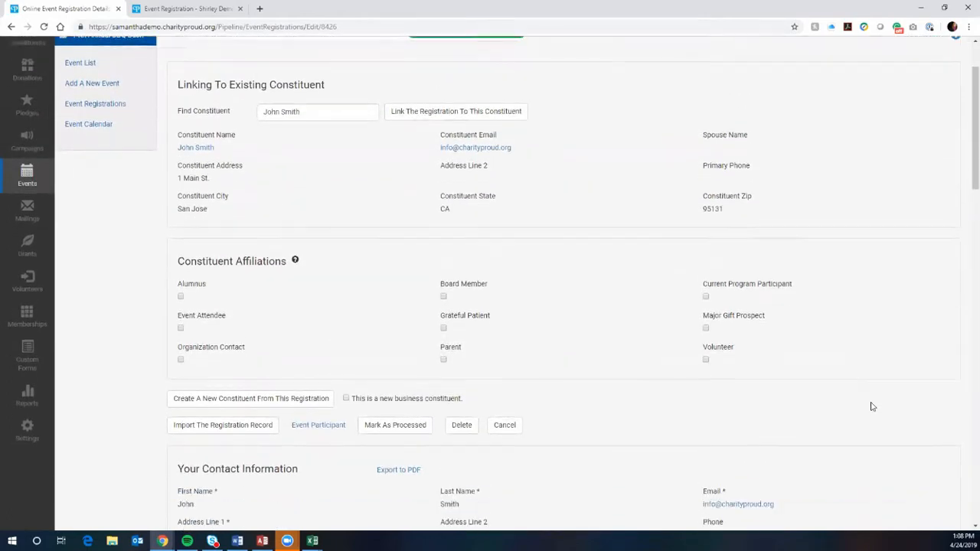
{"action": "scroll", "coordinate": [870, 406], "scroll_direction": "up", "scroll_amount": 4}
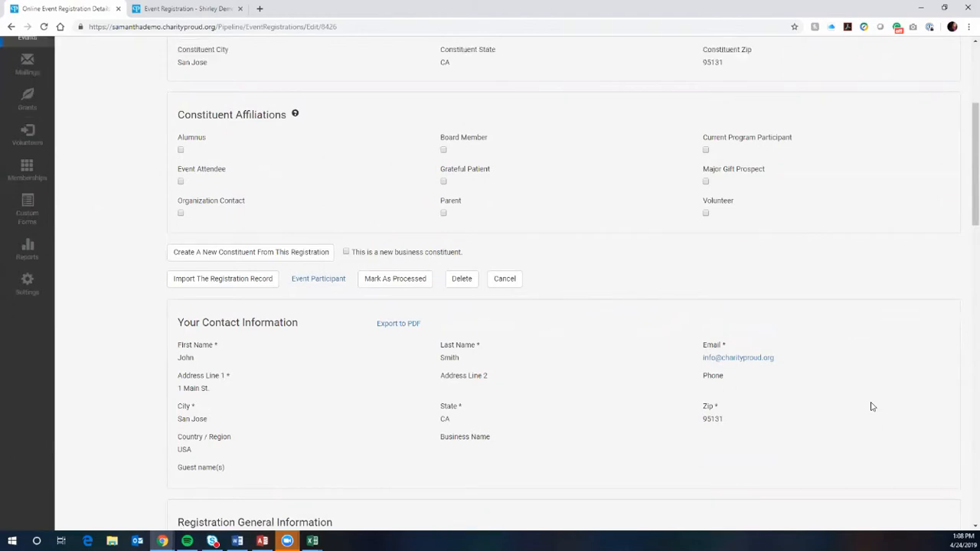
{"action": "left_click", "coordinate": [522, 205]}
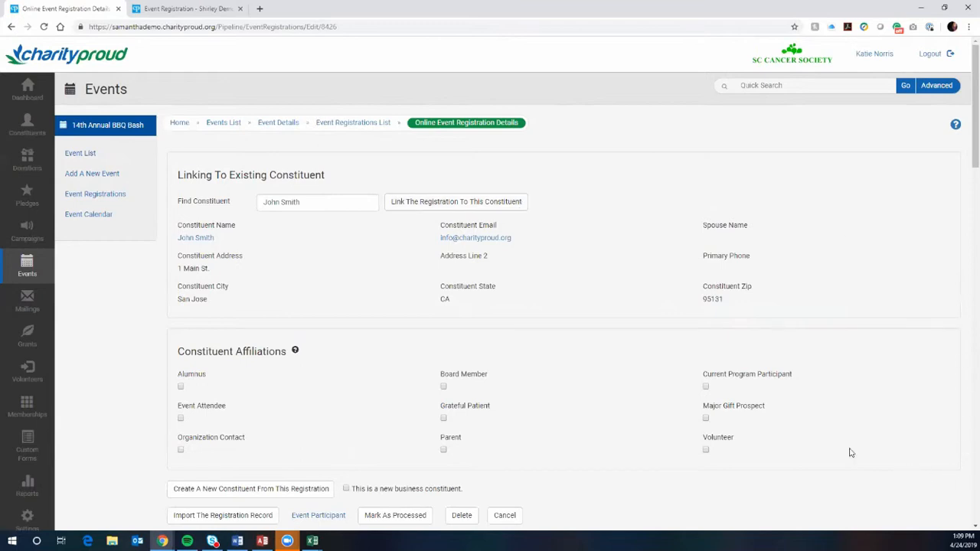
- Review the registration's contact, general, device, event, ticket and payment sections
{"action": "scroll", "coordinate": [861, 451], "scroll_direction": "down", "scroll_amount": 2}
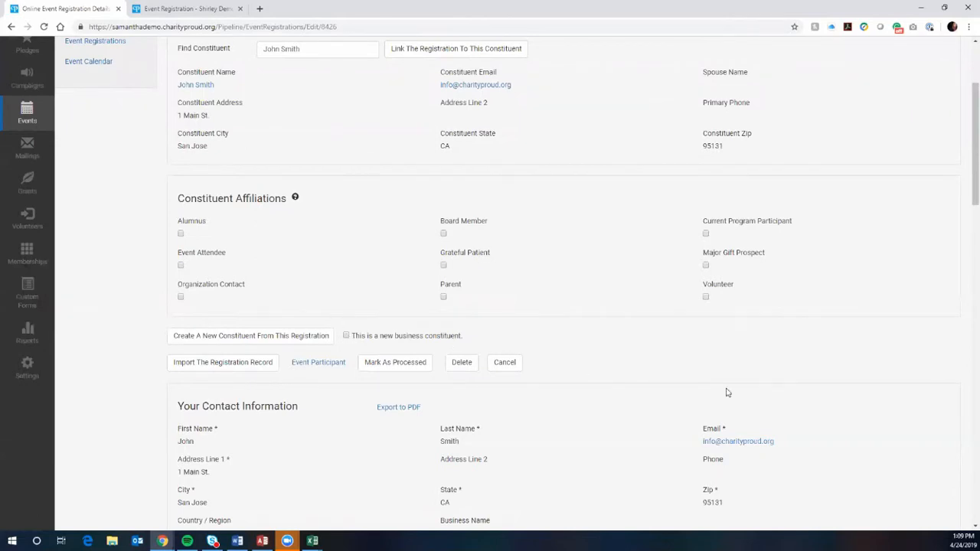
{"action": "scroll", "coordinate": [751, 396], "scroll_direction": "down", "scroll_amount": 2}
{"action": "scroll", "coordinate": [820, 394], "scroll_direction": "down", "scroll_amount": 2}
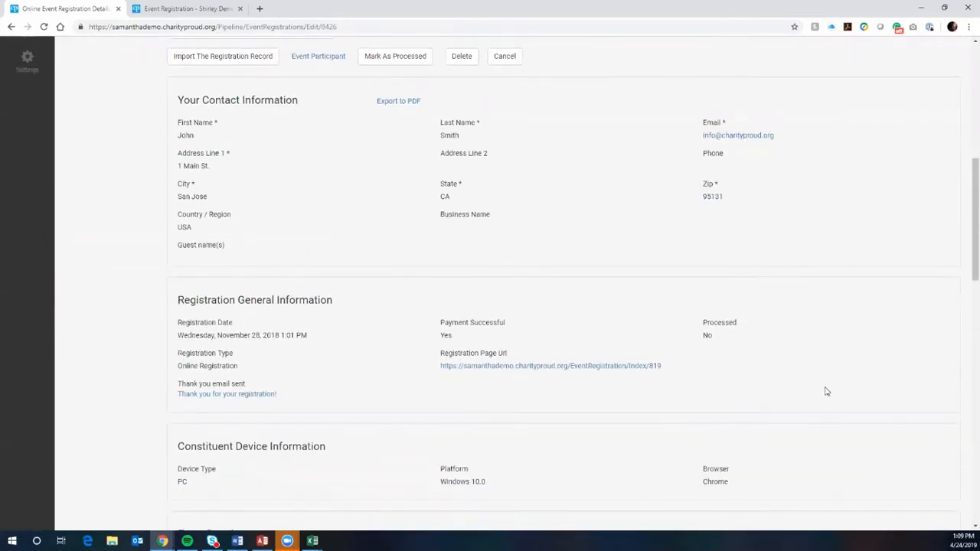
{"action": "scroll", "coordinate": [617, 279], "scroll_direction": "down", "scroll_amount": 1}
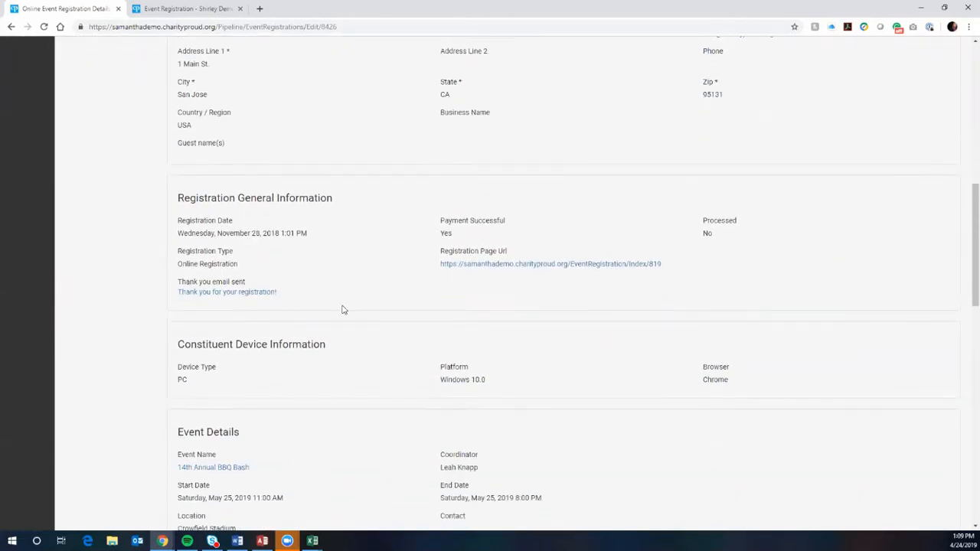
{"action": "scroll", "coordinate": [451, 253], "scroll_direction": "down", "scroll_amount": 2}
{"action": "scroll", "coordinate": [454, 258], "scroll_direction": "down", "scroll_amount": 3}
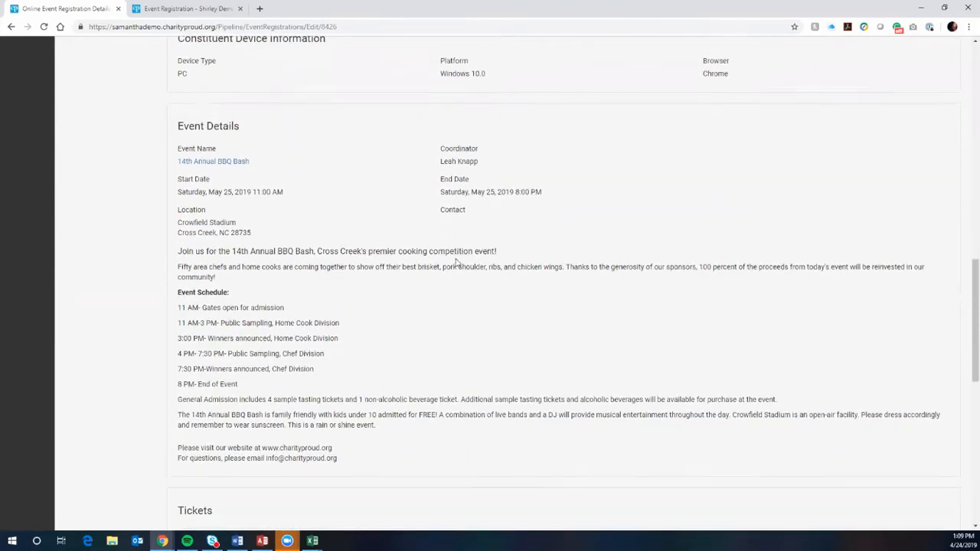
{"action": "scroll", "coordinate": [456, 262], "scroll_direction": "down", "scroll_amount": 4}
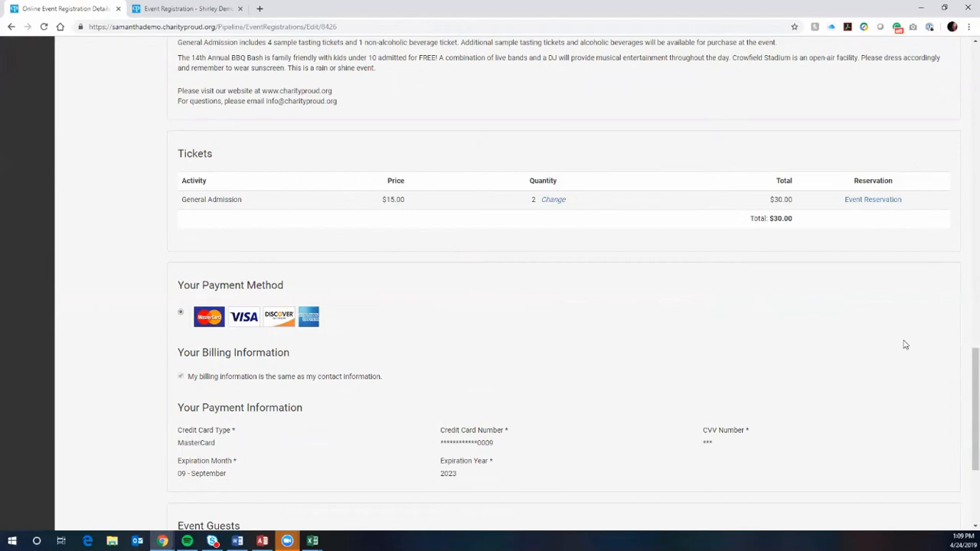
- Recheck the registration from the constituent linking section through its tickets to the Event Guests section
{"action": "scroll", "coordinate": [893, 339], "scroll_direction": "up", "scroll_amount": 9}
{"action": "scroll", "coordinate": [894, 341], "scroll_direction": "up", "scroll_amount": 7}
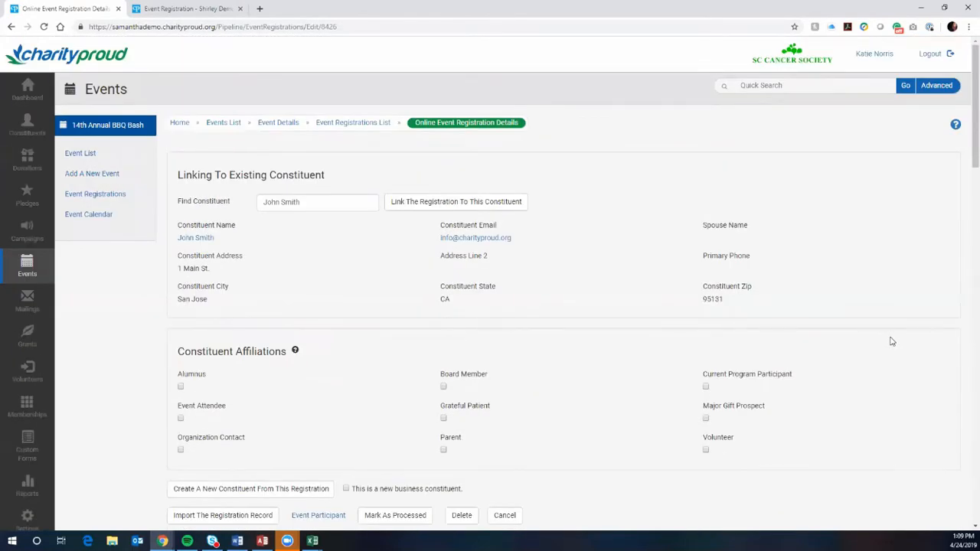
{"action": "scroll", "coordinate": [906, 358], "scroll_direction": "down", "scroll_amount": 2}
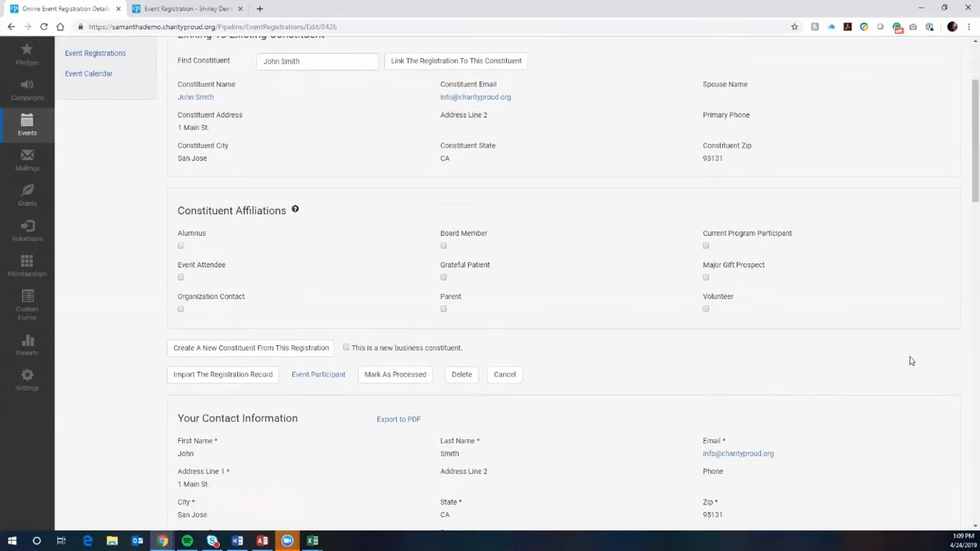
{"action": "scroll", "coordinate": [910, 360], "scroll_direction": "up", "scroll_amount": 1}
{"action": "scroll", "coordinate": [933, 363], "scroll_direction": "down", "scroll_amount": 13}
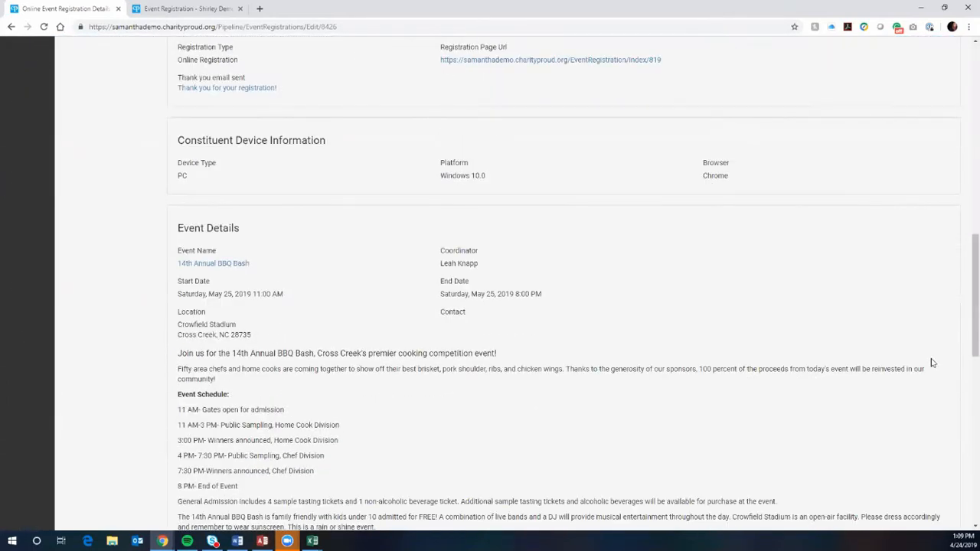
{"action": "scroll", "coordinate": [931, 362], "scroll_direction": "down", "scroll_amount": 3}
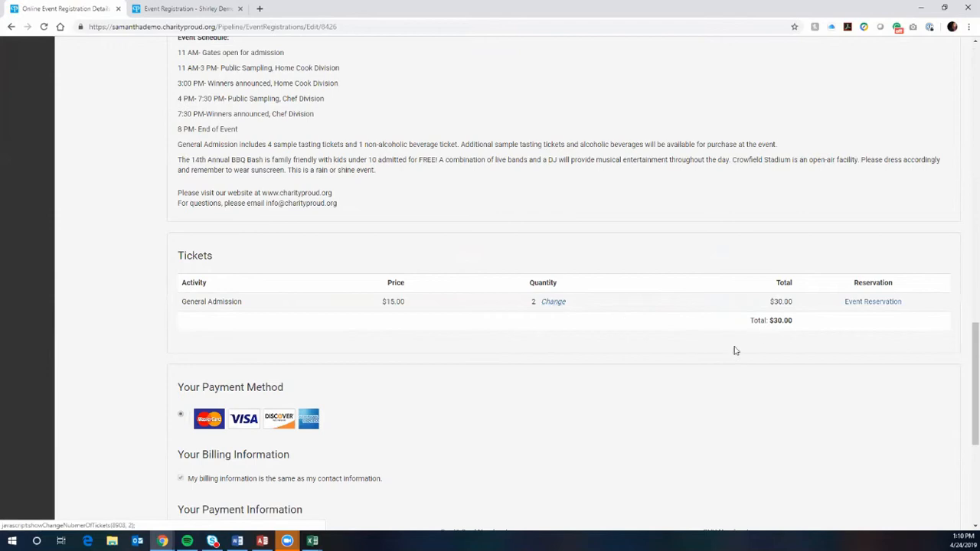
{"action": "scroll", "coordinate": [768, 386], "scroll_direction": "down", "scroll_amount": 4}
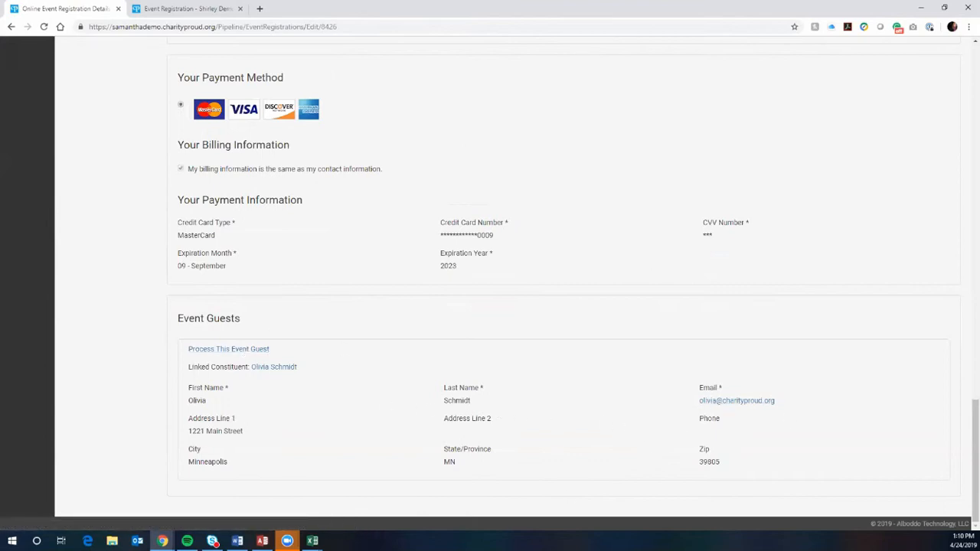
- Review the registration's import and Mark As Processed options and return to the event registrations list
{"action": "scroll", "coordinate": [665, 451], "scroll_direction": "up", "scroll_amount": 14}
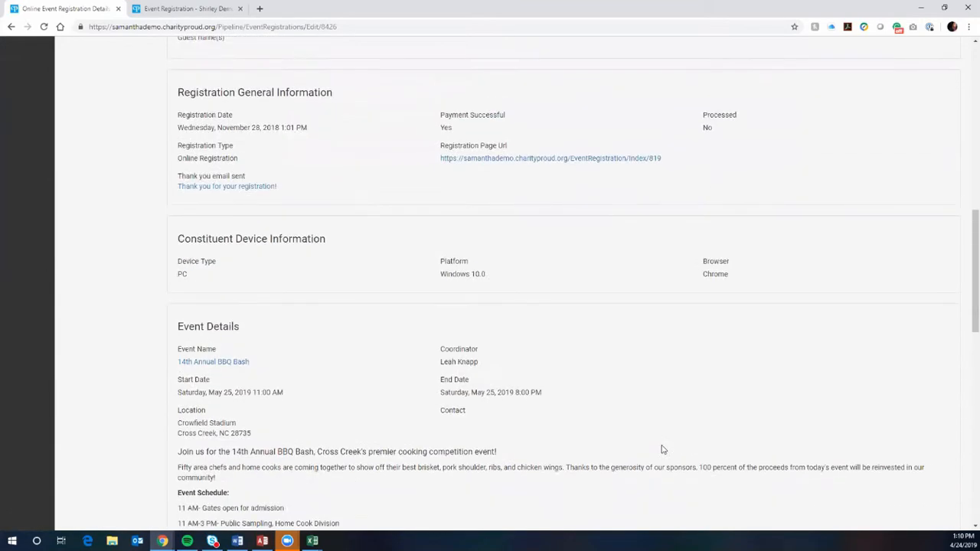
{"action": "scroll", "coordinate": [663, 449], "scroll_direction": "up", "scroll_amount": 1}
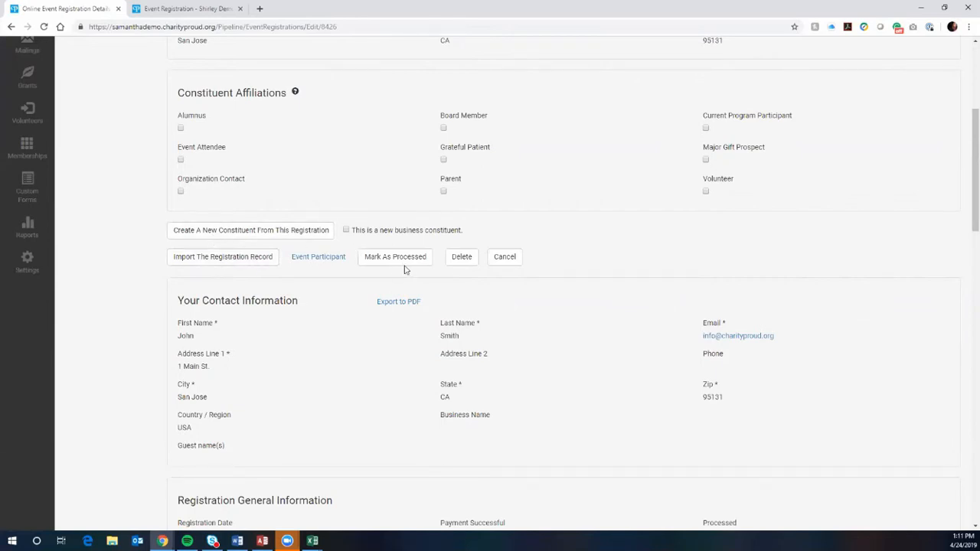
{"action": "scroll", "coordinate": [490, 295], "scroll_direction": "up", "scroll_amount": 4}
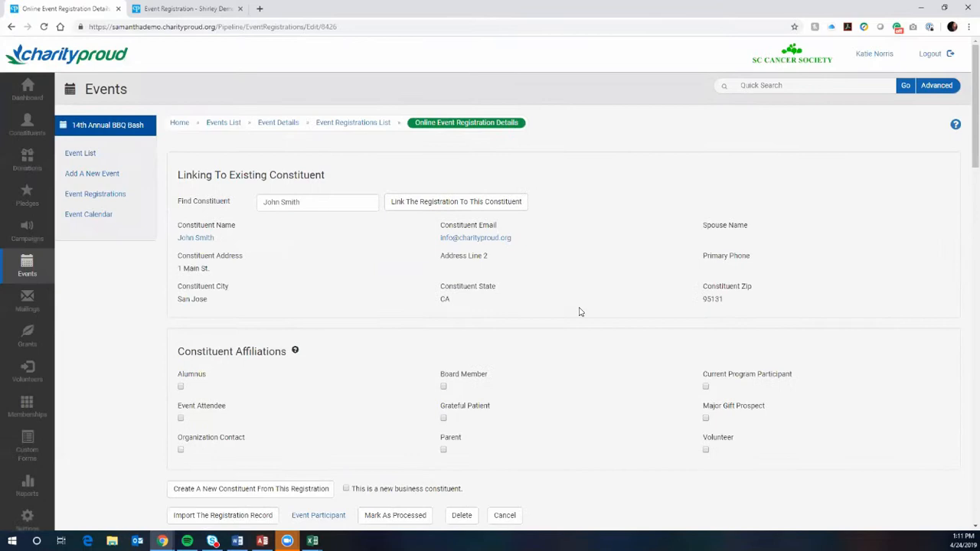
{"action": "left_click", "coordinate": [322, 123]}
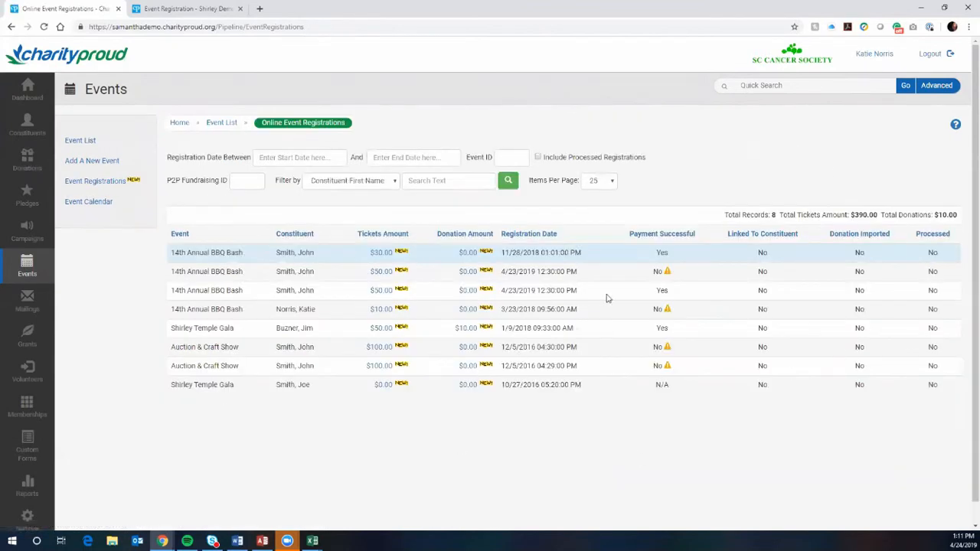
- Open the $50.00 BBQ Bash registration with the unsuccessful payment, examine its payment error, and return to the registrations list
{"action": "left_click", "coordinate": [386, 276]}
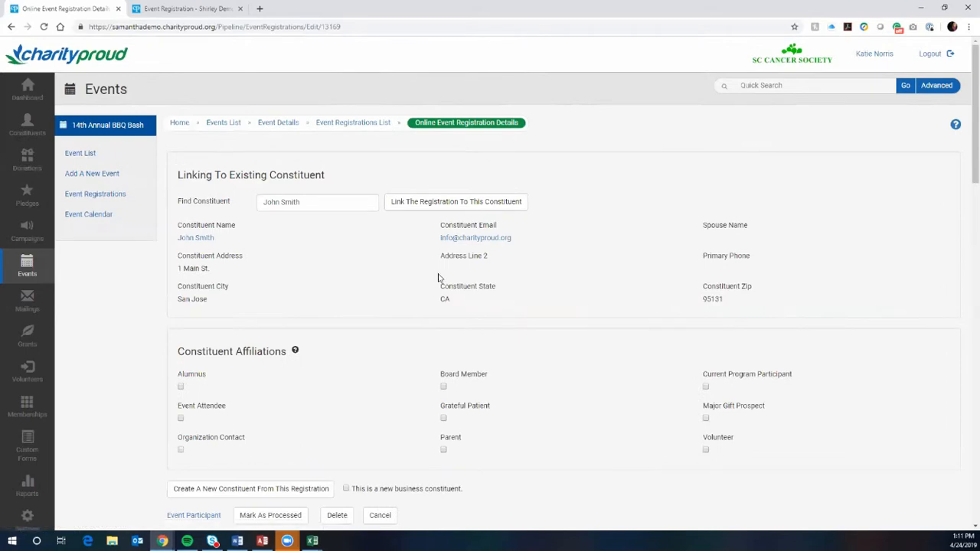
{"action": "scroll", "coordinate": [958, 291], "scroll_direction": "down", "scroll_amount": 5}
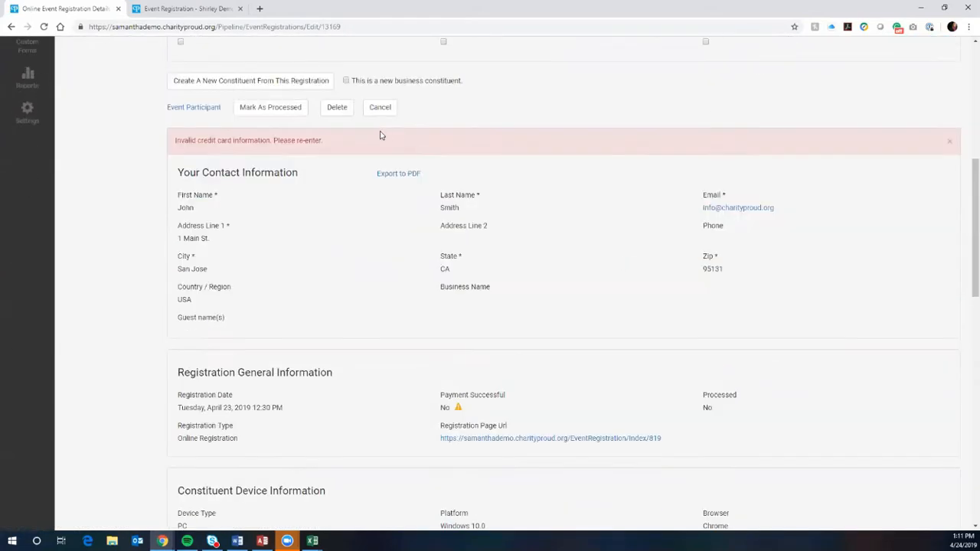
{"action": "left_click_drag", "start_coordinate": [324, 142], "coordinate": [155, 146]}
{"action": "left_click", "coordinate": [157, 146]}
{"action": "scroll", "coordinate": [787, 285], "scroll_direction": "up", "scroll_amount": 1}
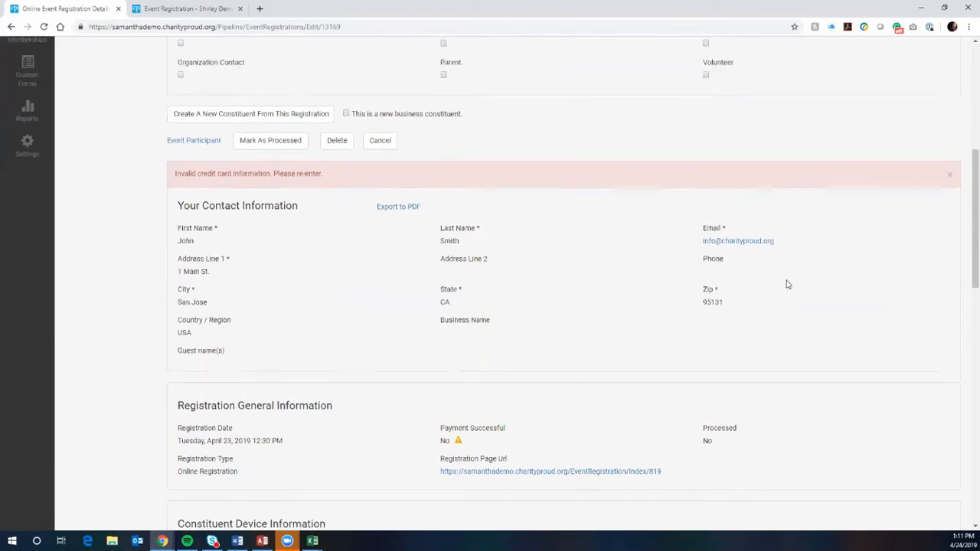
{"action": "scroll", "coordinate": [787, 284], "scroll_direction": "up", "scroll_amount": 2}
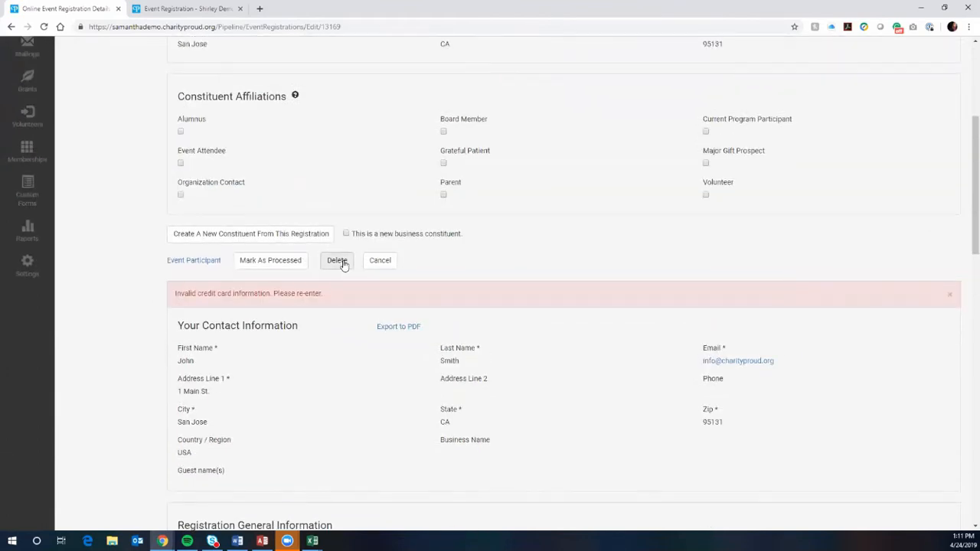
{"action": "left_click", "coordinate": [338, 261]}
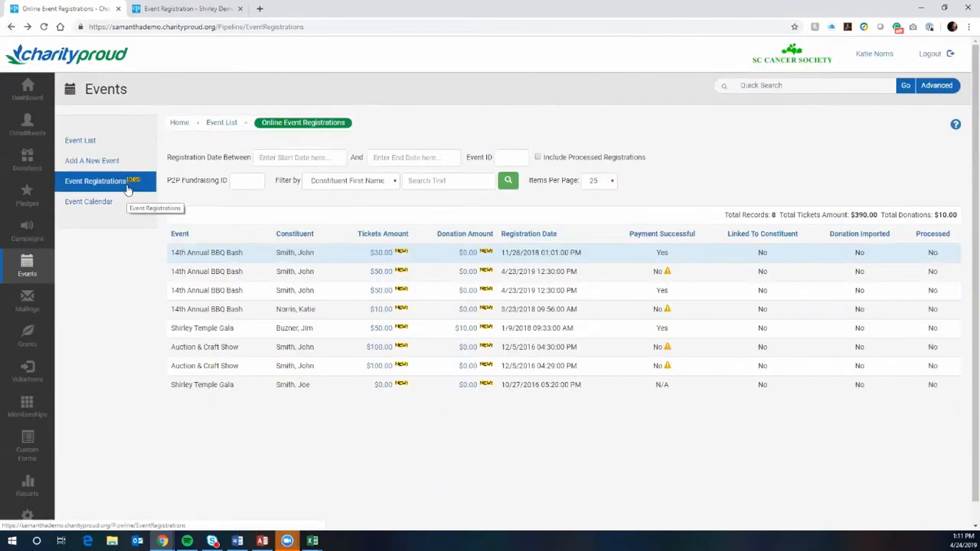
- View the Event Calendar settings, and open the event list to examine its total donation and pledge amounts
{"action": "left_click", "coordinate": [127, 211]}
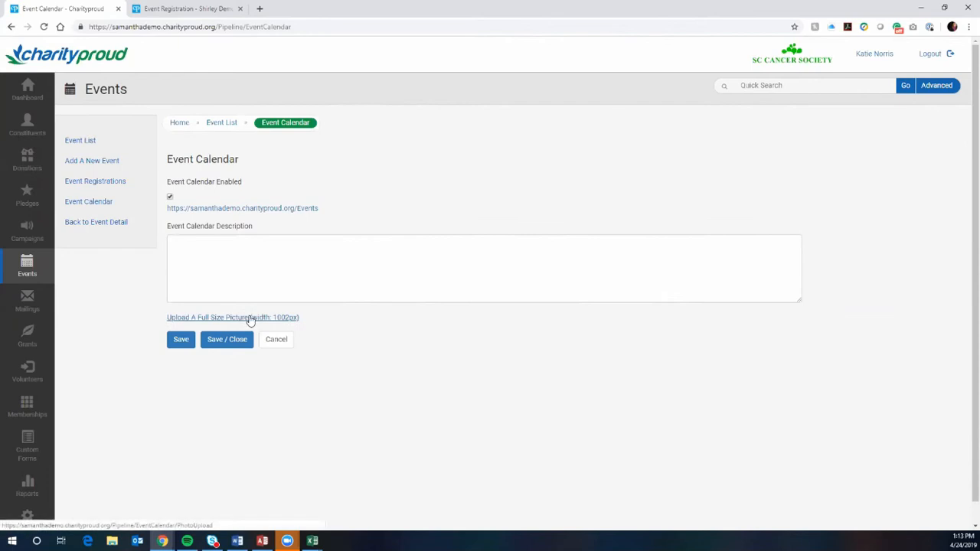
{"action": "left_click", "coordinate": [115, 144]}
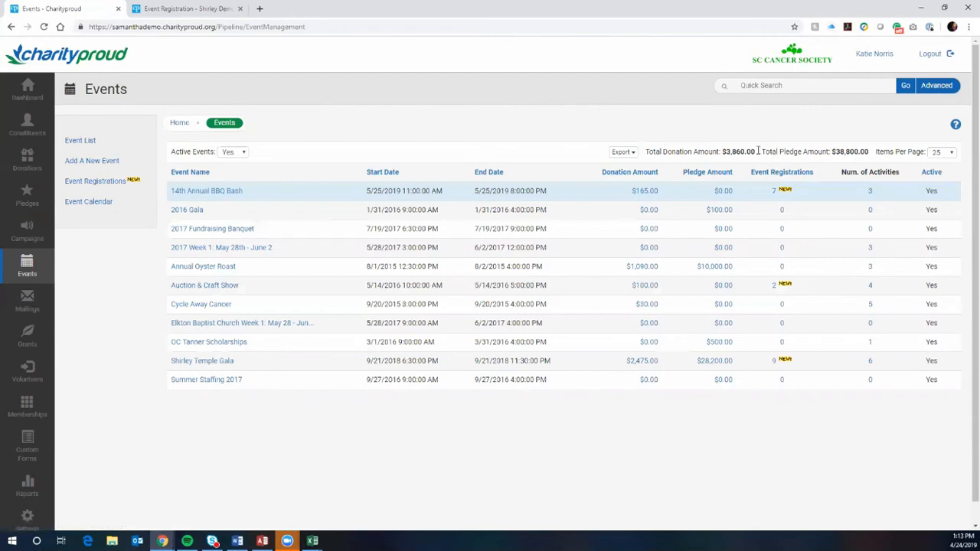
{"action": "left_click_drag", "start_coordinate": [756, 152], "coordinate": [671, 151]}
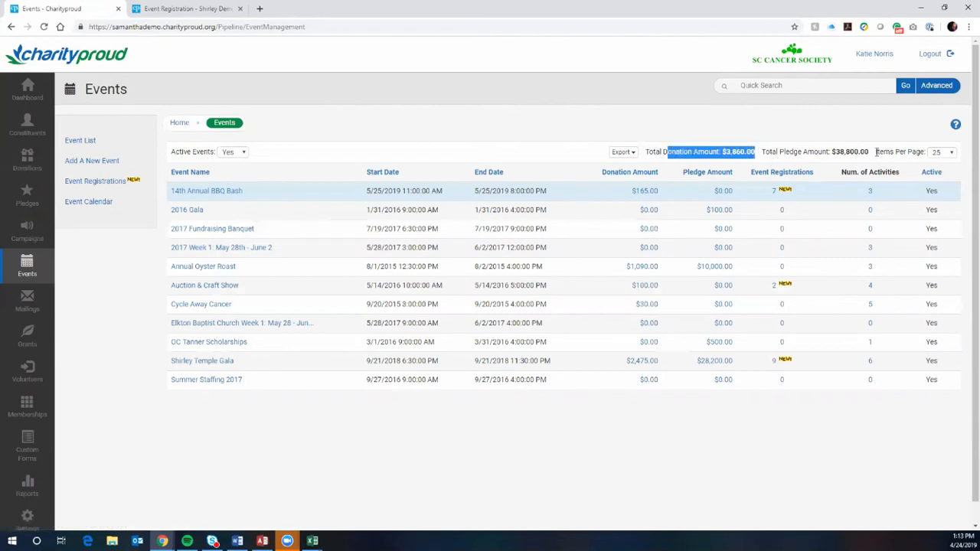
{"action": "left_click_drag", "start_coordinate": [873, 151], "coordinate": [764, 152]}
{"action": "left_click", "coordinate": [746, 123]}
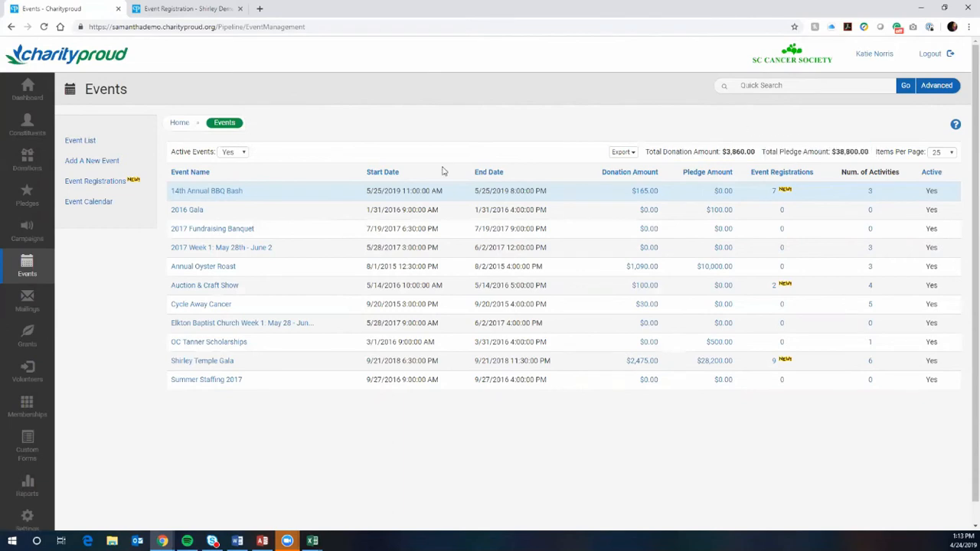
- View the Active Events filter choices above the event list and select Yes
{"action": "left_click_drag", "start_coordinate": [172, 152], "coordinate": [216, 153]}
{"action": "left_click", "coordinate": [244, 157]}
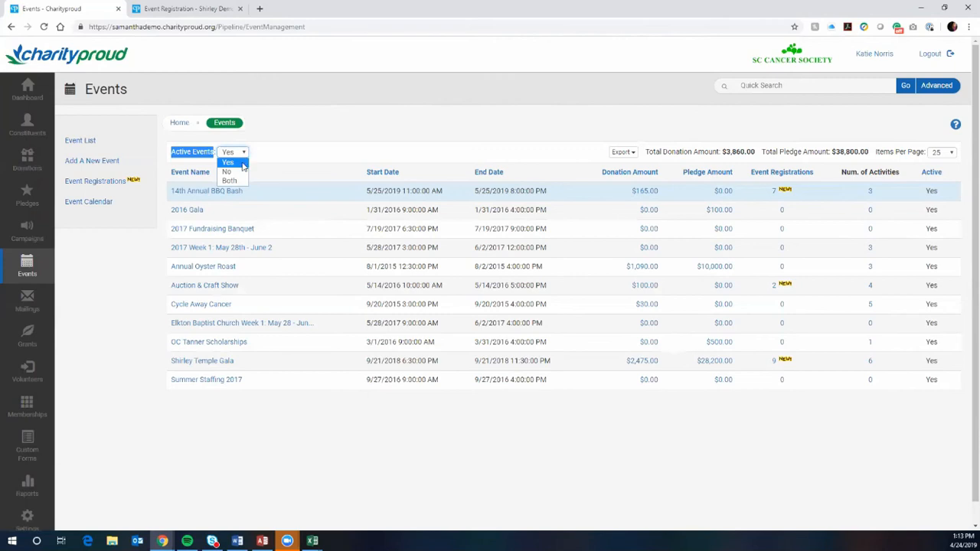
{"action": "left_click", "coordinate": [243, 164]}
{"action": "left_click", "coordinate": [361, 169]}
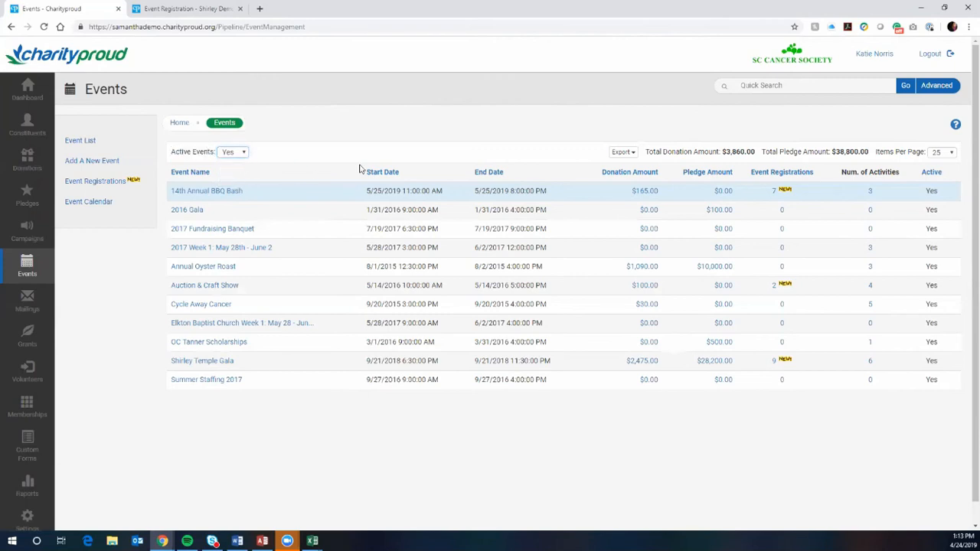